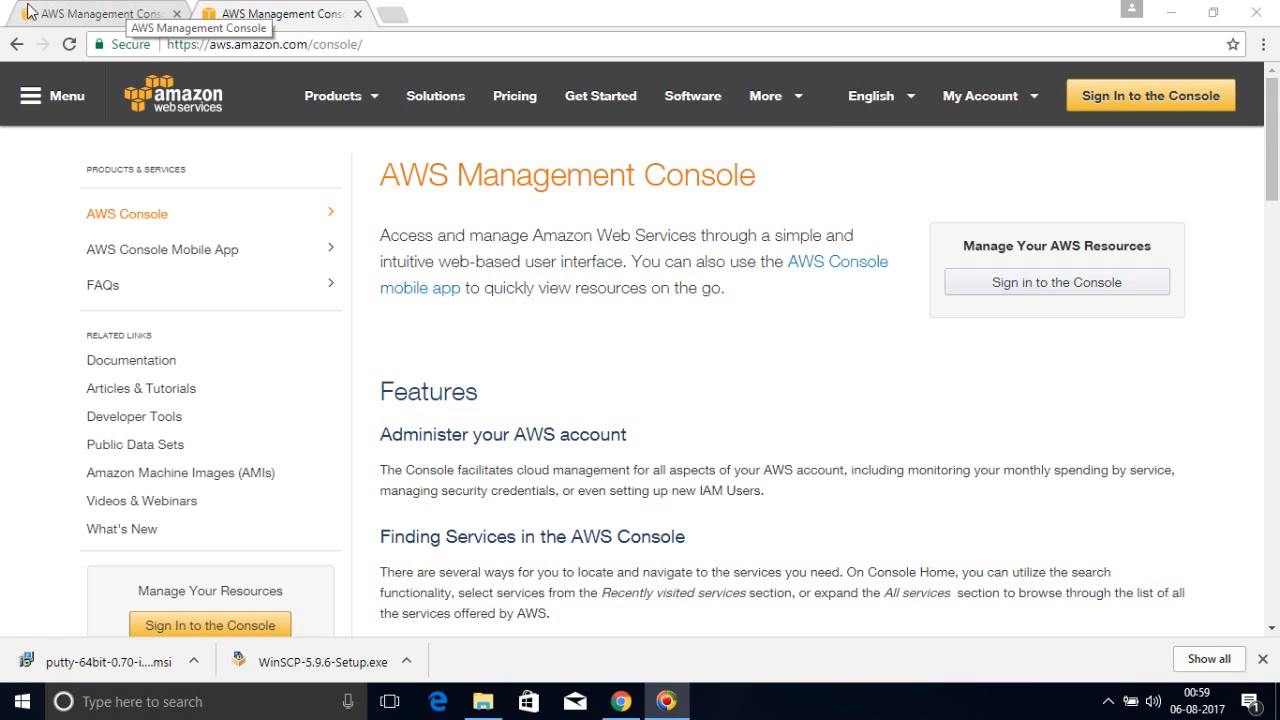
Close the duplicate AWS Management Console tab and open the EC2 service dashboard
mouse_move(335, 127)
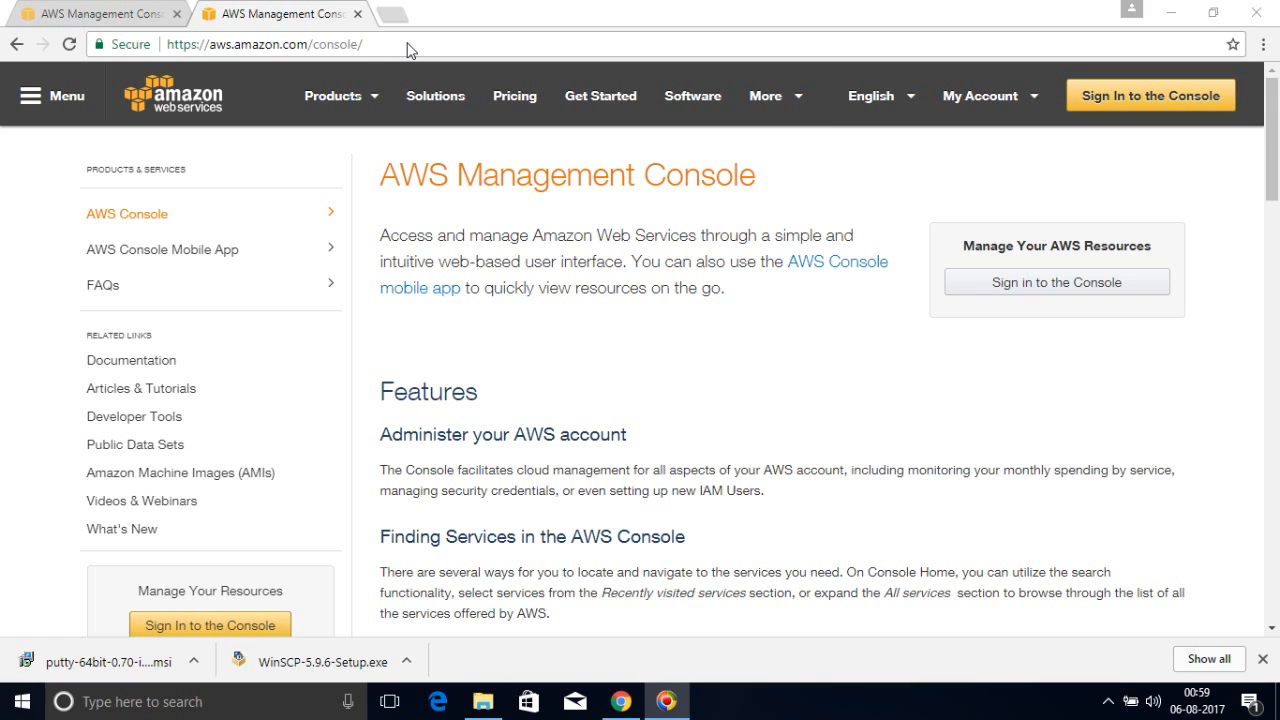
click(356, 14)
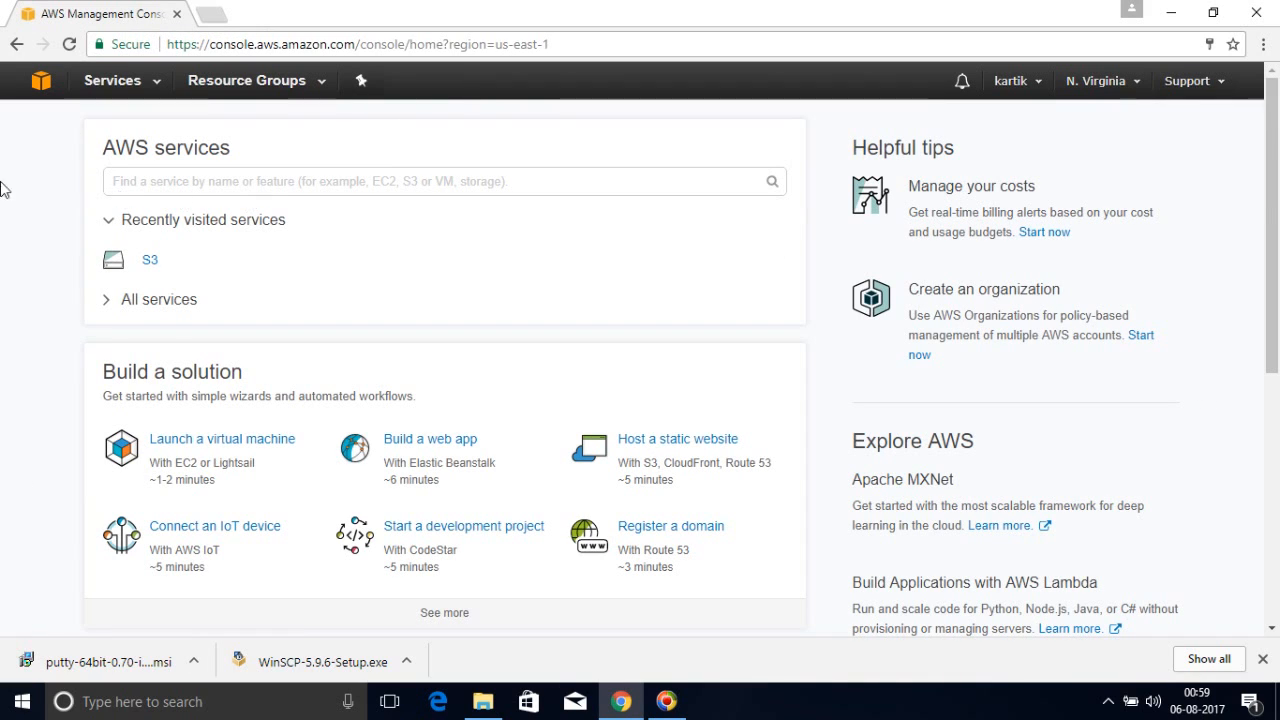
click(155, 84)
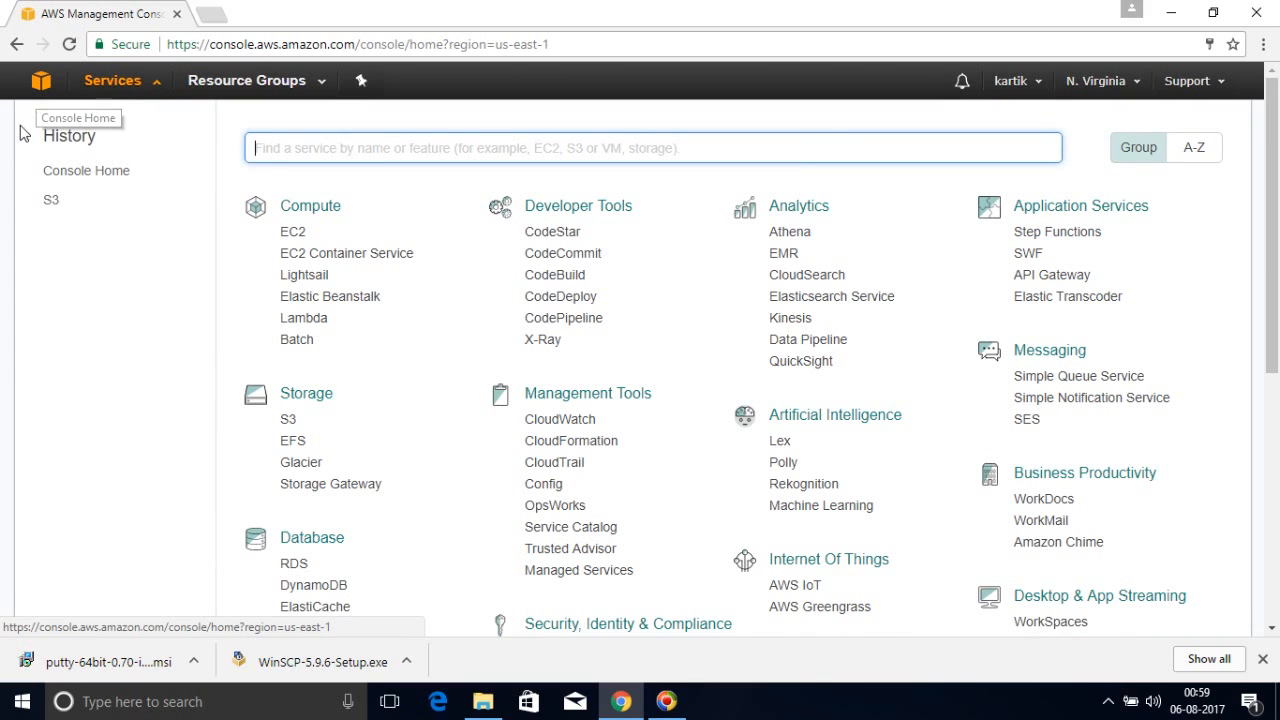
click(292, 232)
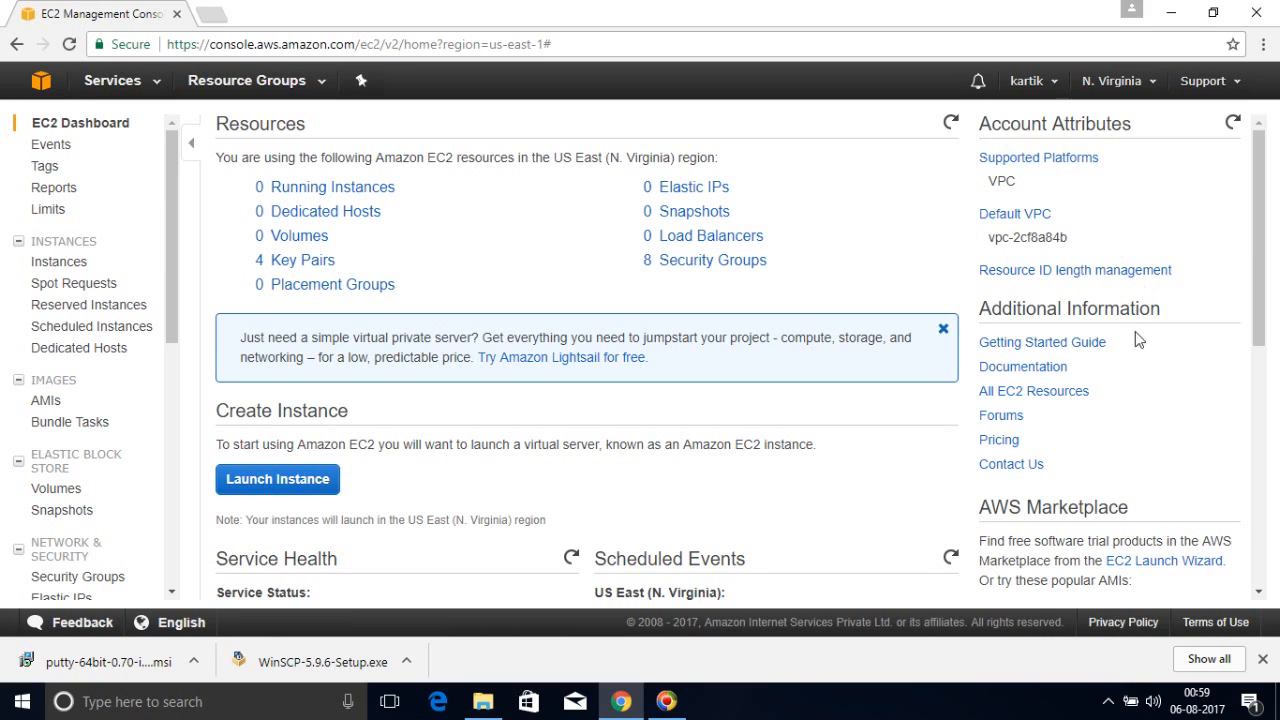
Start launching an instance from the running instances list, using the Ubuntu Server 16.04 LTS (HVM), SSD Volume Type image
click(331, 189)
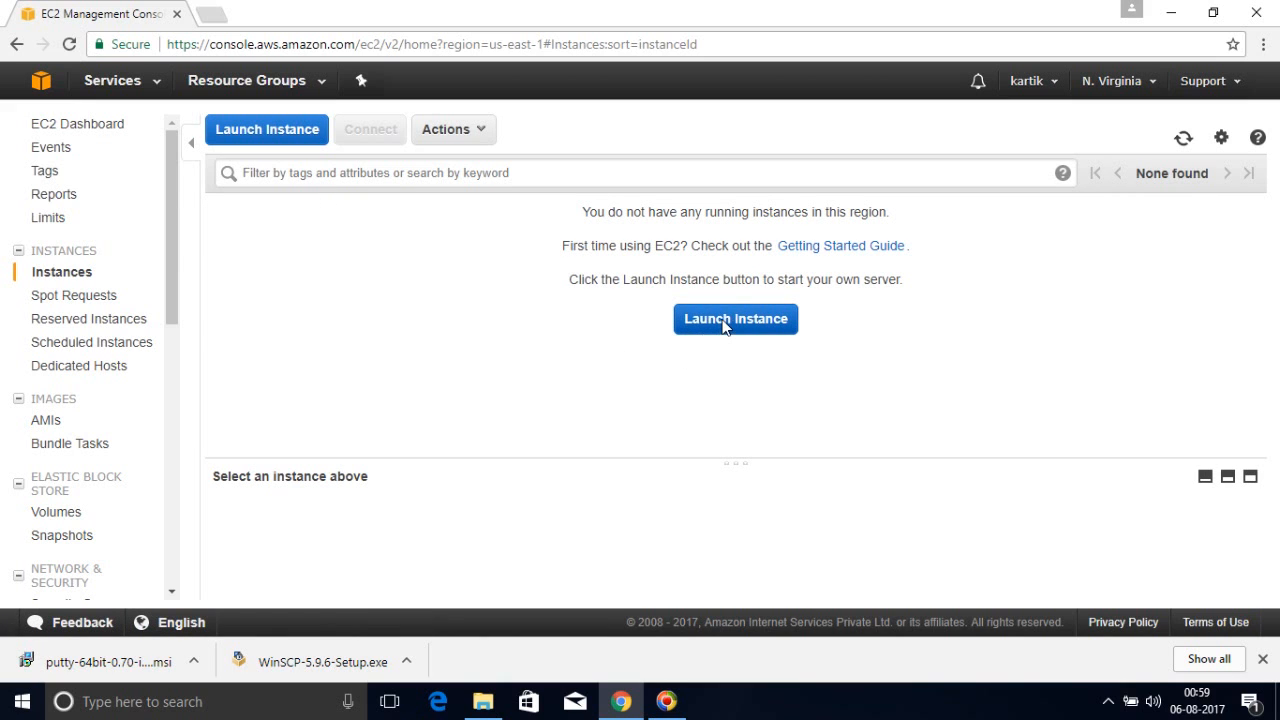
click(725, 326)
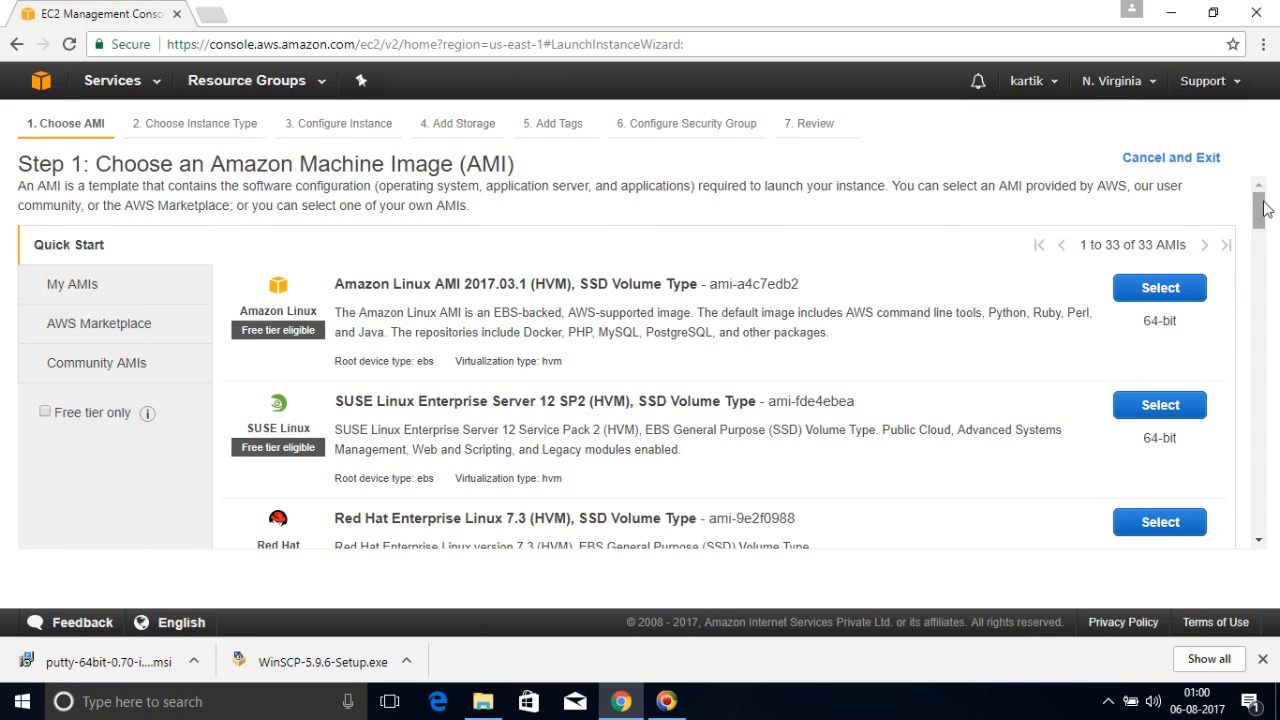
drag(1260, 207, 1261, 224)
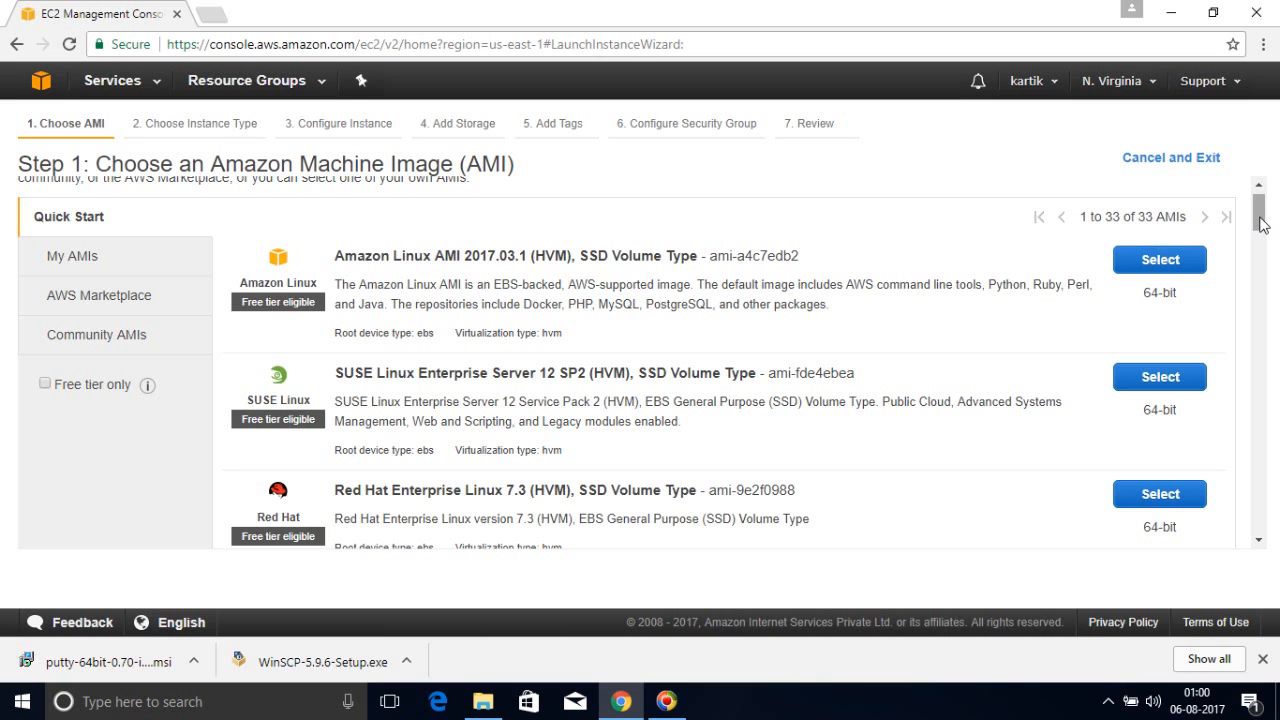
right_click(1247, 258)
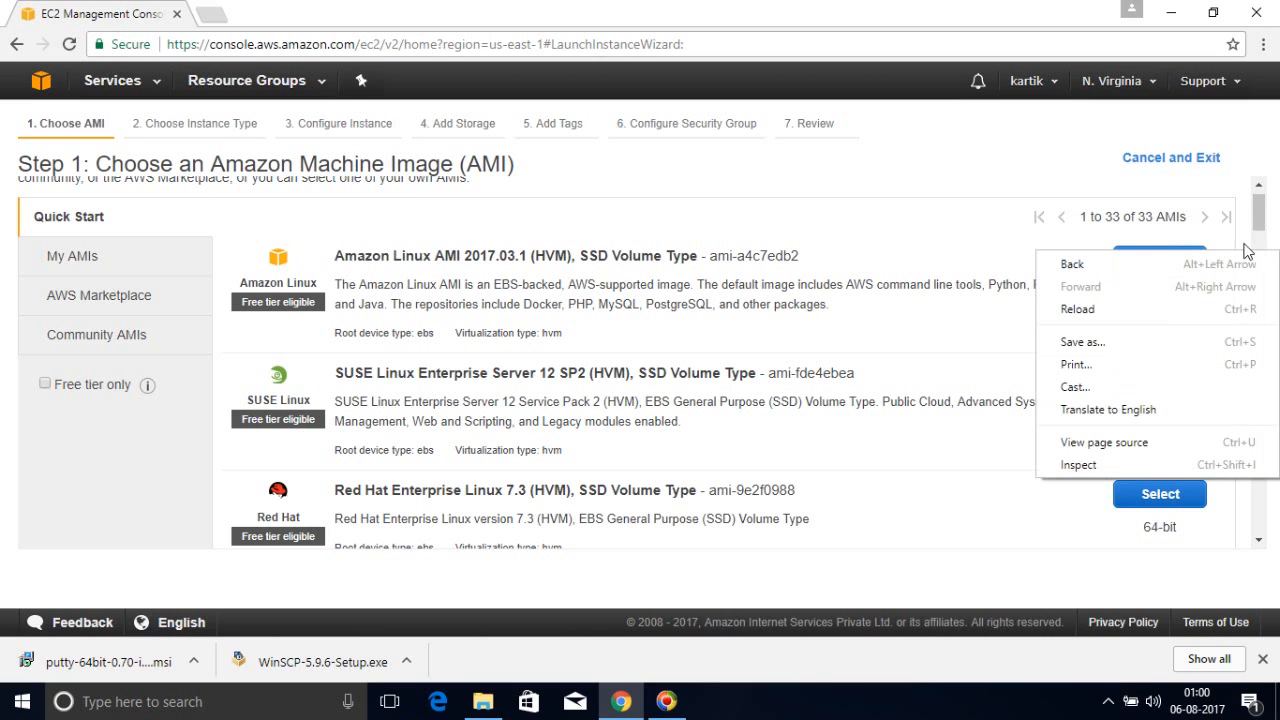
drag(1260, 215, 1256, 272)
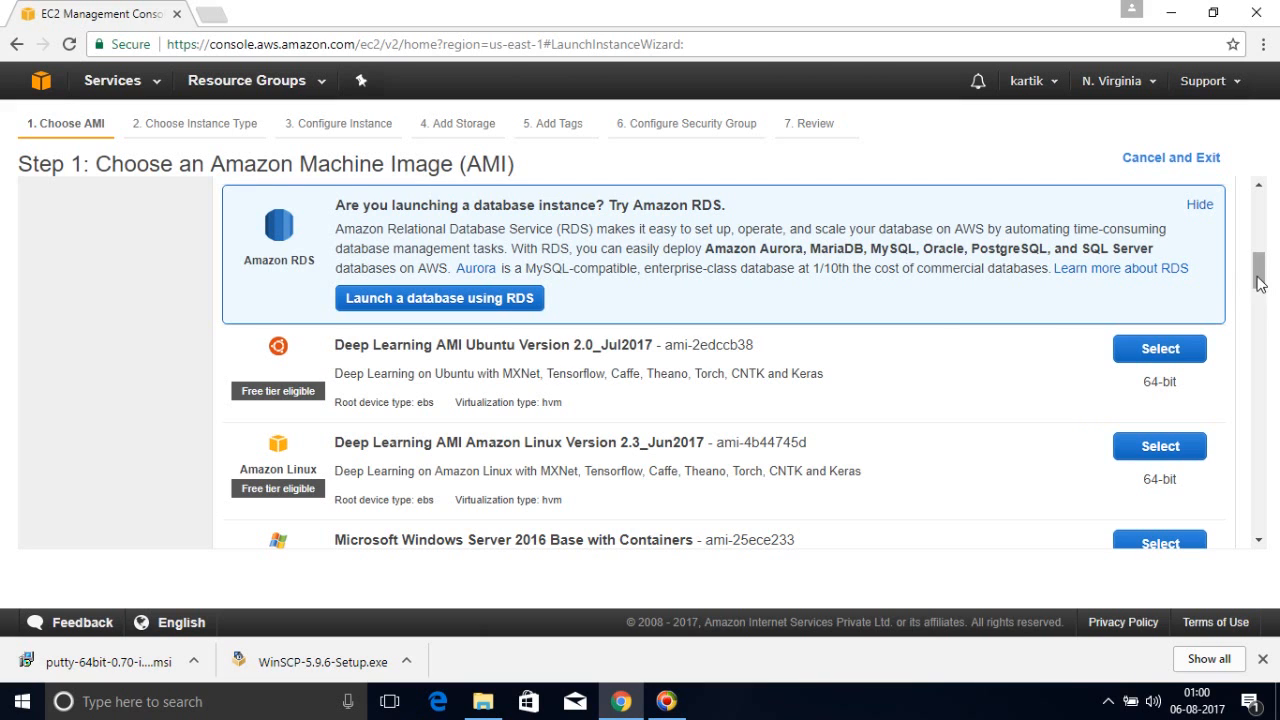
drag(1260, 283, 1252, 254)
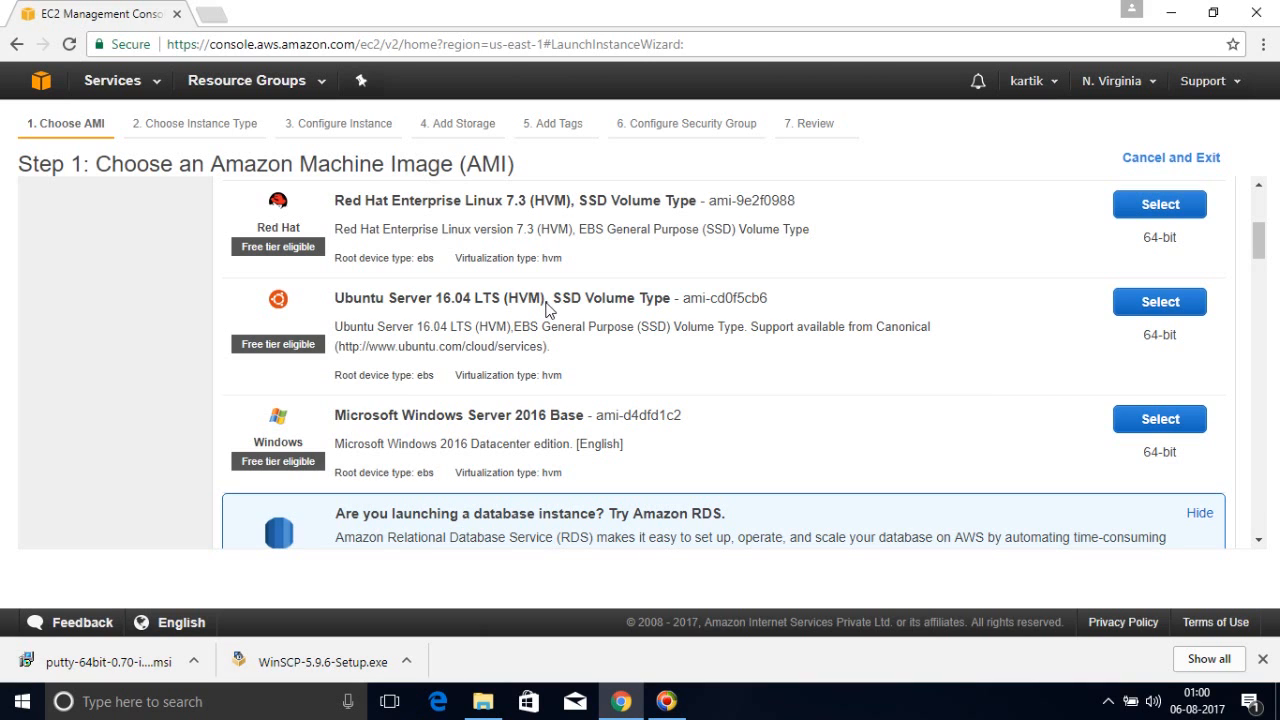
click(1155, 311)
Keep the t2.micro instance type with the default instance details and storage, and proceed to adding tags
mouse_move(297, 530)
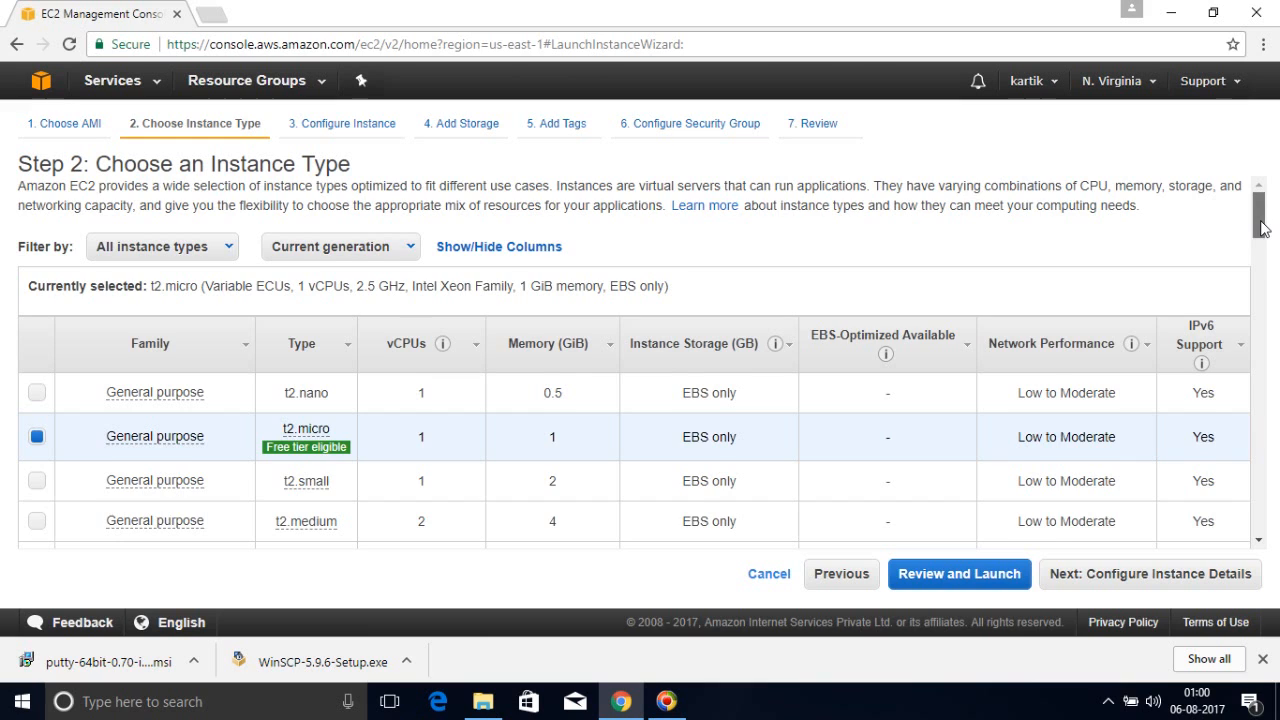
drag(1261, 228, 1259, 247)
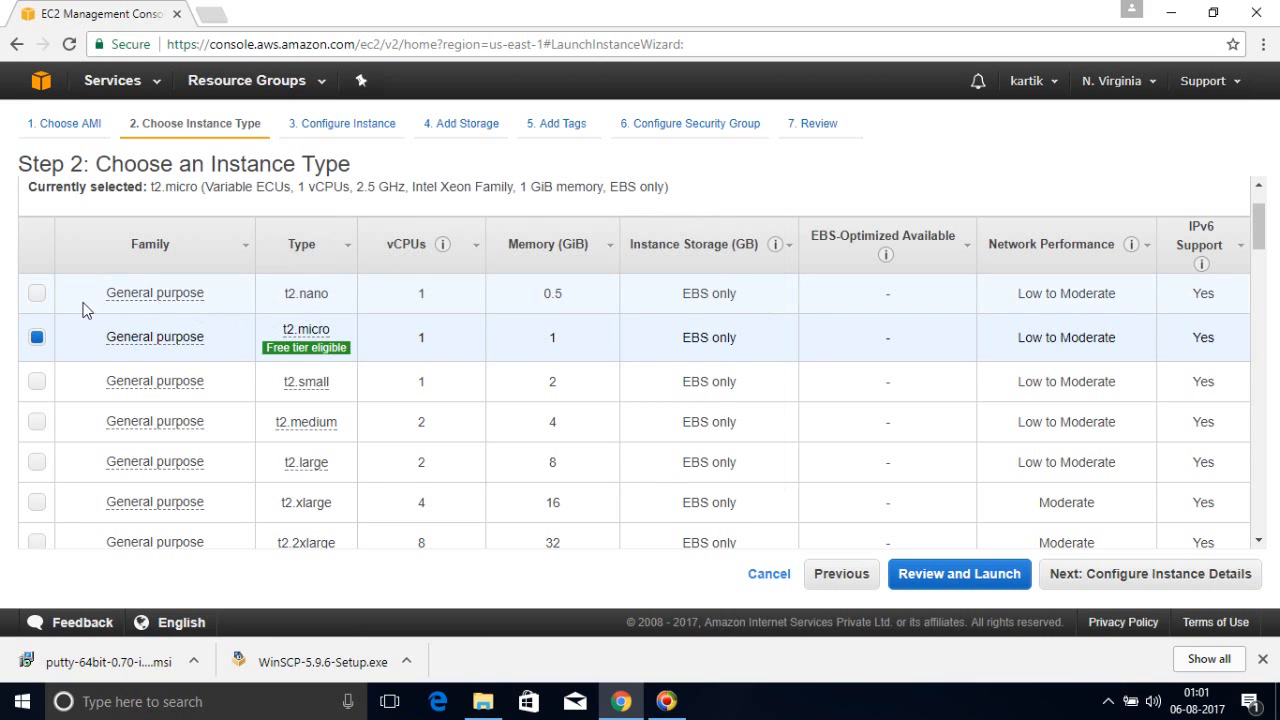
mouse_move(303, 350)
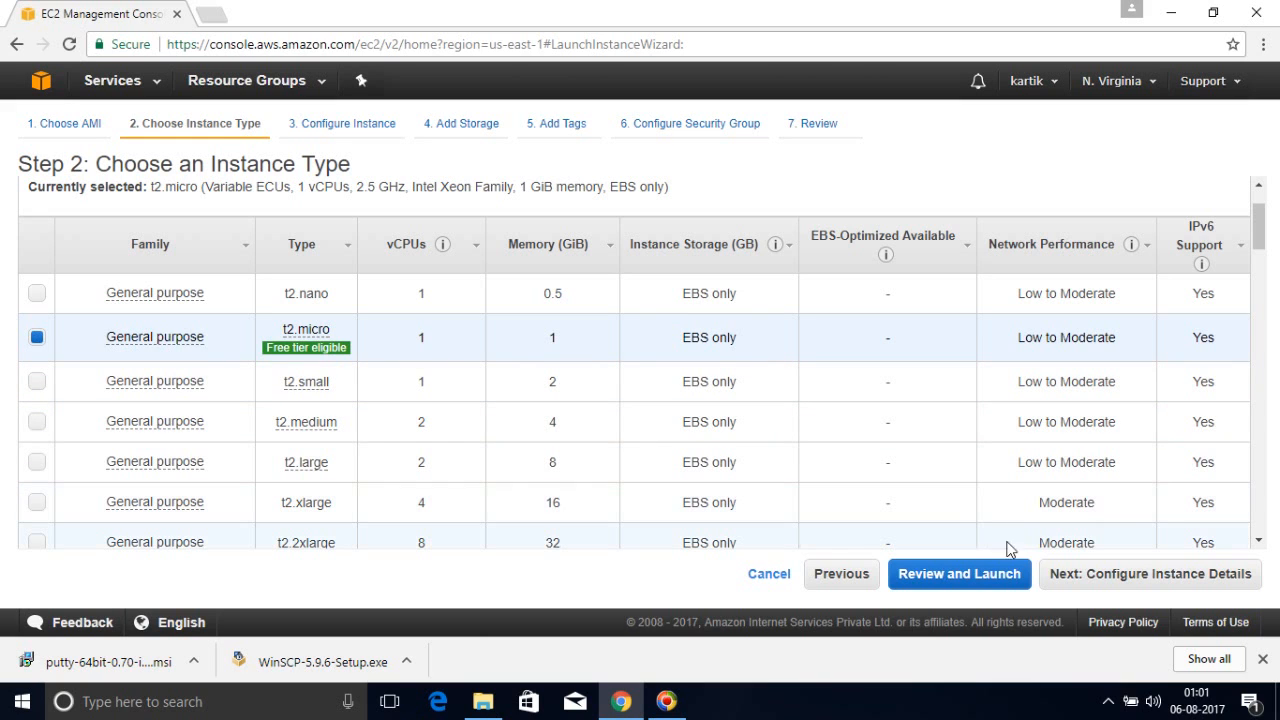
click(1152, 577)
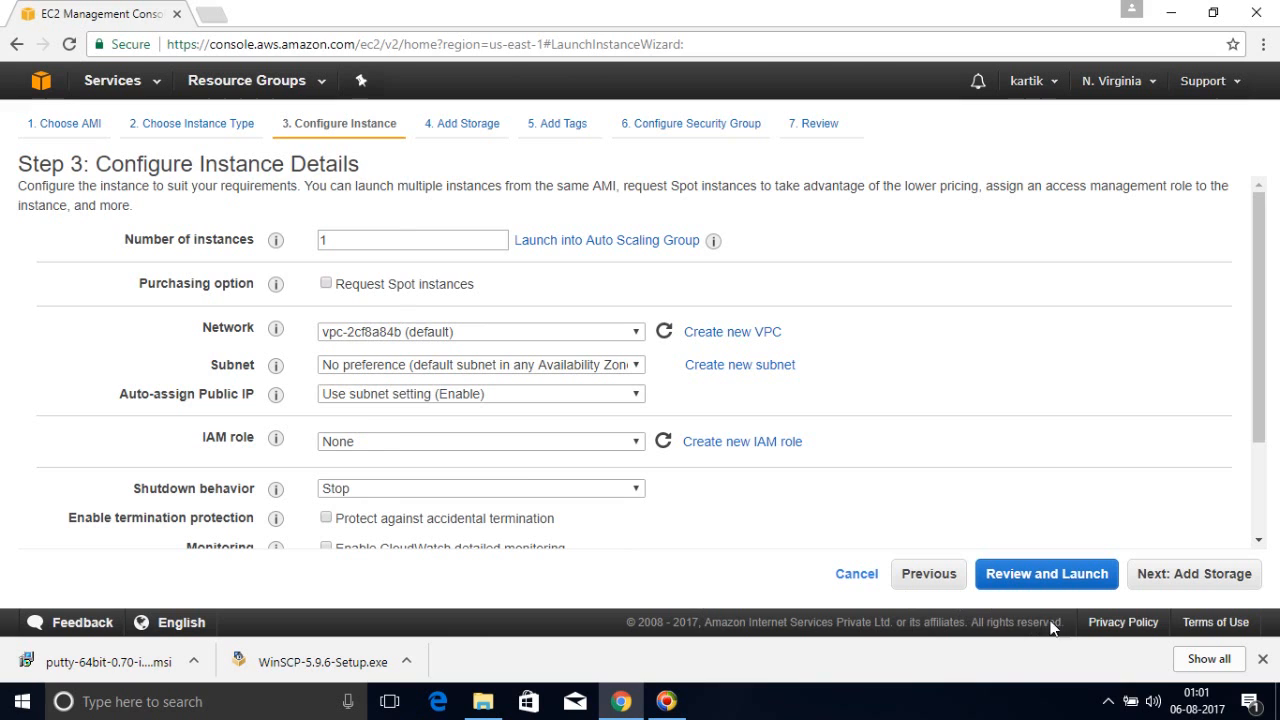
click(1210, 584)
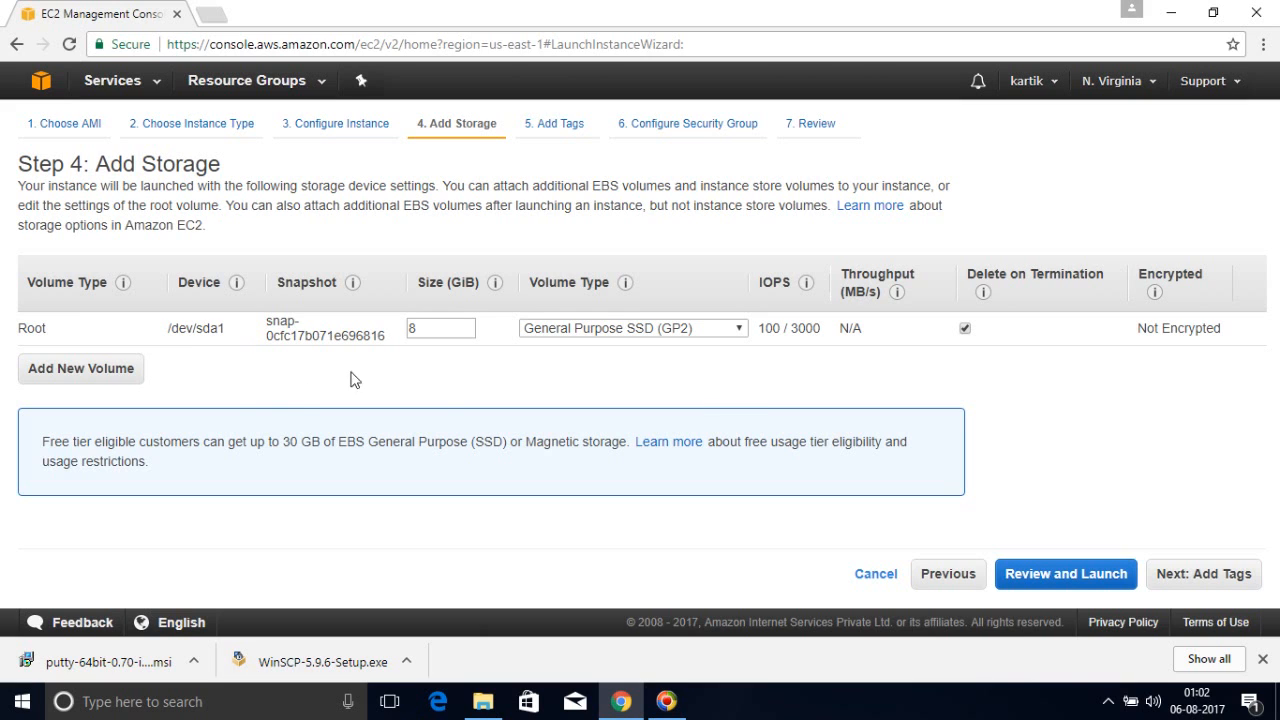
click(1210, 574)
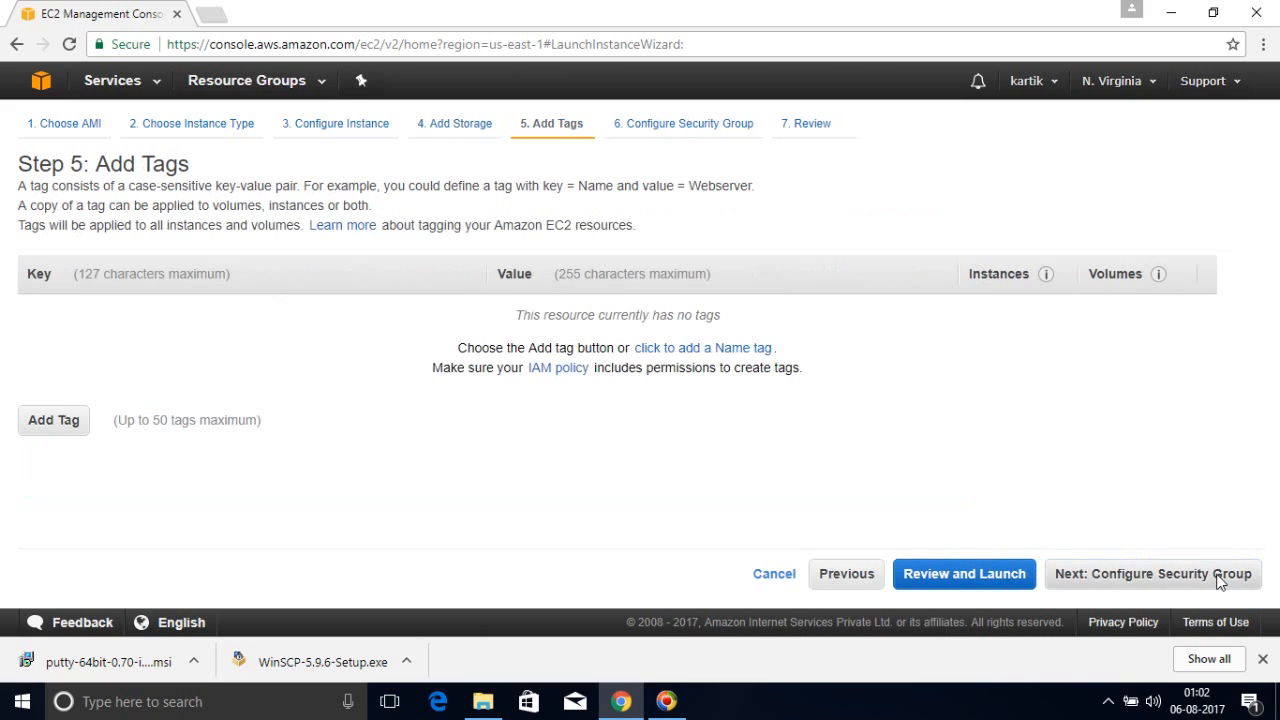
Add a tag with key Name and value FirstEc2Instance, and proceed to the security group configuration
click(62, 420)
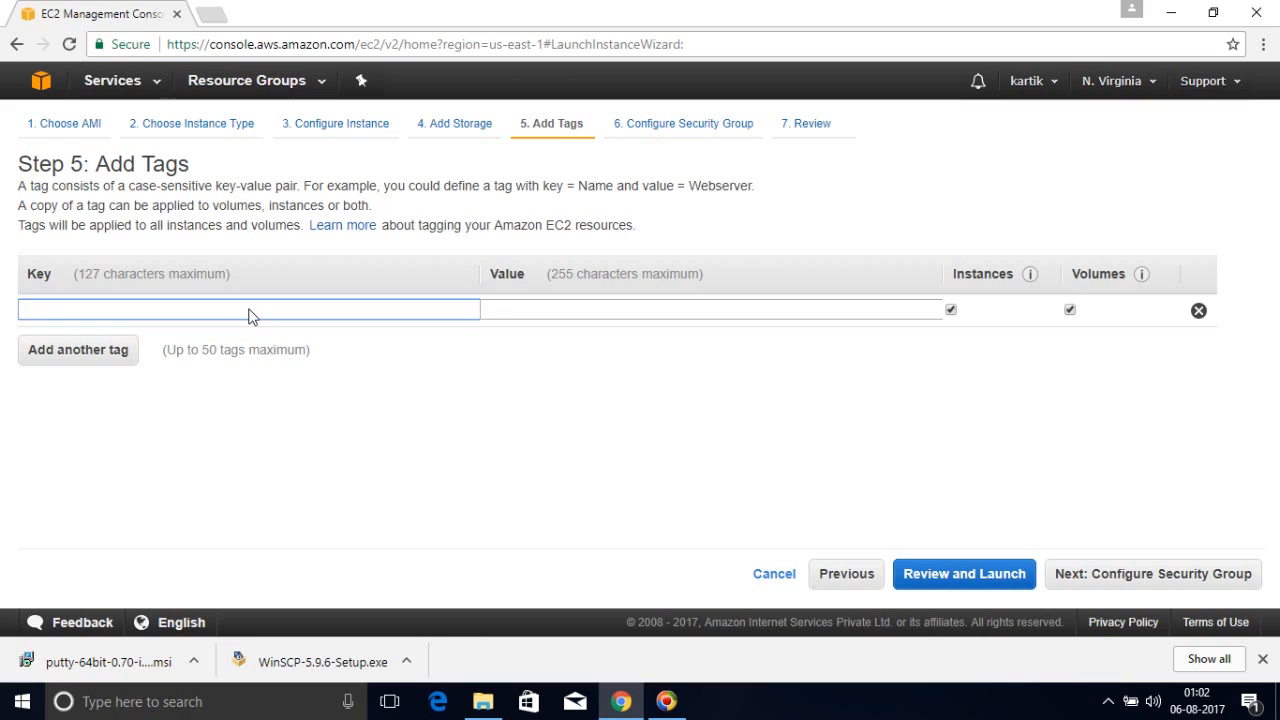
text(Name)
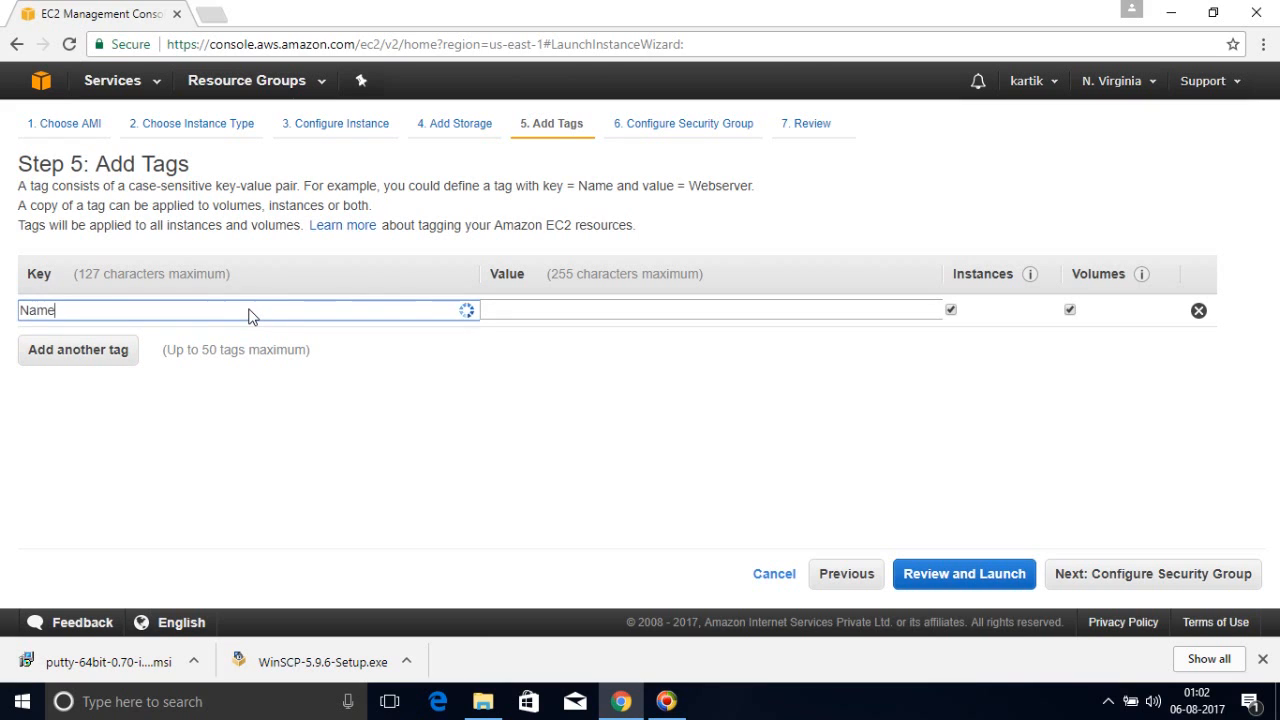
click(596, 315)
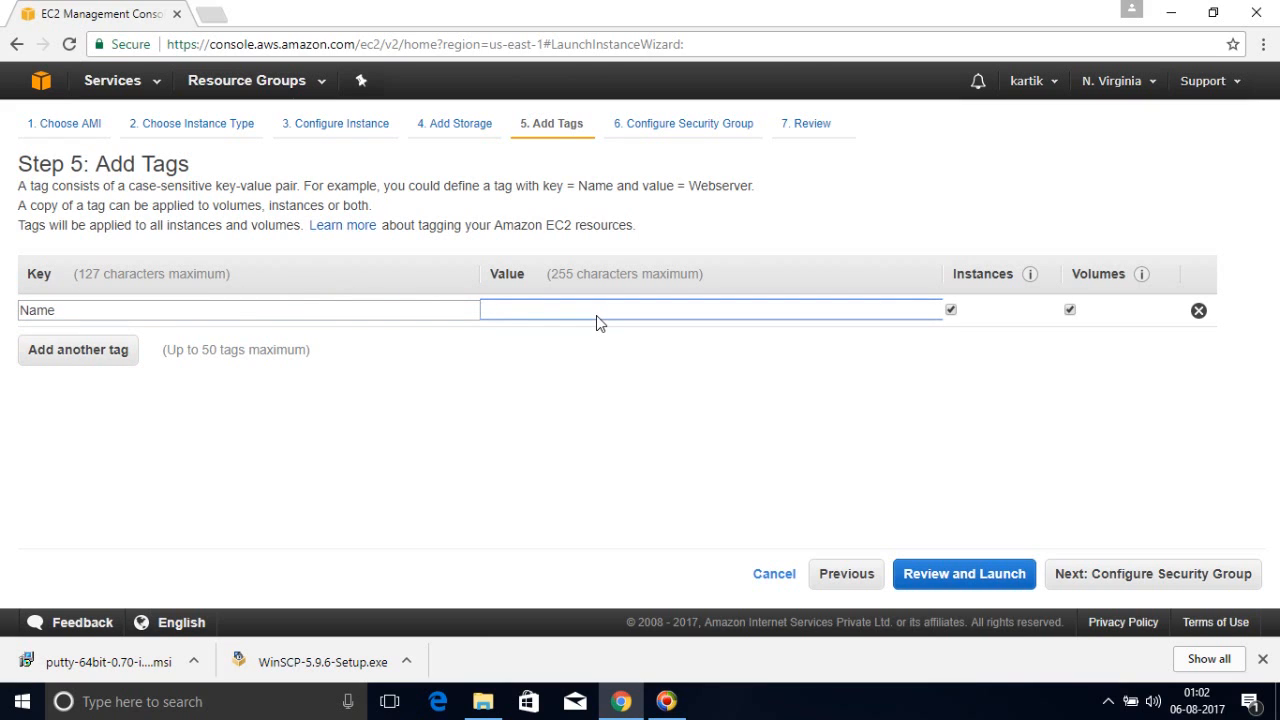
text(FirstEc)
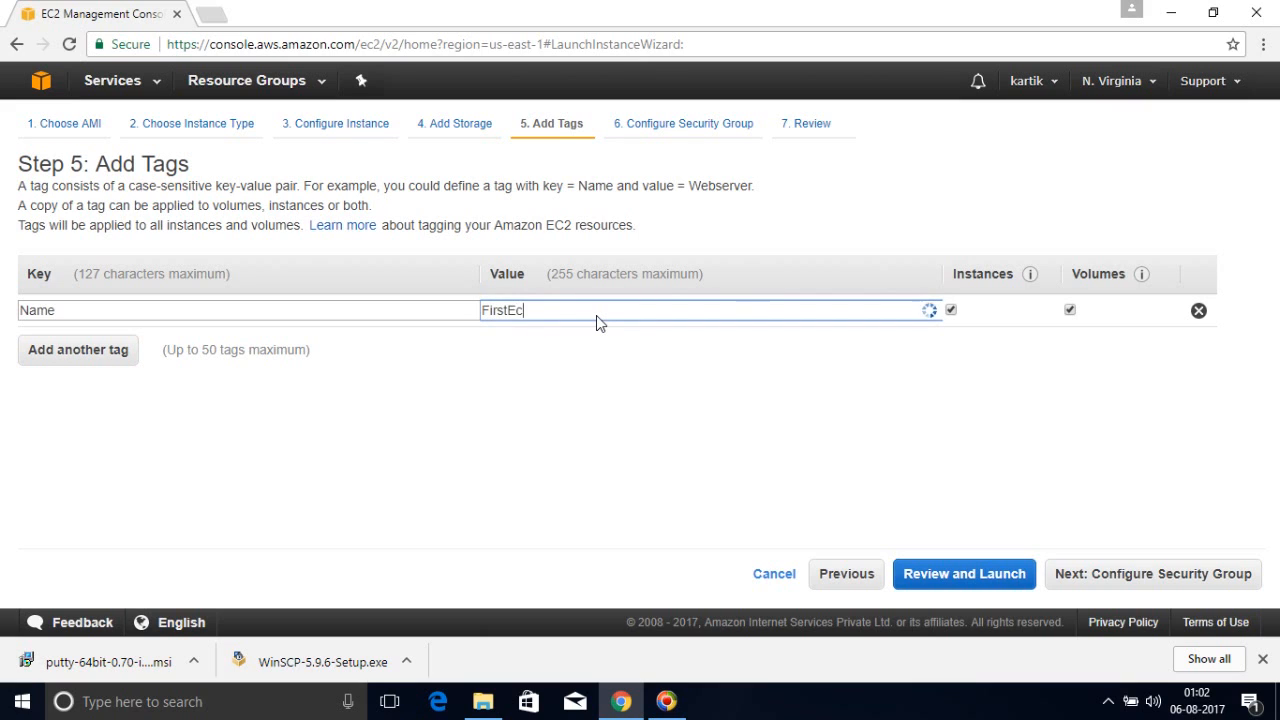
text(2Instance)
click(1192, 584)
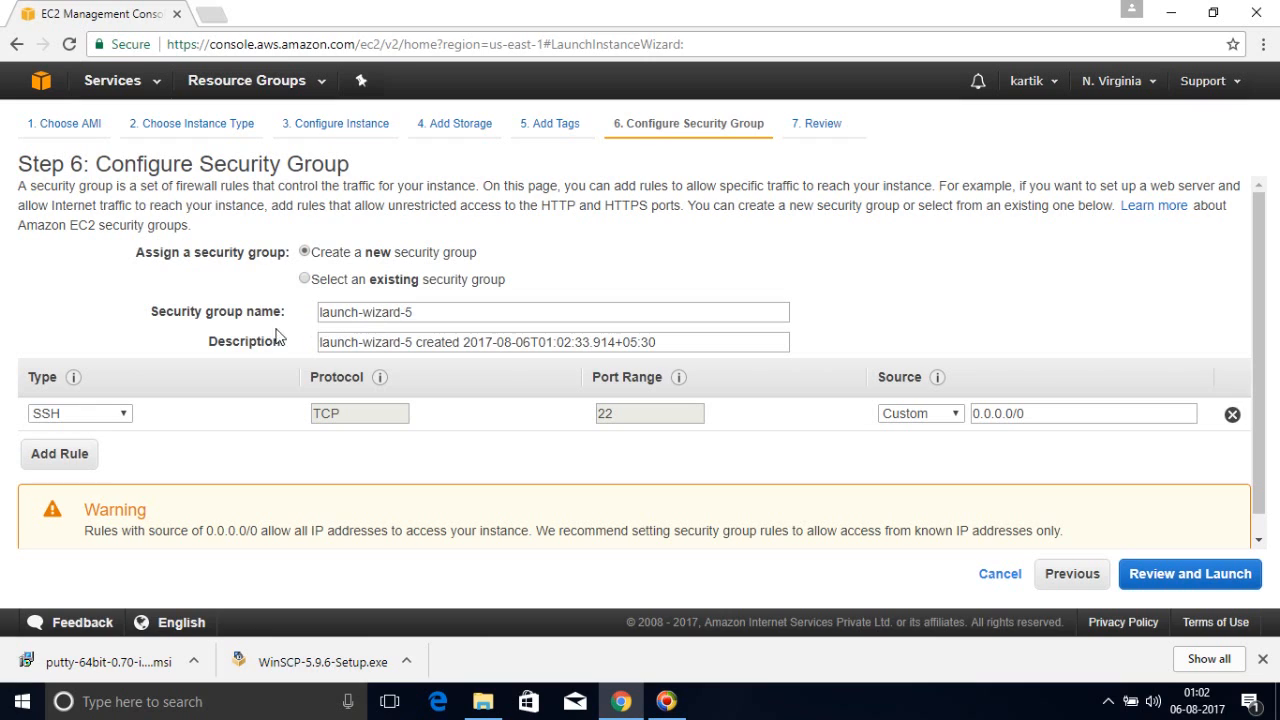
Set the new security group's rule to All traffic with source Anywhere, and proceed to the launch review
click(443, 318)
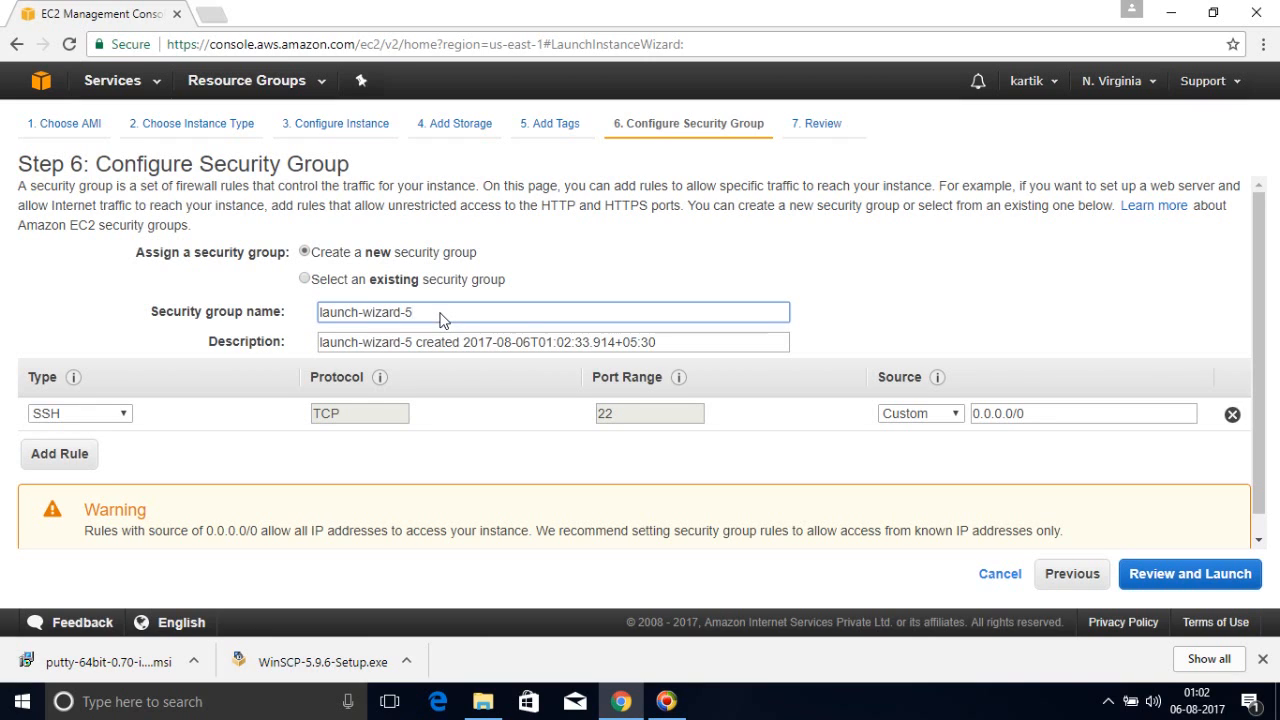
click(126, 416)
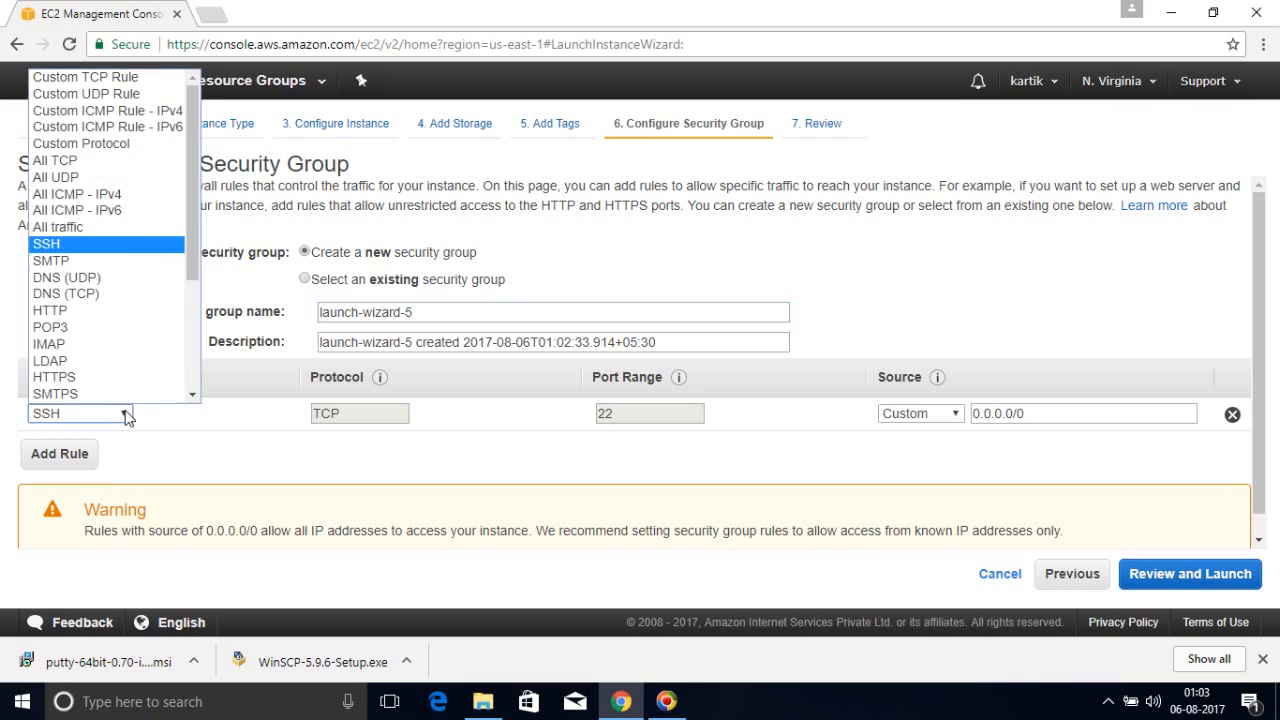
click(86, 232)
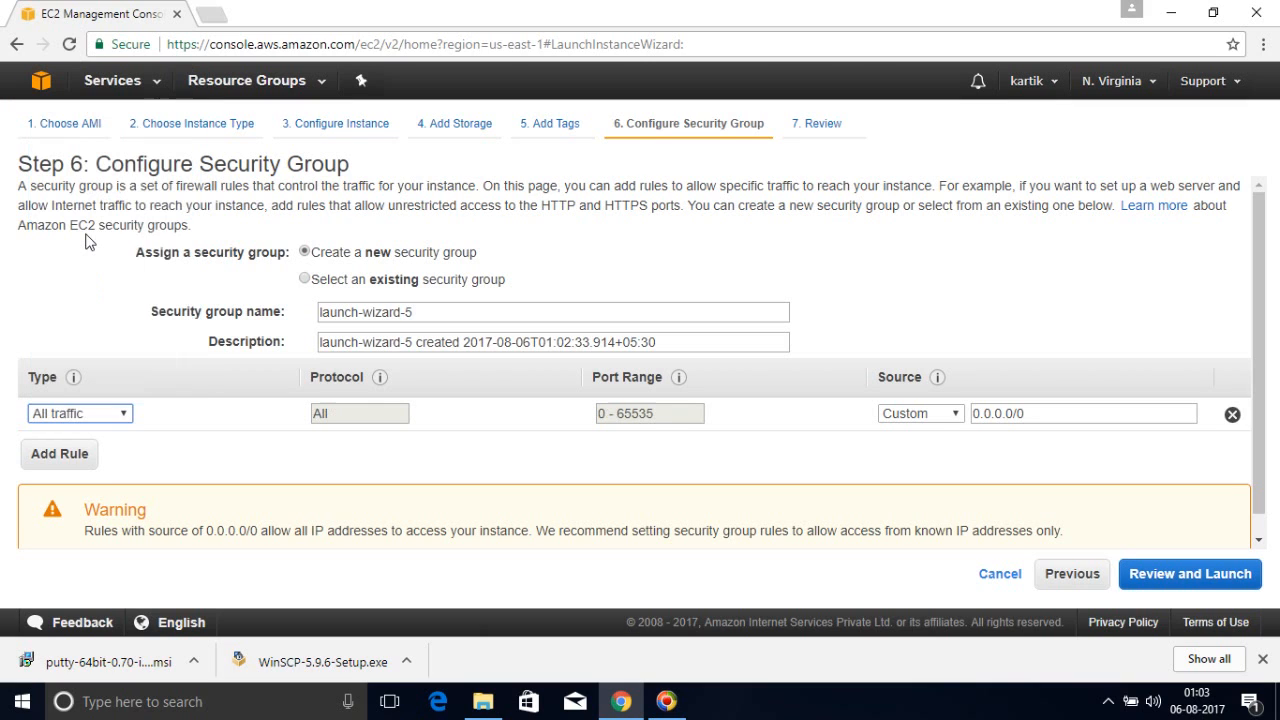
click(124, 415)
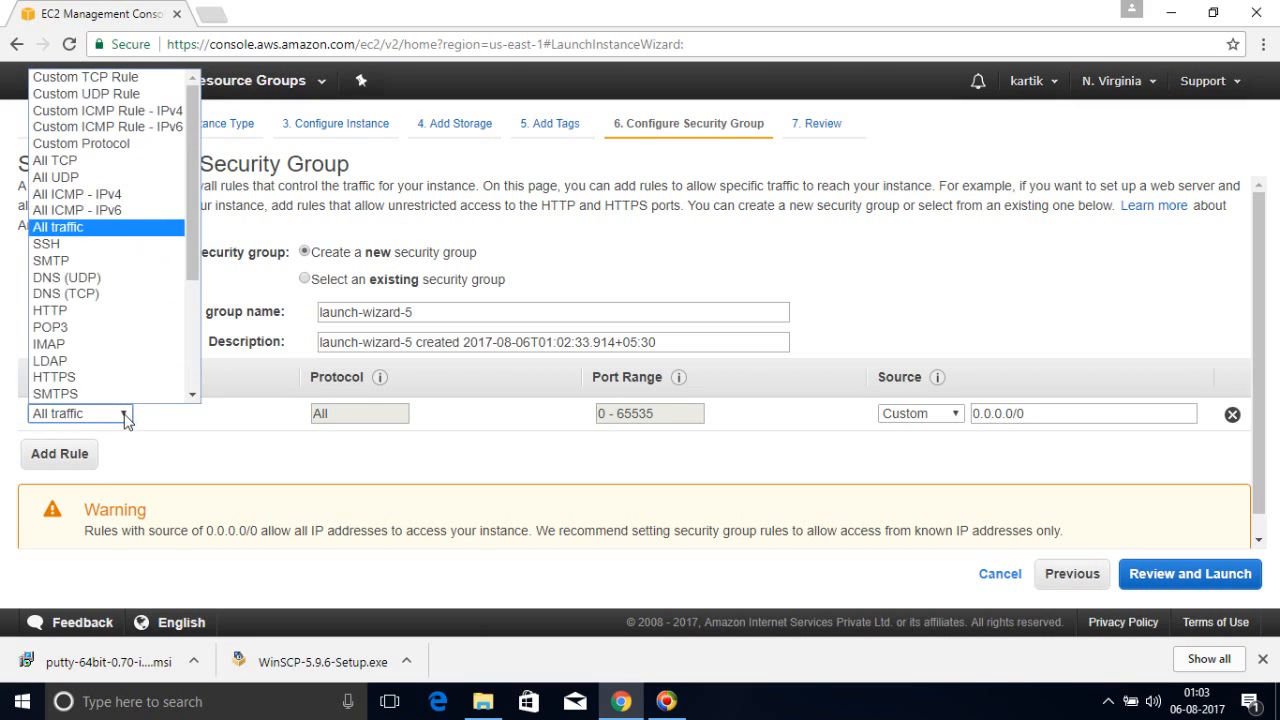
click(86, 236)
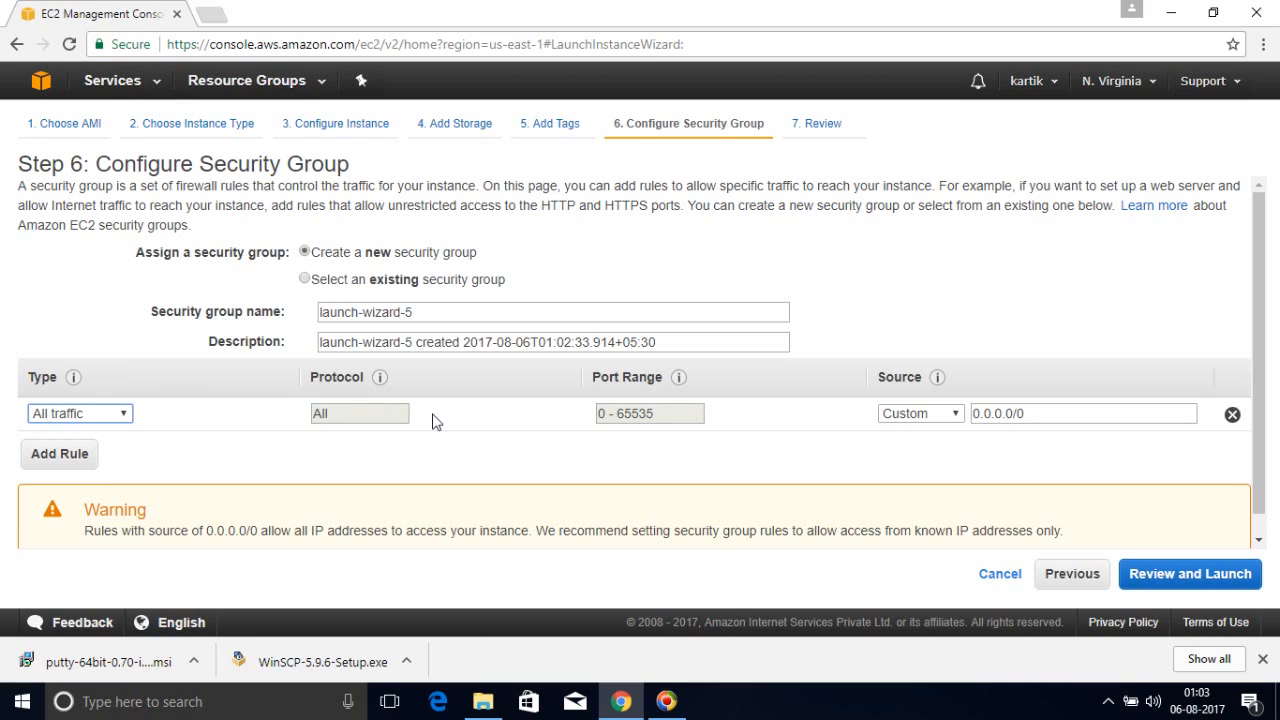
click(365, 377)
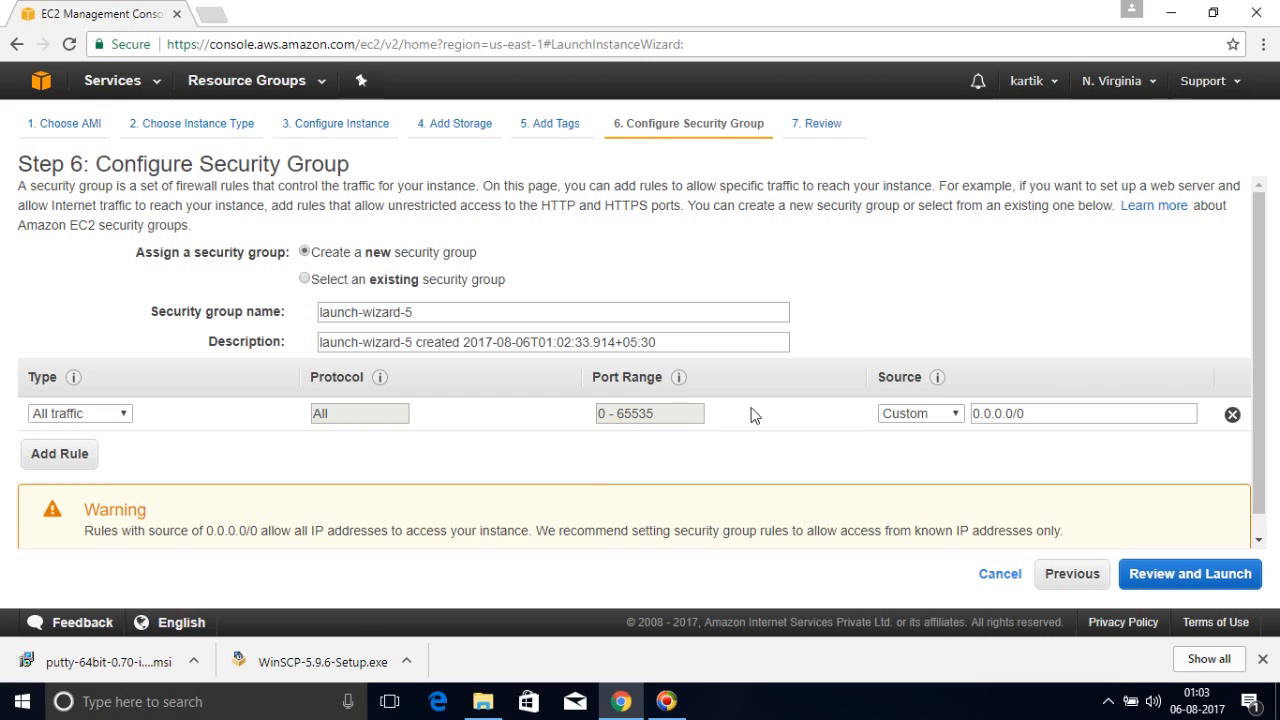
click(952, 414)
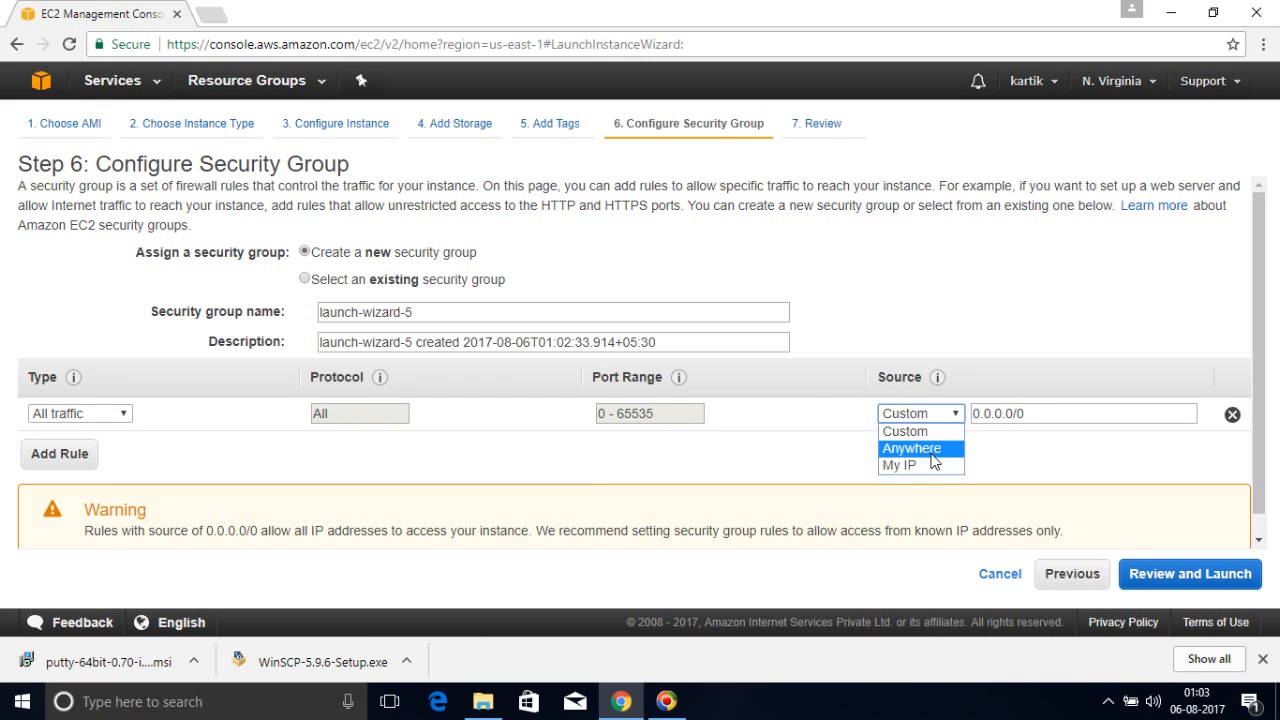
click(931, 452)
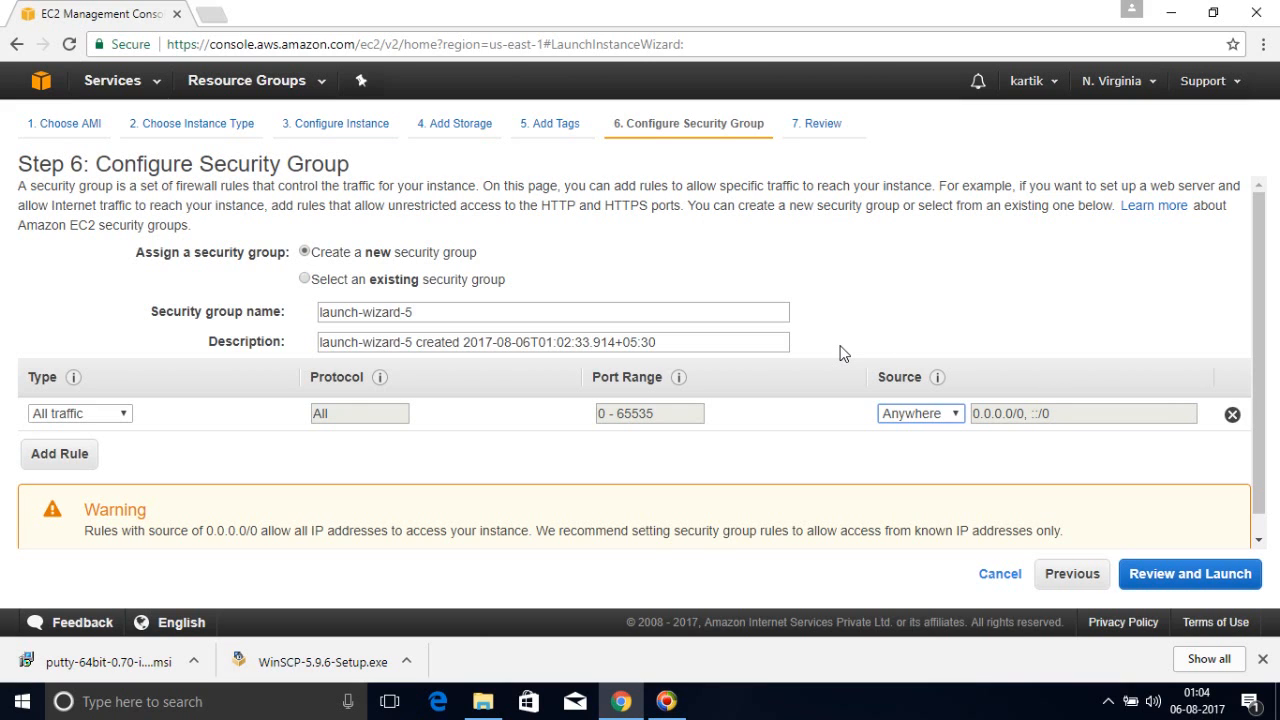
click(1190, 576)
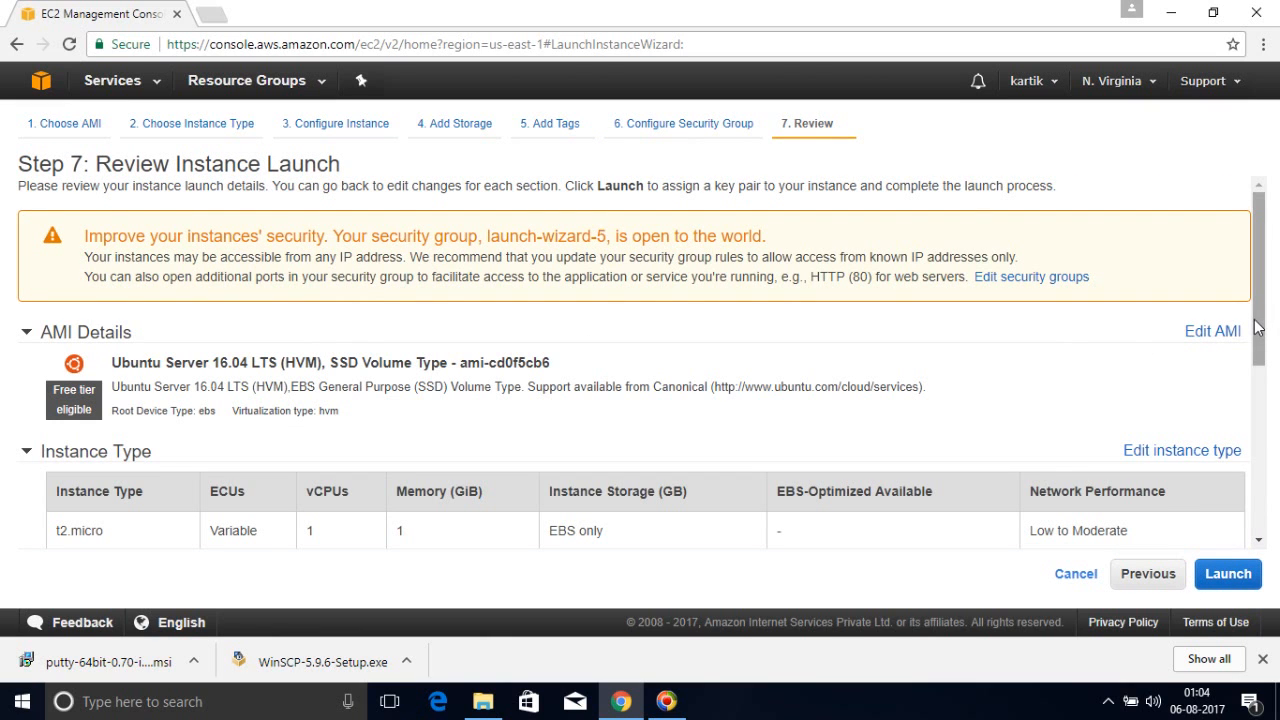
Proceed from the launch review to the key pair selection, create a new key pair named firstkeypair and download it
drag(1258, 328, 1228, 572)
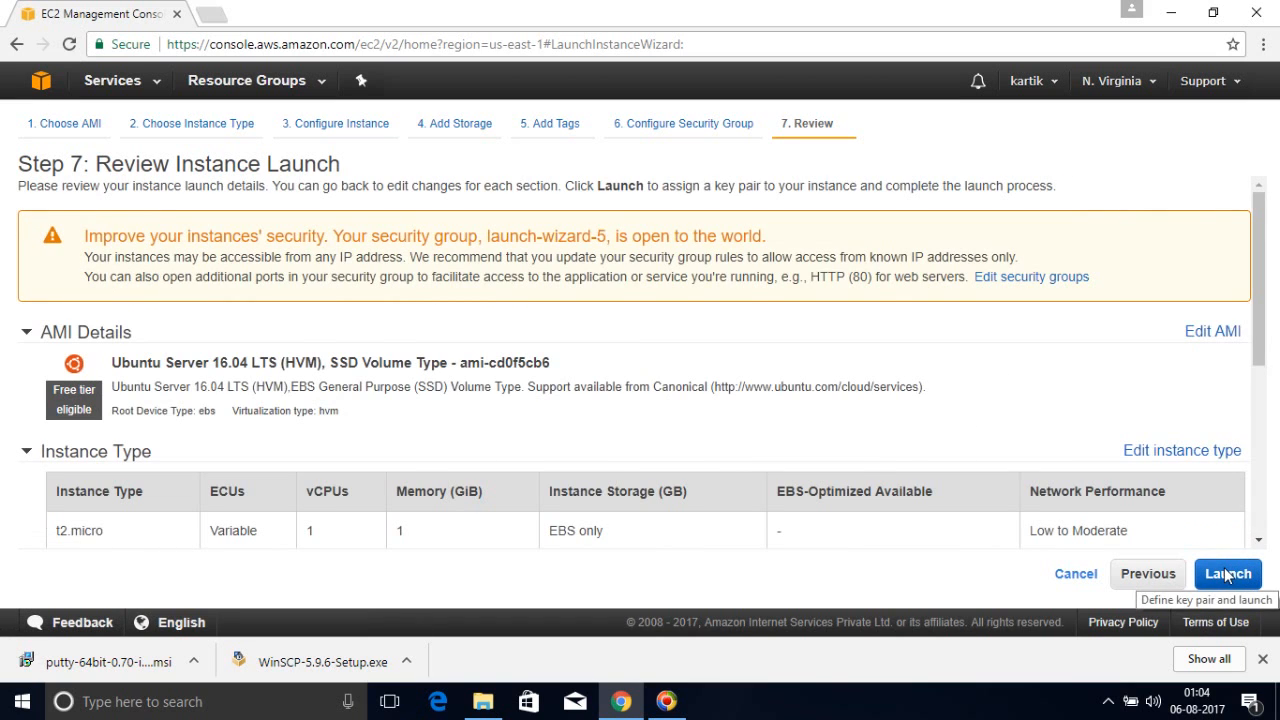
click(1228, 573)
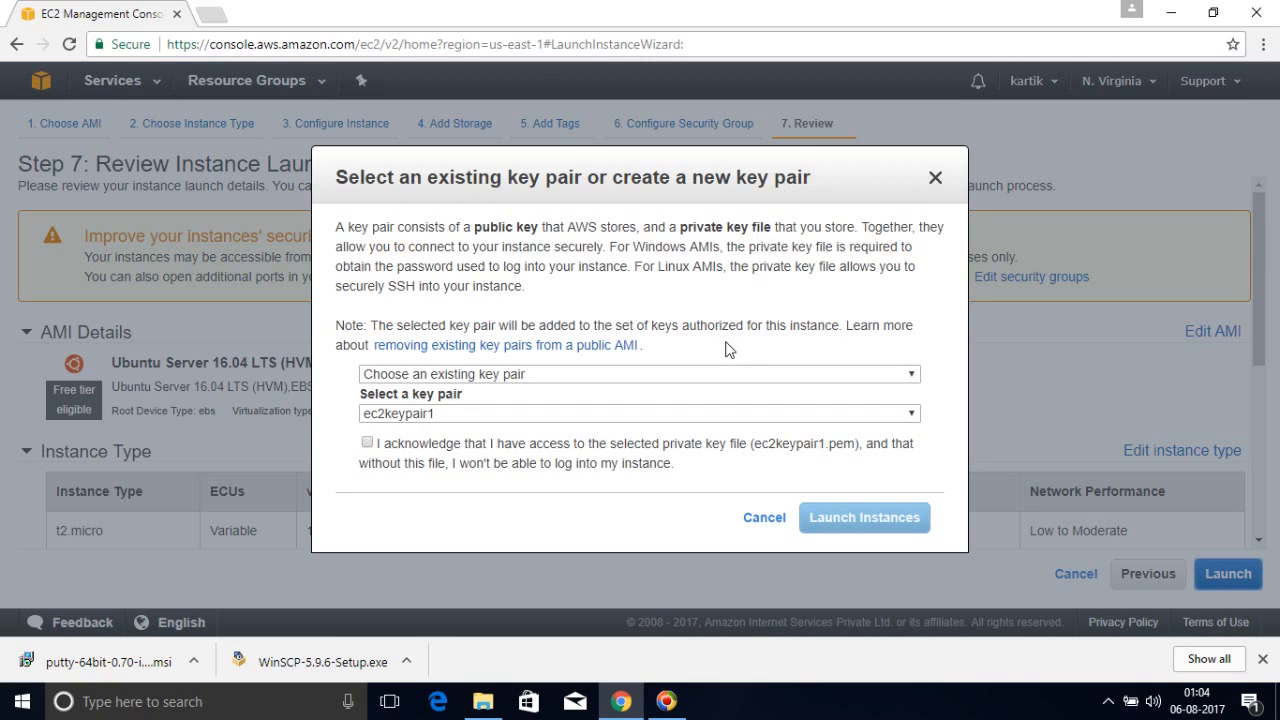
click(840, 377)
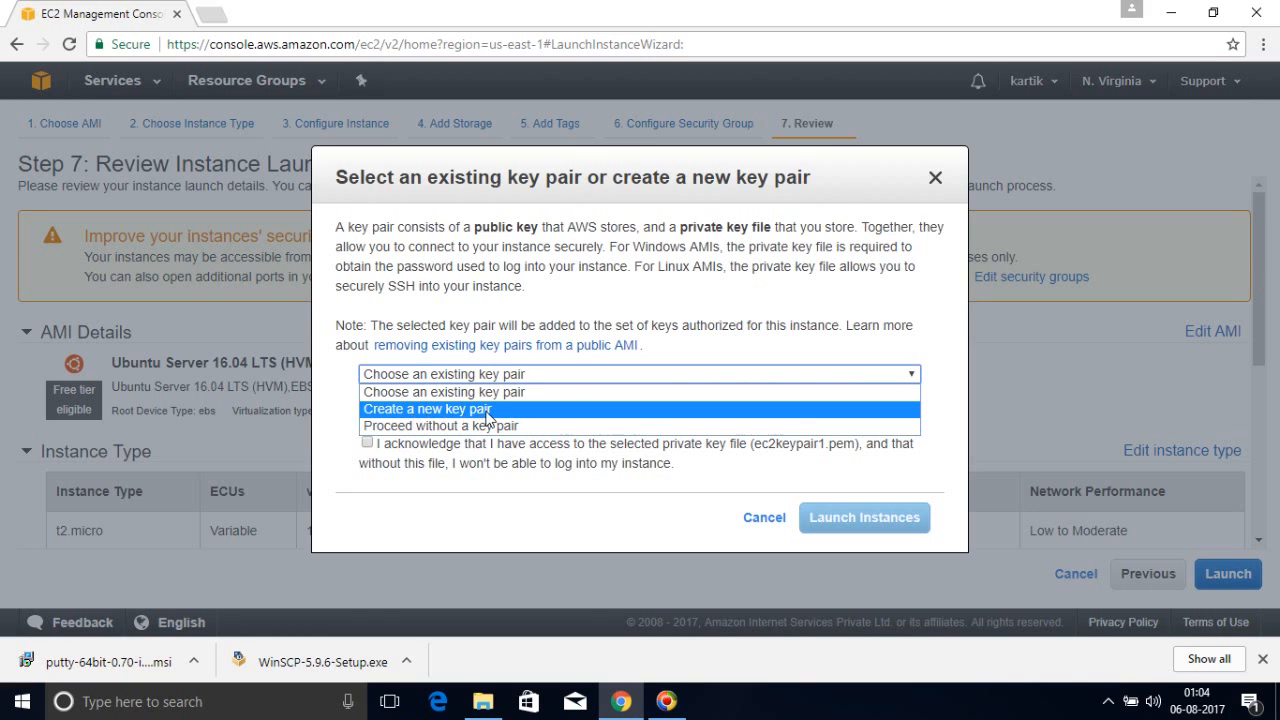
click(451, 410)
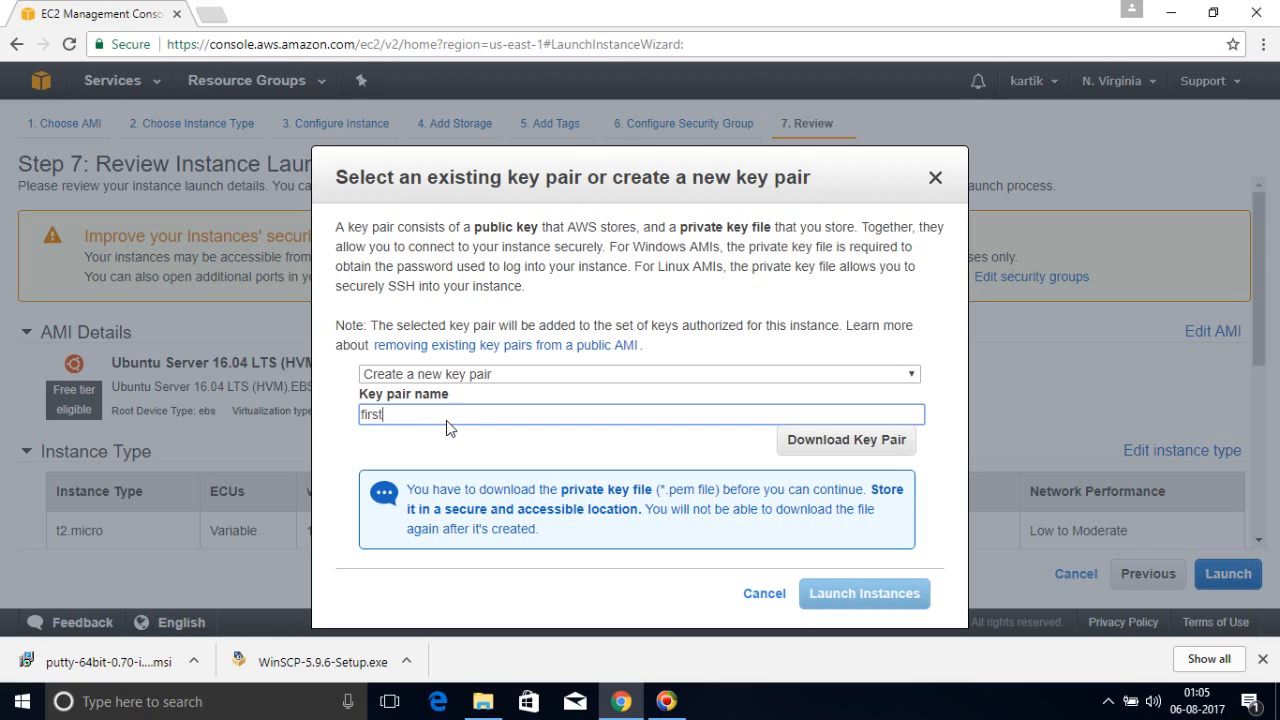
text(firstkeypair)
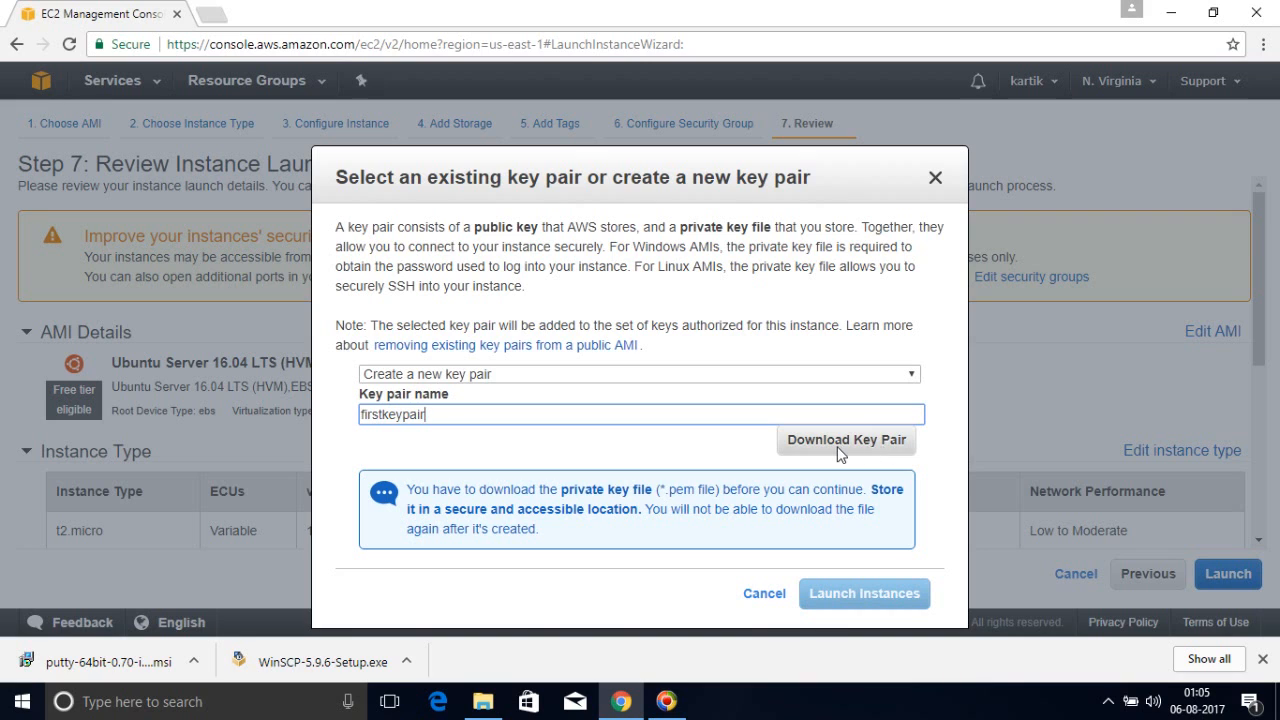
click(884, 450)
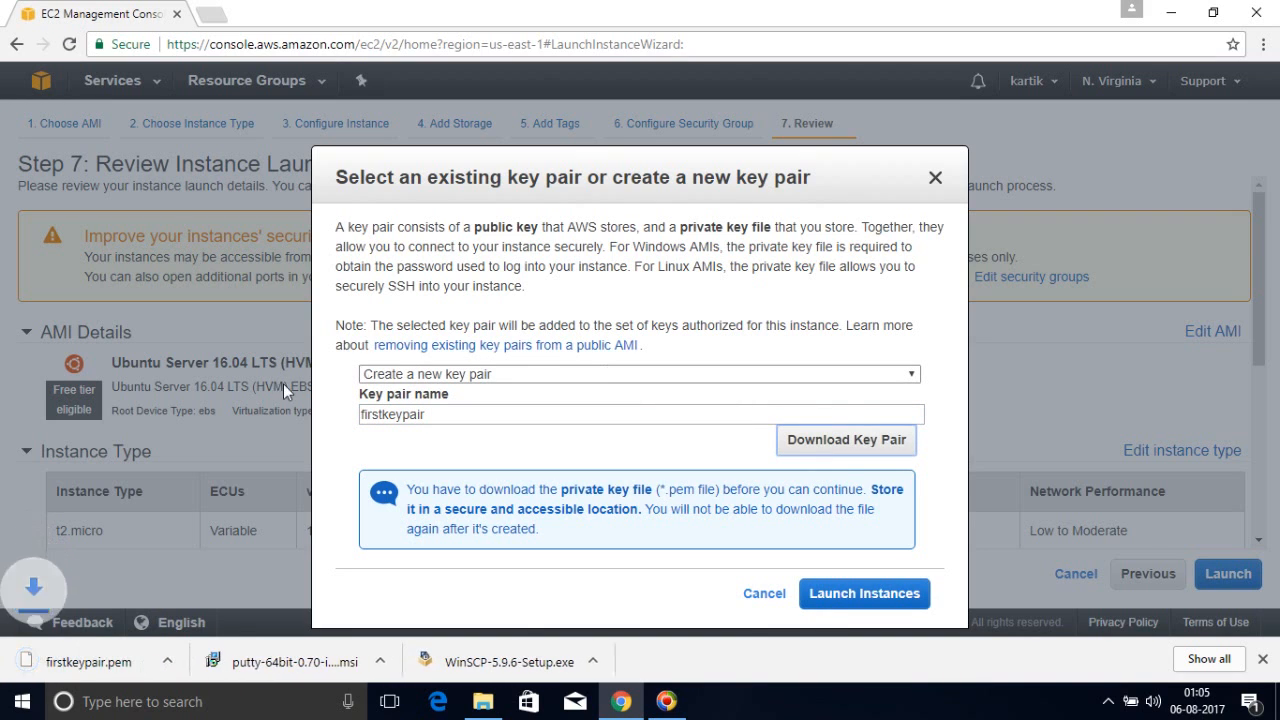
Show the downloaded firstkeypair.pem file in its folder, check its name, and return to the key pair dialog
right_click(59, 660)
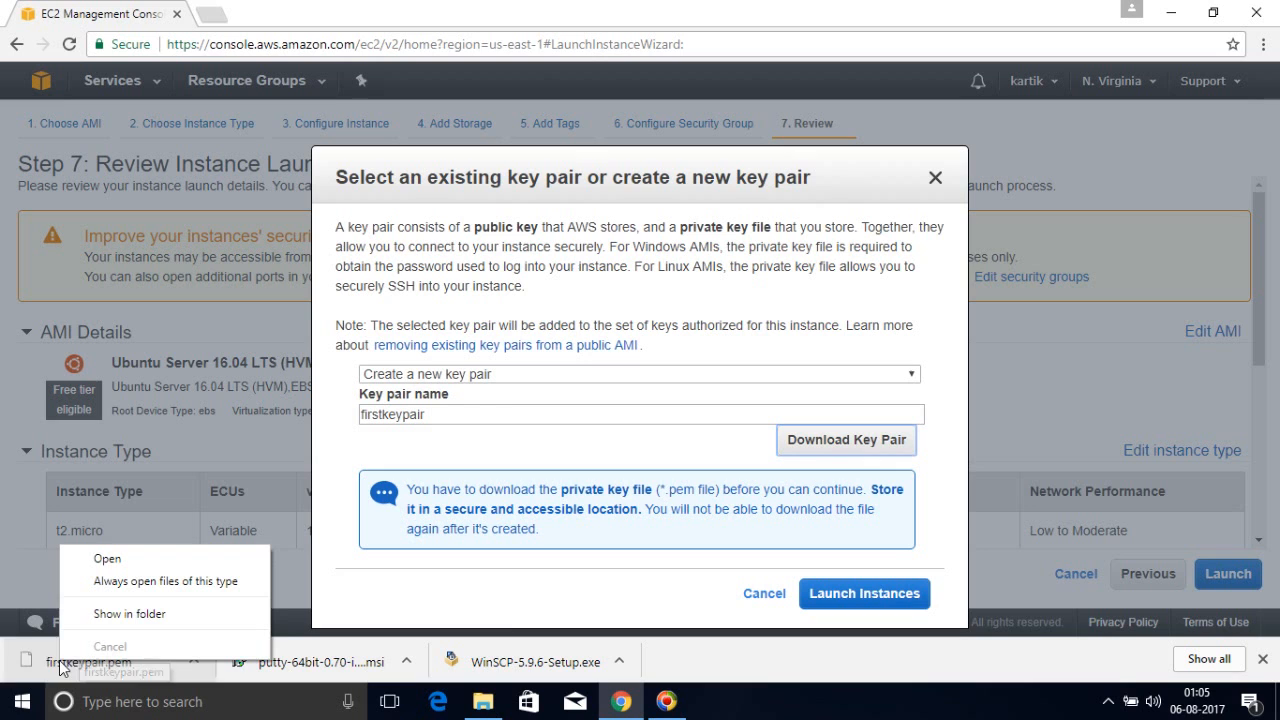
click(141, 611)
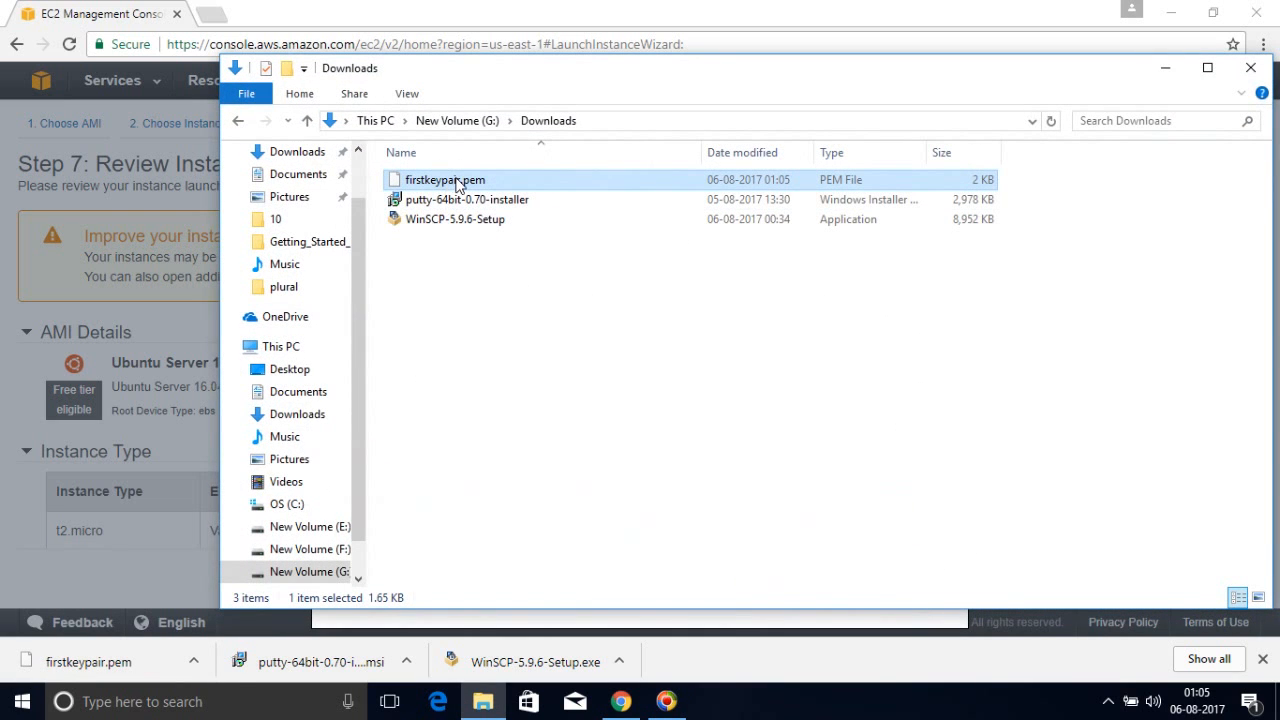
key(F2)
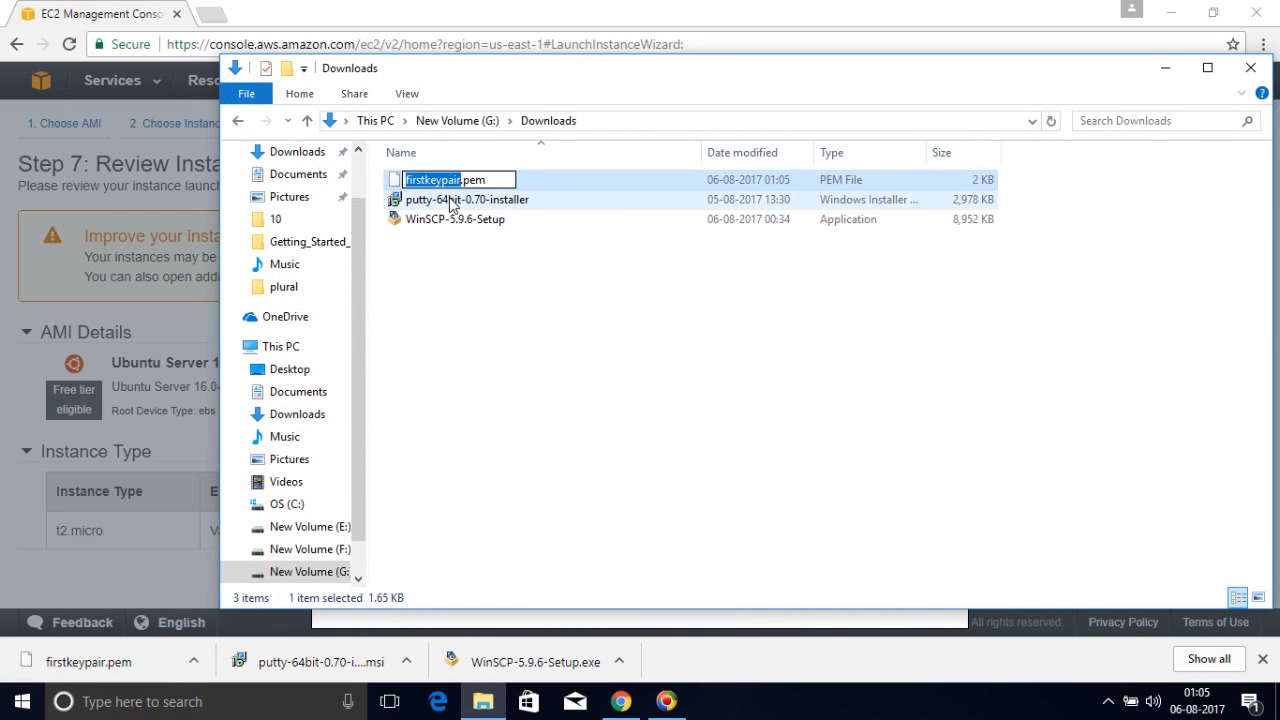
click(451, 201)
click(466, 186)
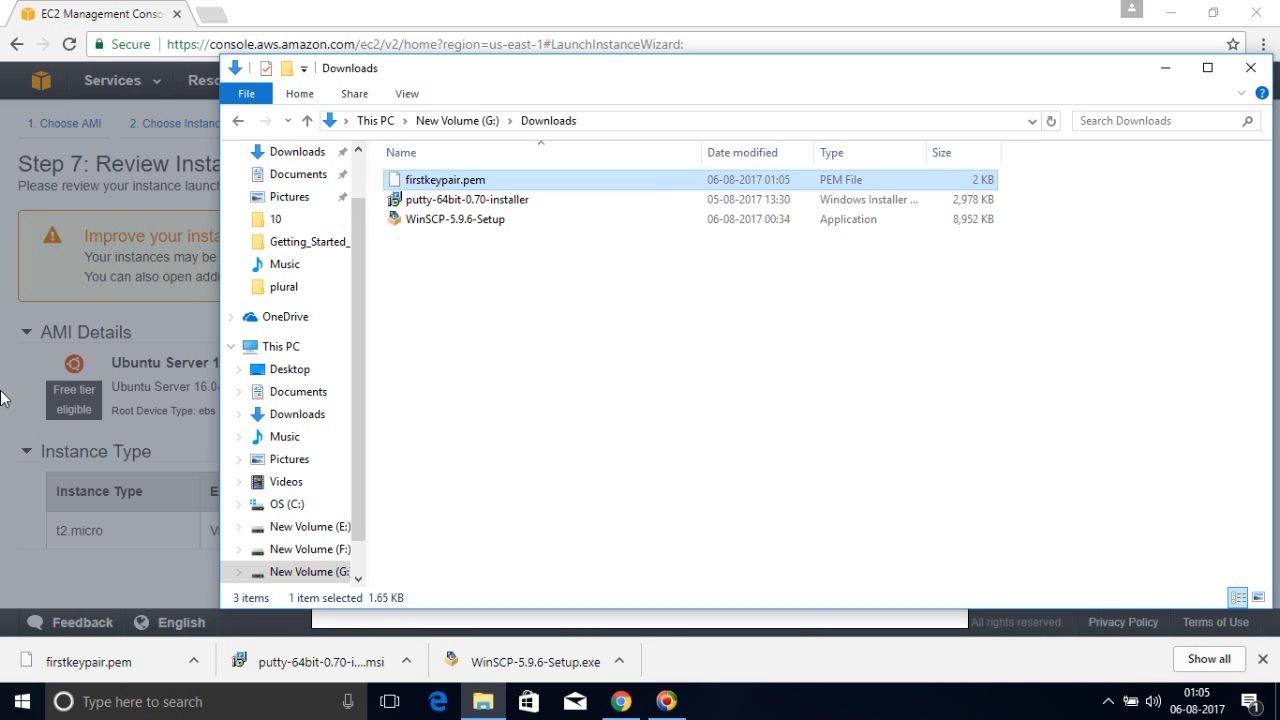
click(2, 440)
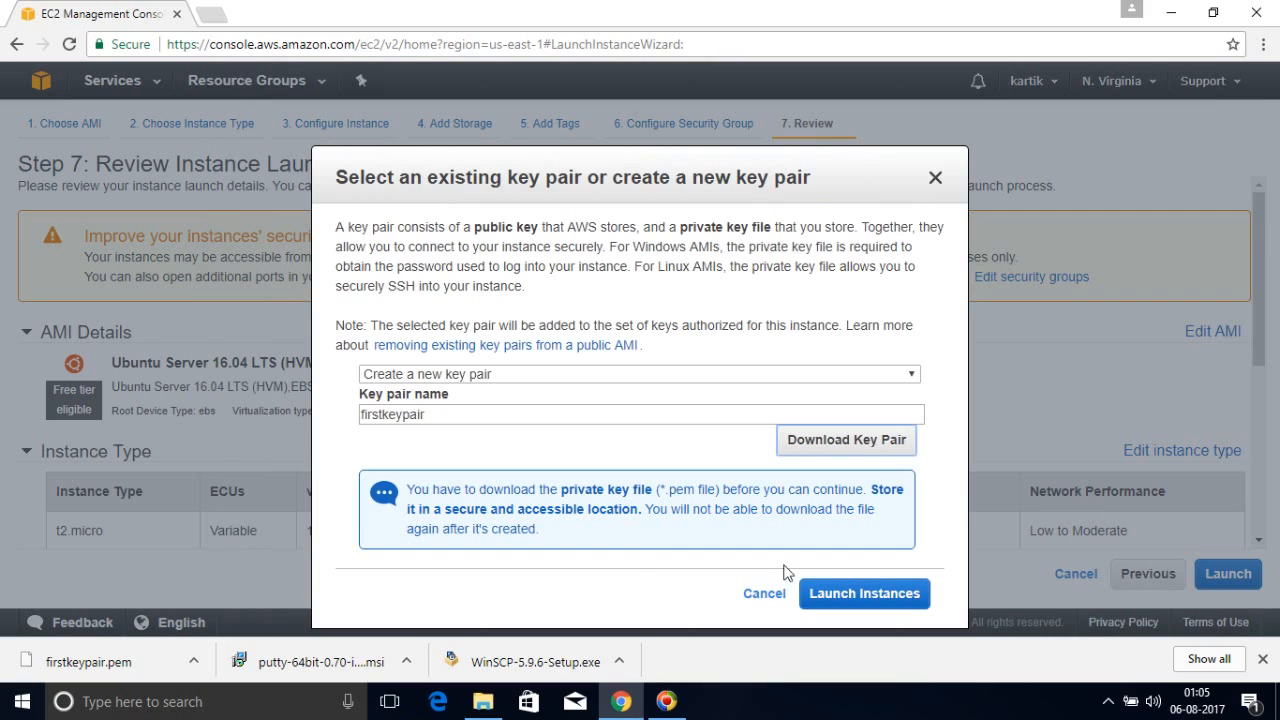
Launch the instance with the new key pair and open the instances list from the launch status page
click(864, 593)
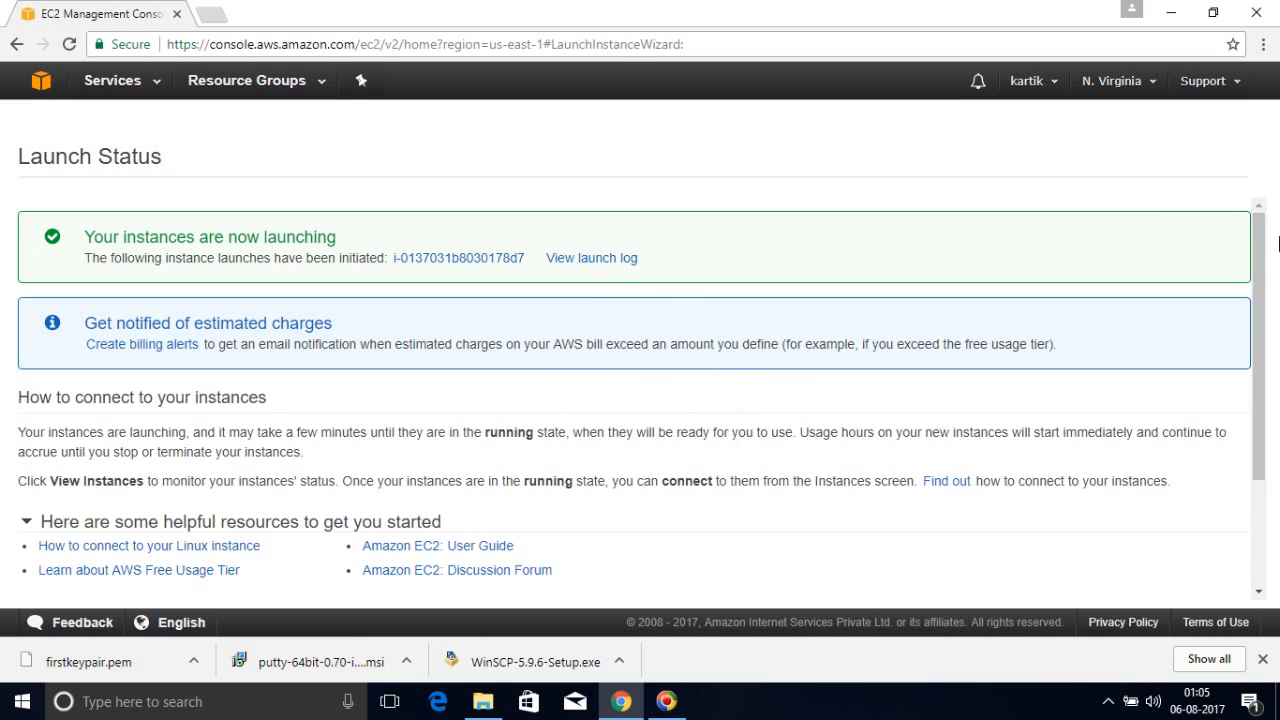
scroll(1252, 372, down, 1)
drag(1252, 372, 1257, 503)
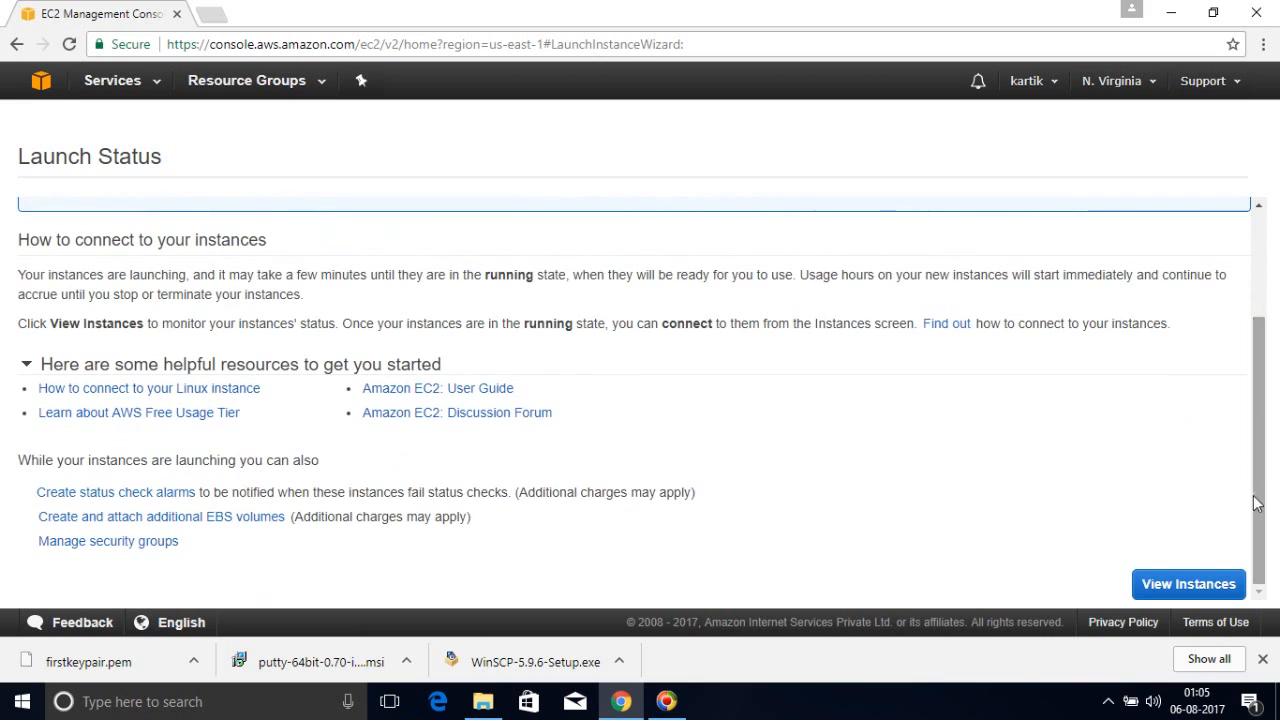
click(1214, 584)
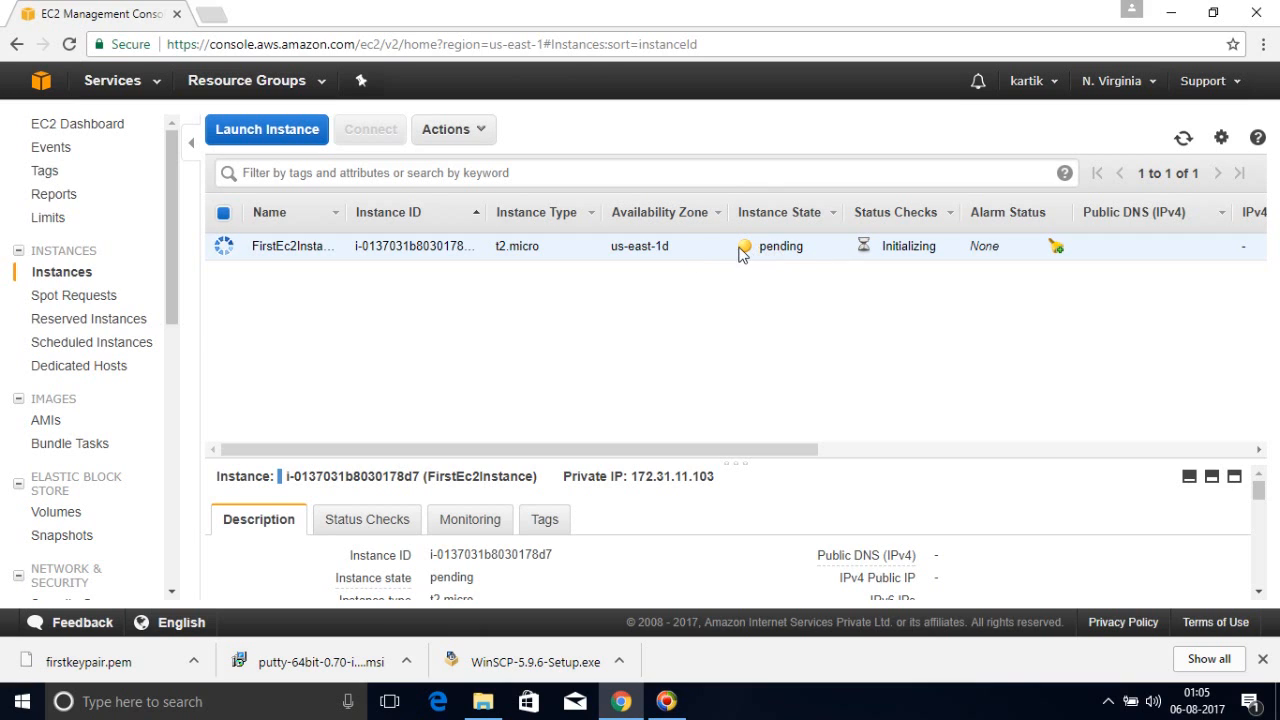
Search the web for "download putty" in a new browser tab
click(211, 14)
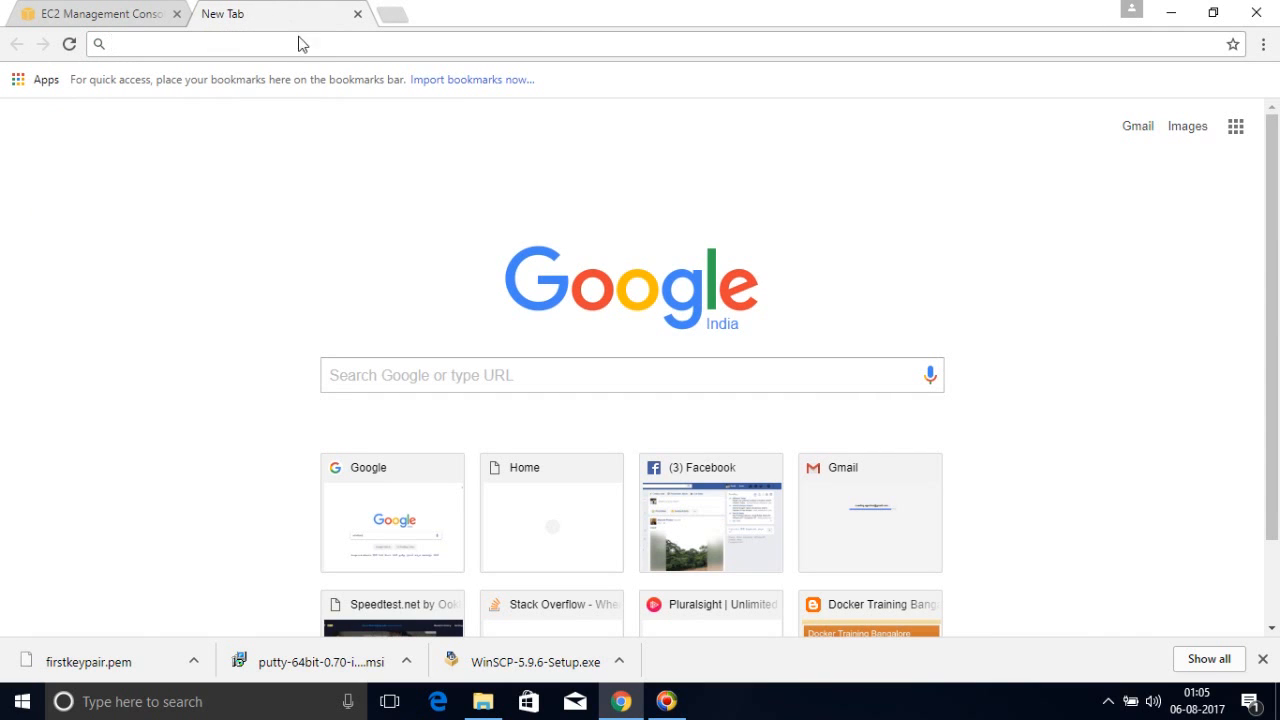
click(452, 388)
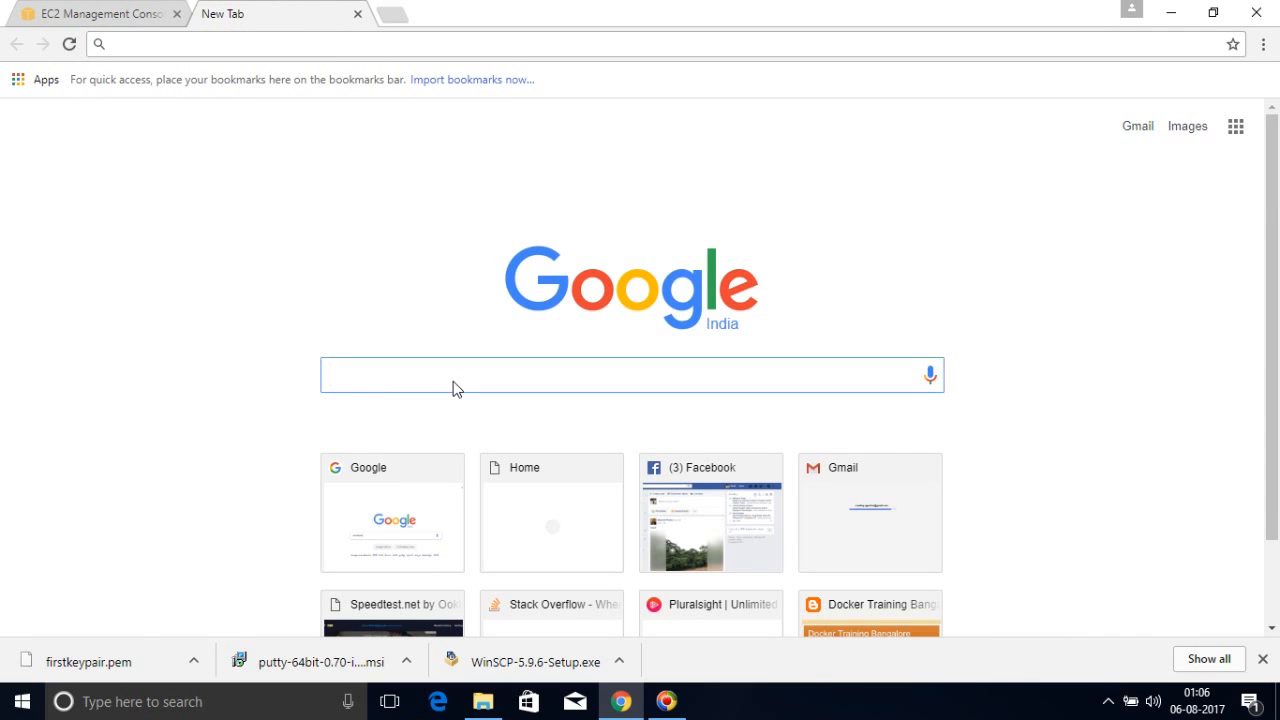
text(don)
key(BackSpace)
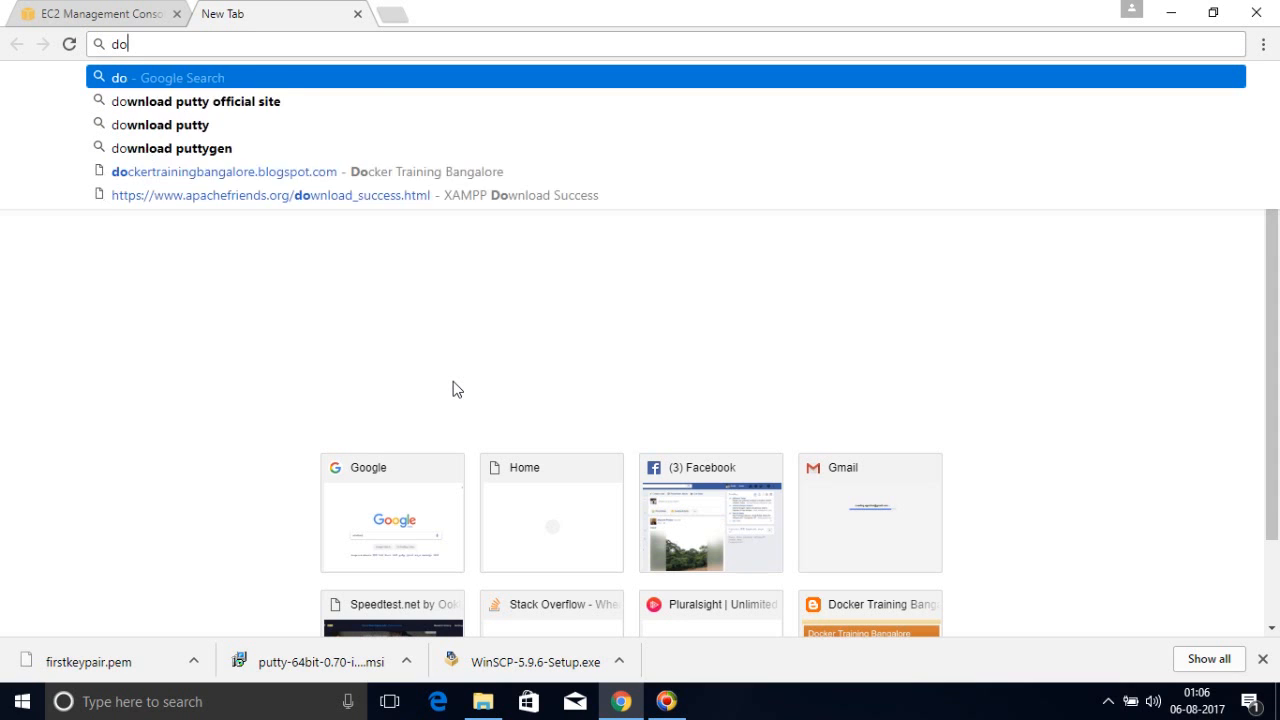
text(wnlo)
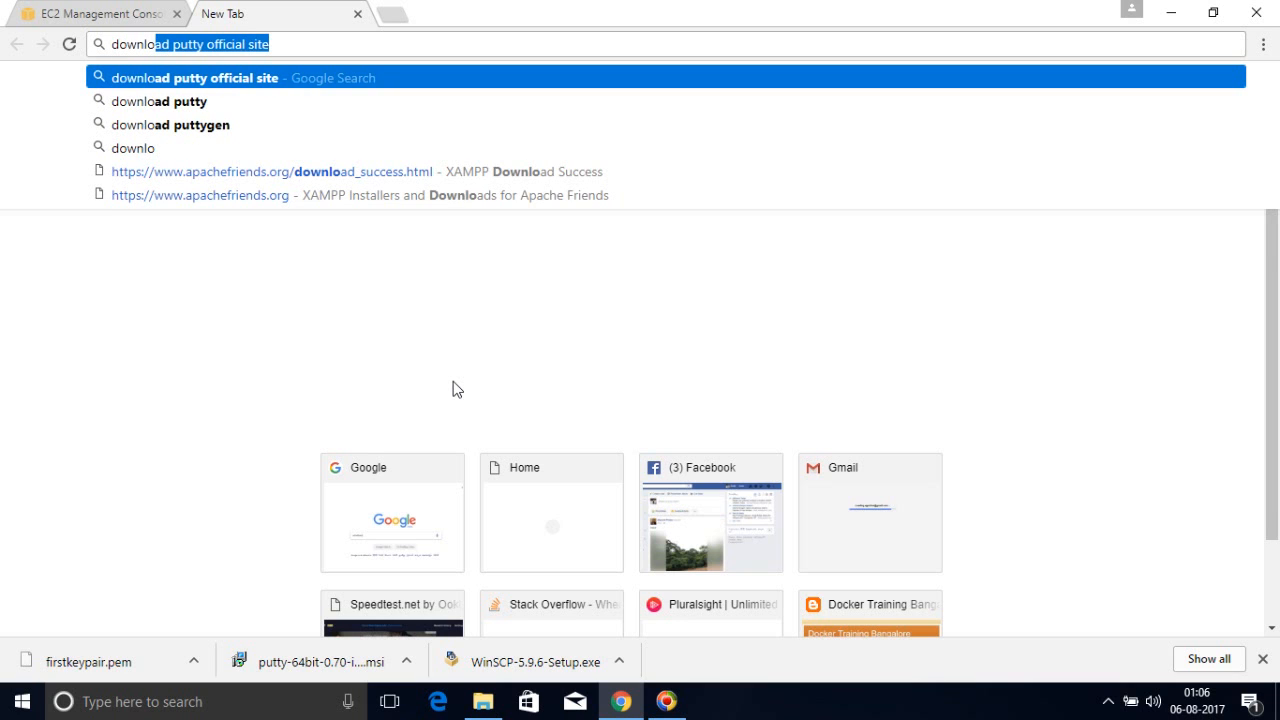
key(Right)
key(BackSpace)
key(BackSpace)
key(BackSpace)
key(BackSpace)
key(BackSpace)
key(BackSpace)
key(BackSpace)
key(BackSpace)
key(BackSpace)
key(BackSpace)
key(BackSpace)
key(BackSpace)
key(BackSpace)
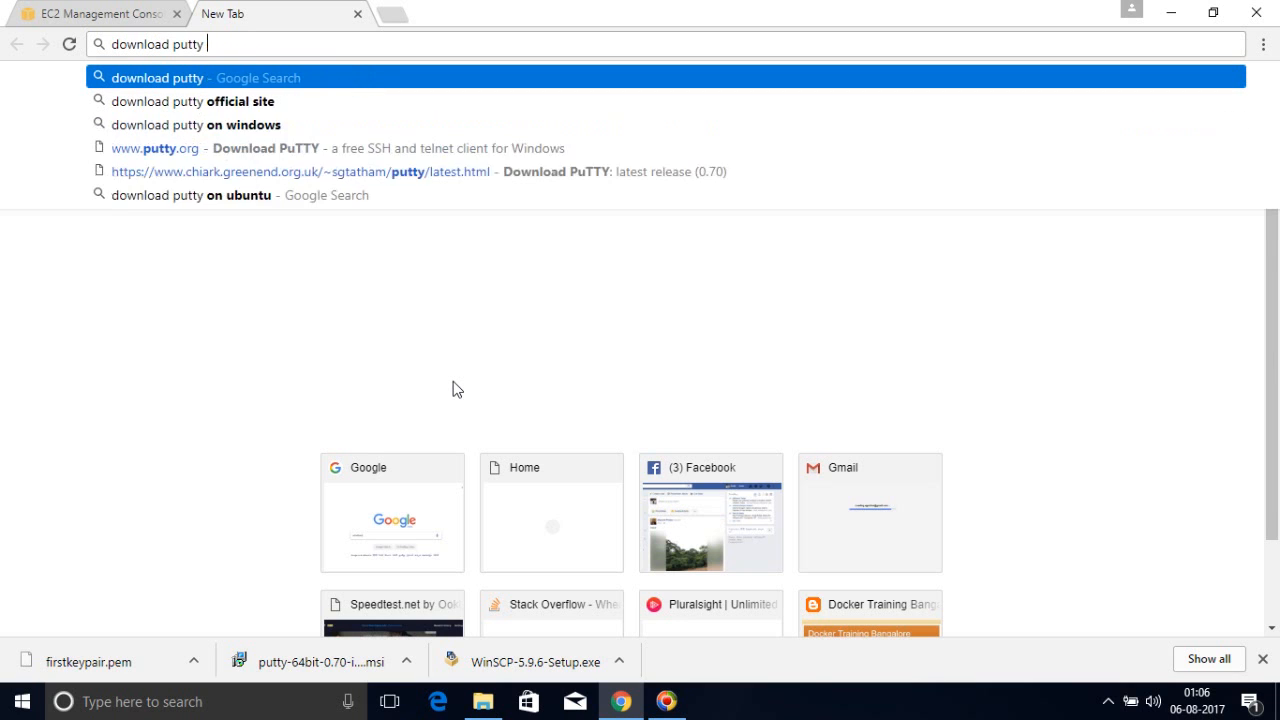
key(Return)
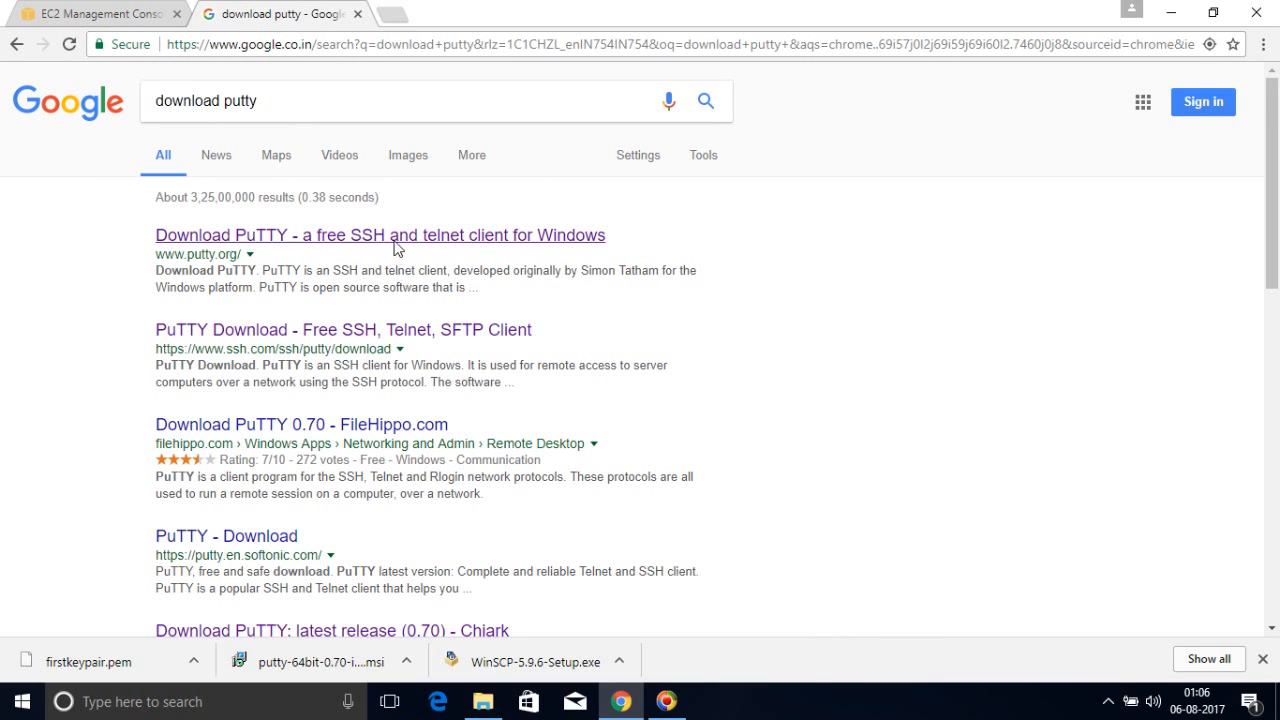
click(394, 240)
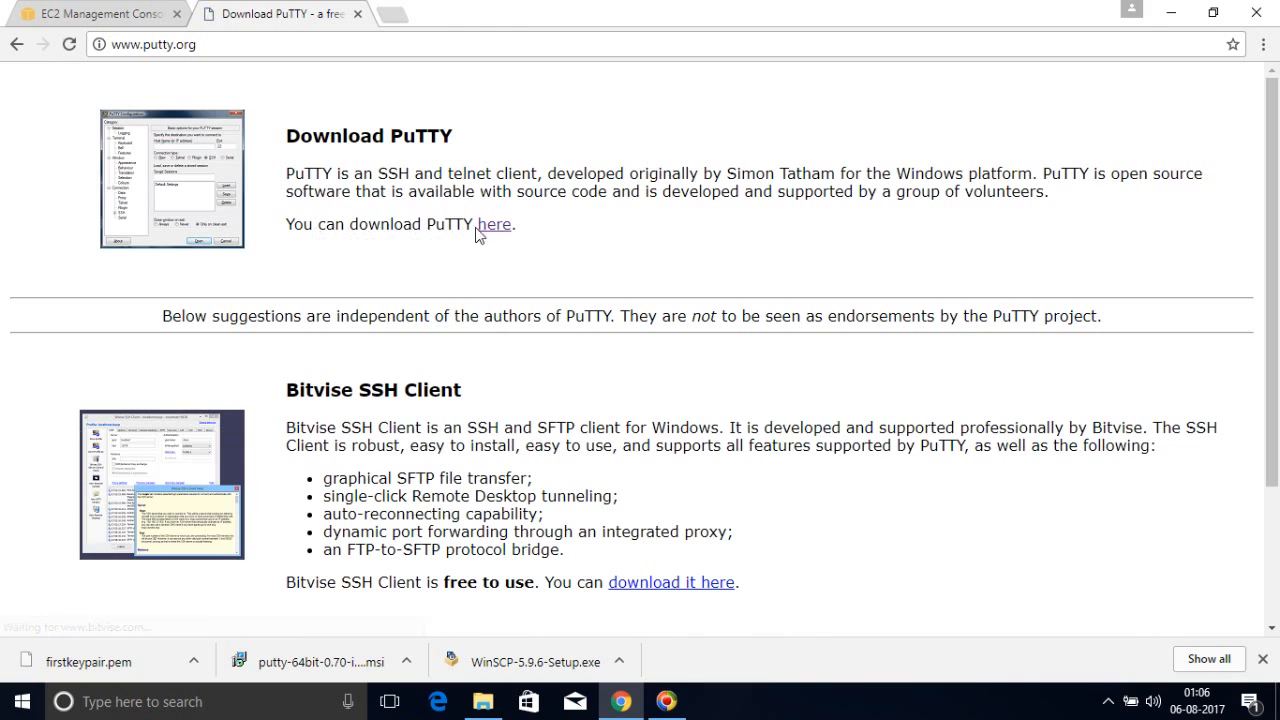
click(496, 226)
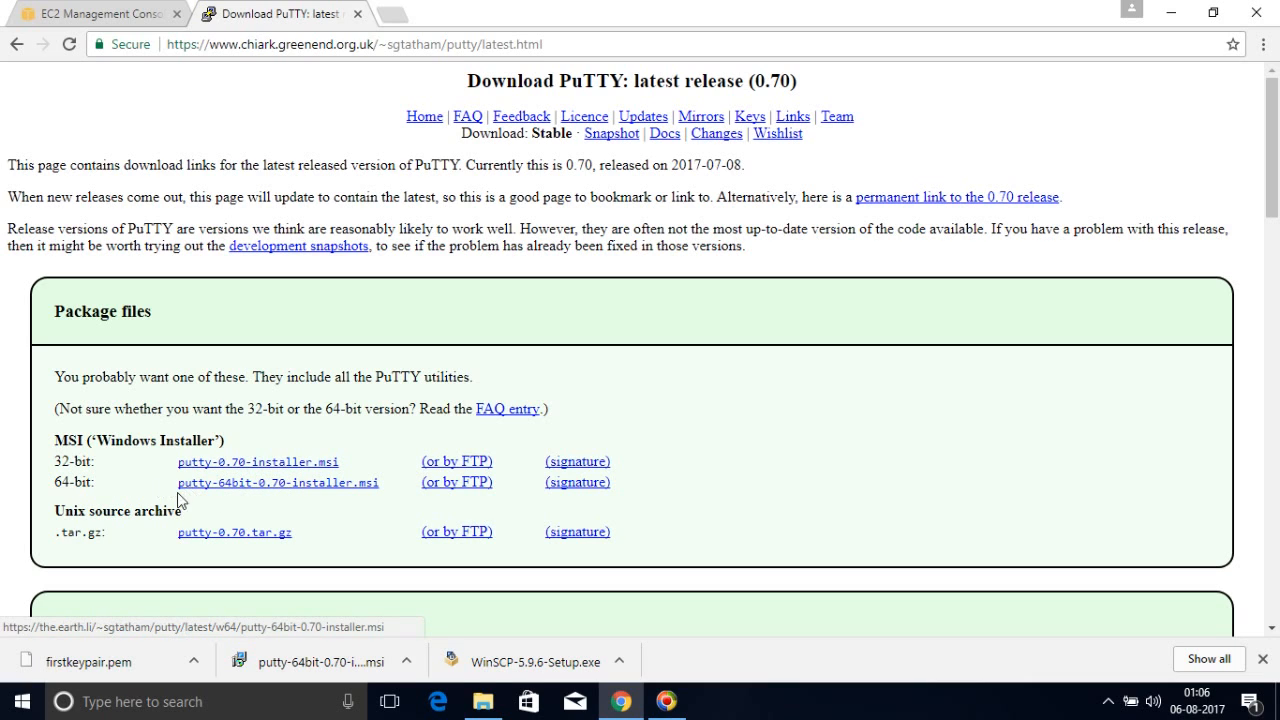
click(276, 483)
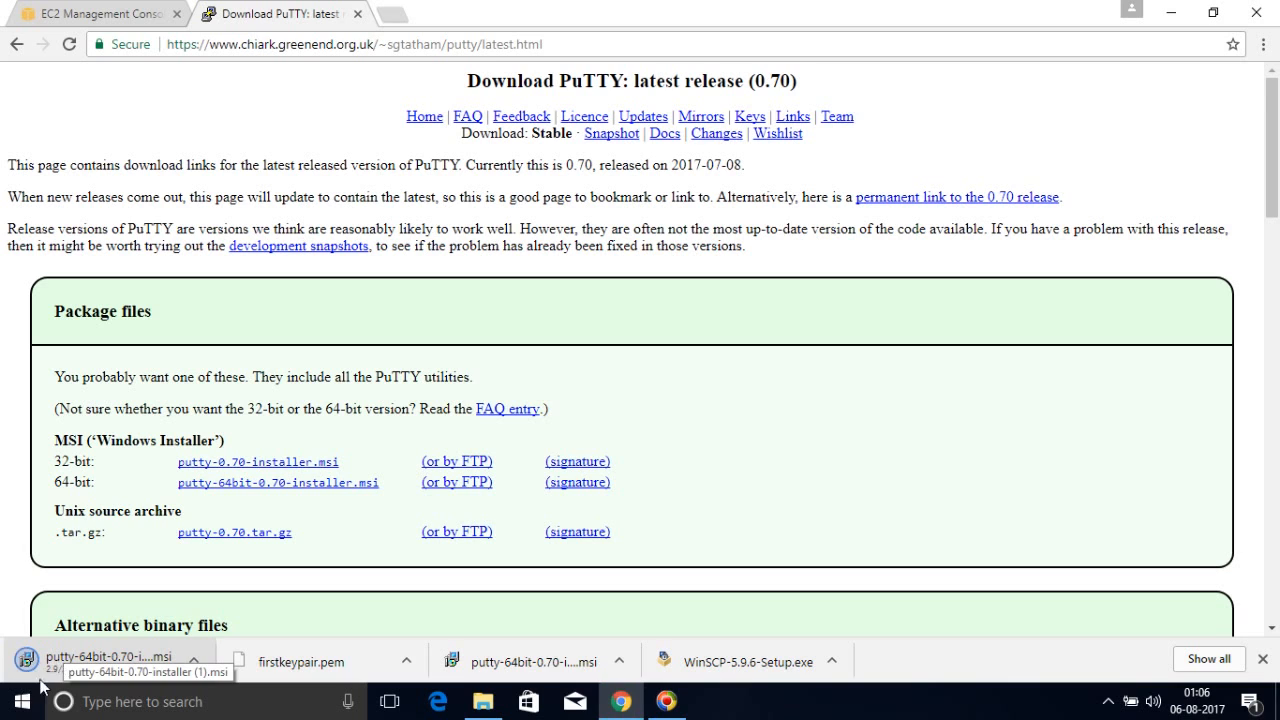
click(17, 47)
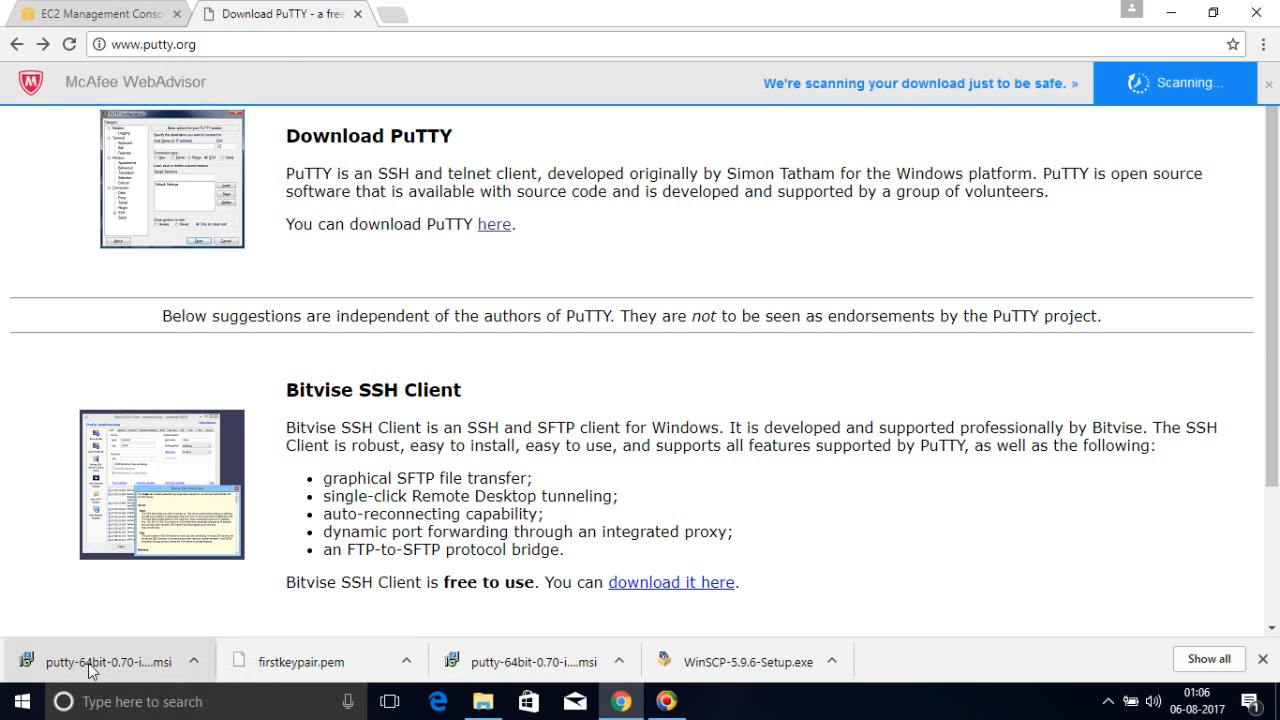
Run the downloaded putty-64bit-0.70-installer (1) from its folder and install PuTTY to C:\Program Files\PuTTY\ with the default features
right_click(88, 663)
click(157, 616)
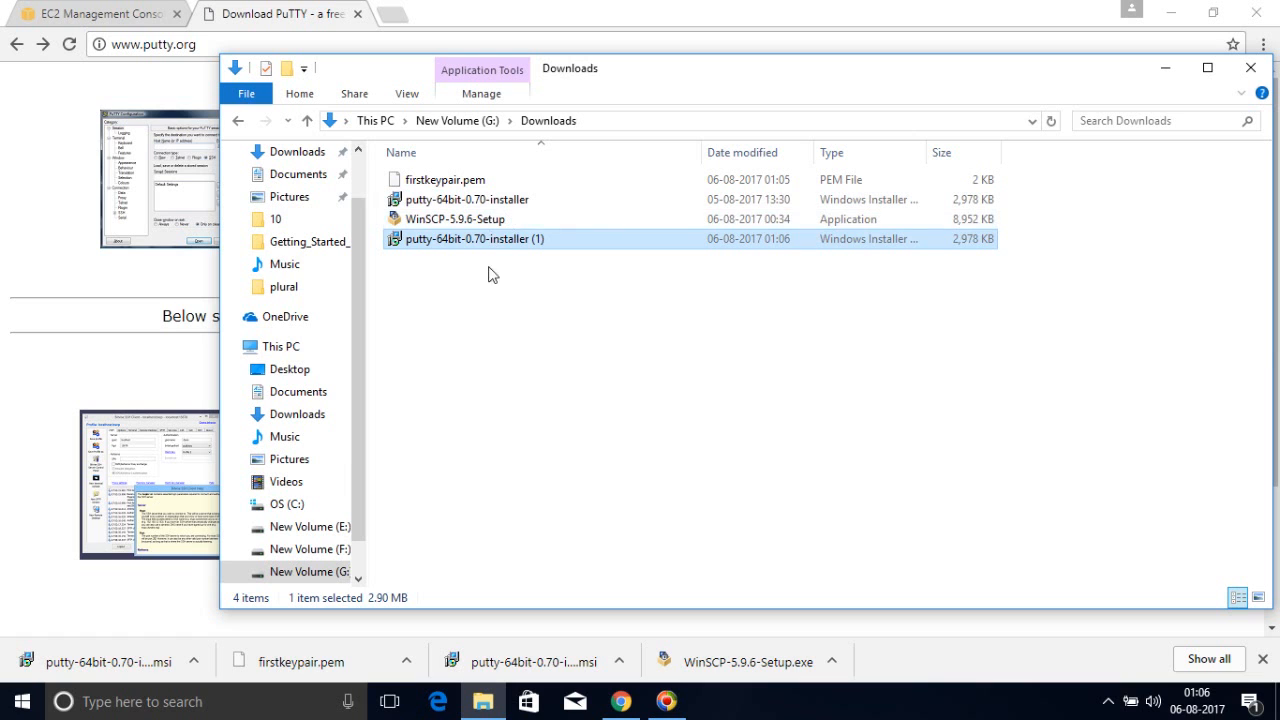
double_click(480, 239)
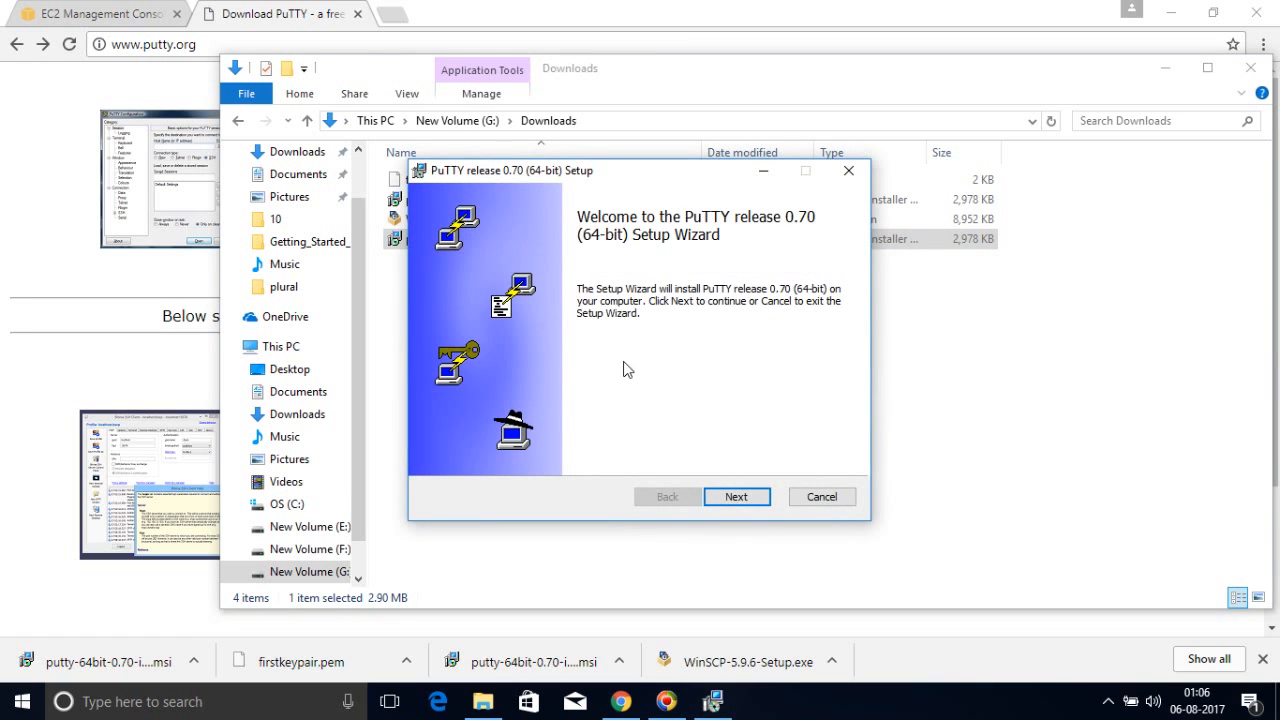
click(752, 508)
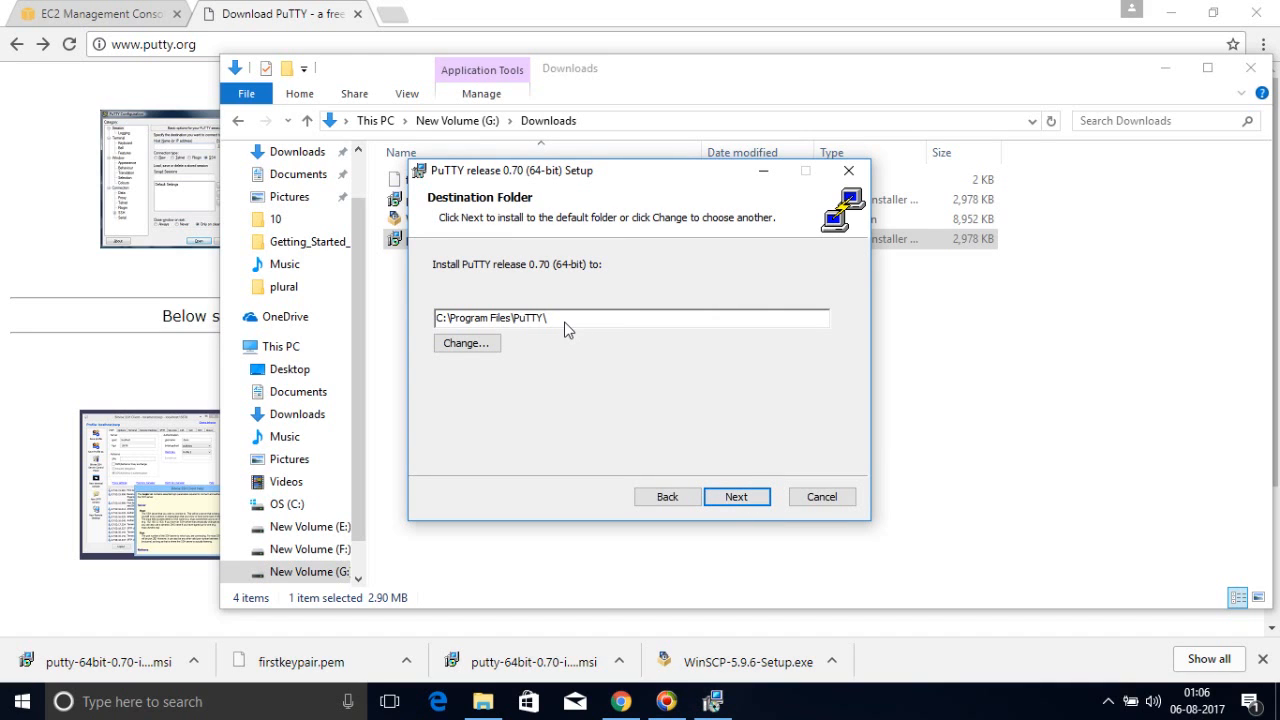
drag(564, 322, 354, 302)
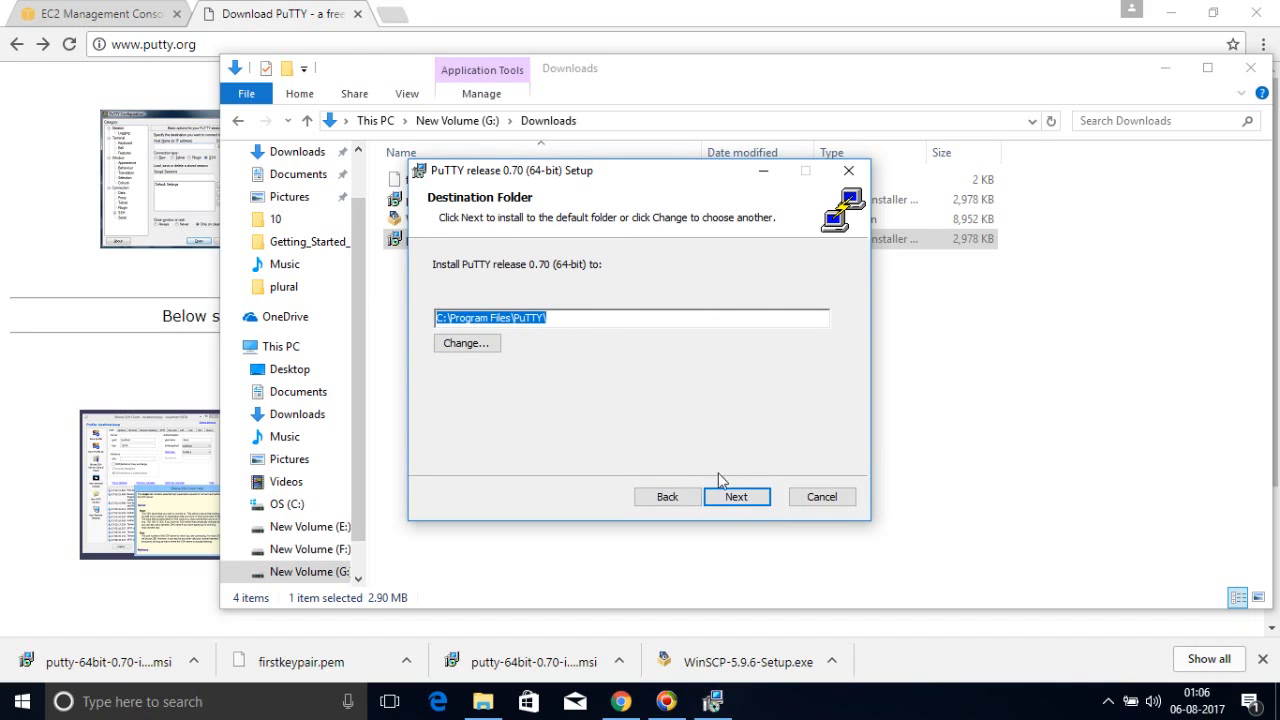
click(740, 500)
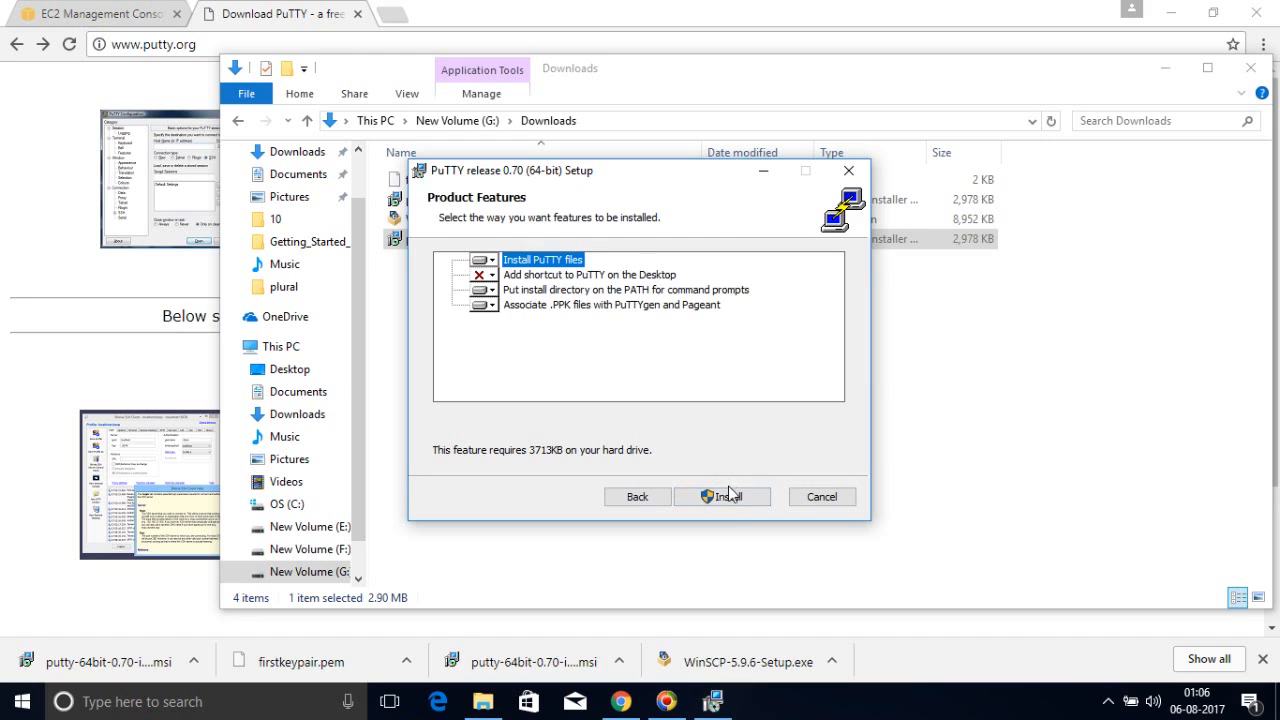
click(731, 502)
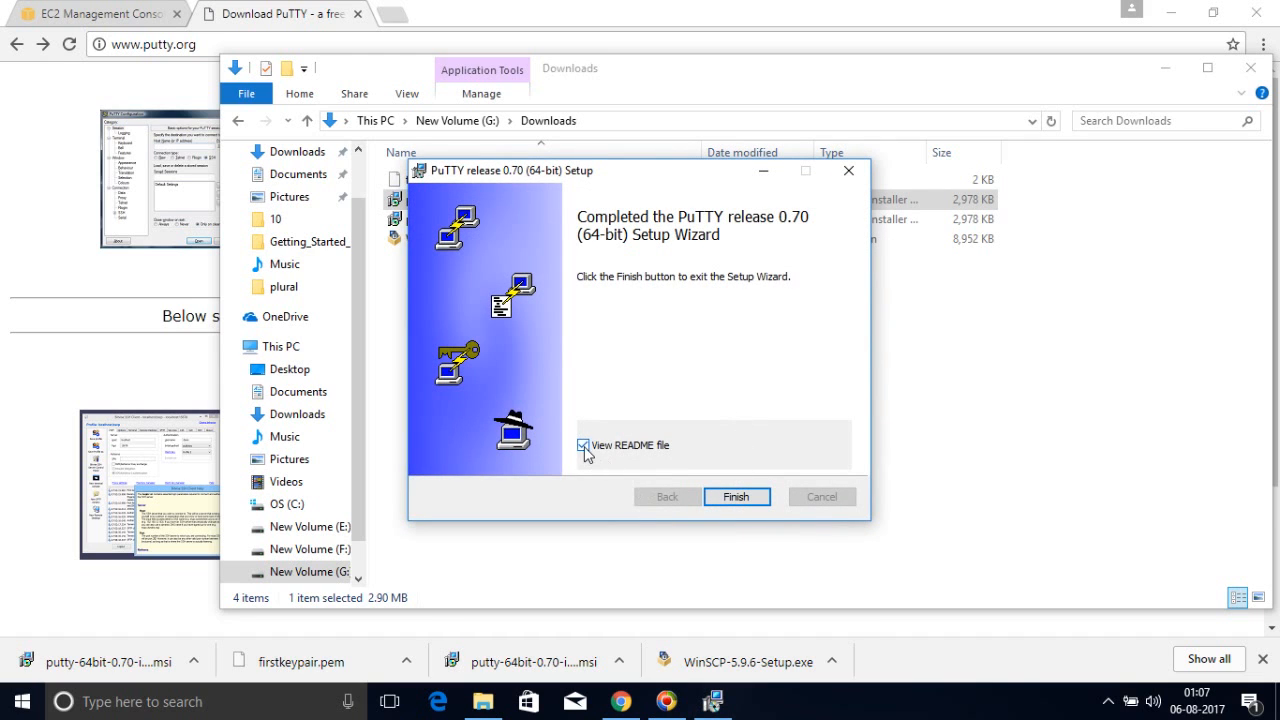
click(736, 497)
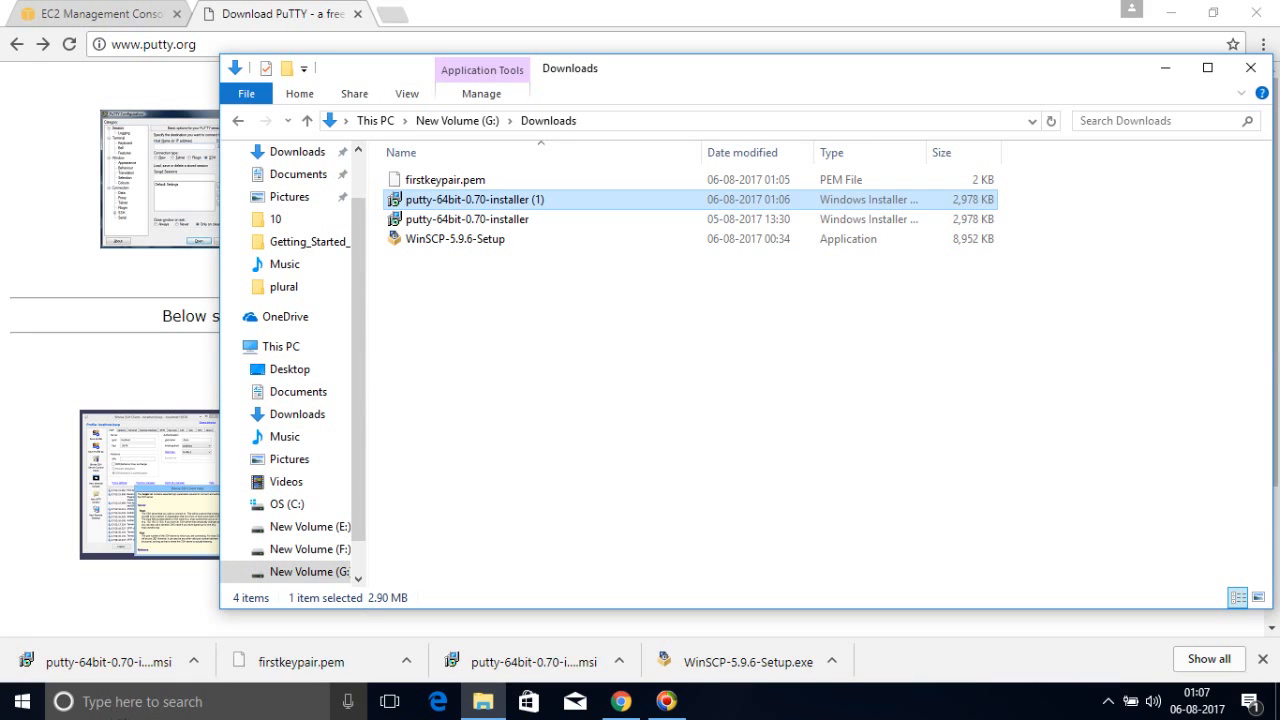
click(55, 170)
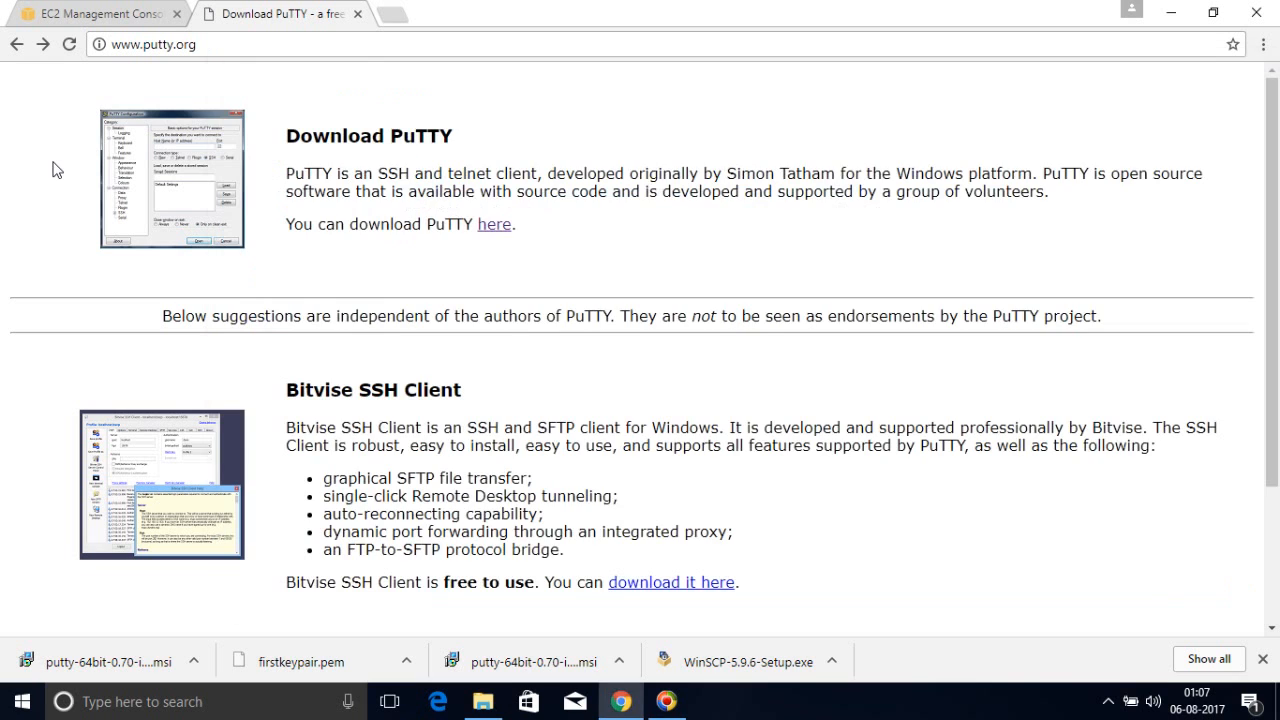
Search the web for "winscp download"
click(275, 47)
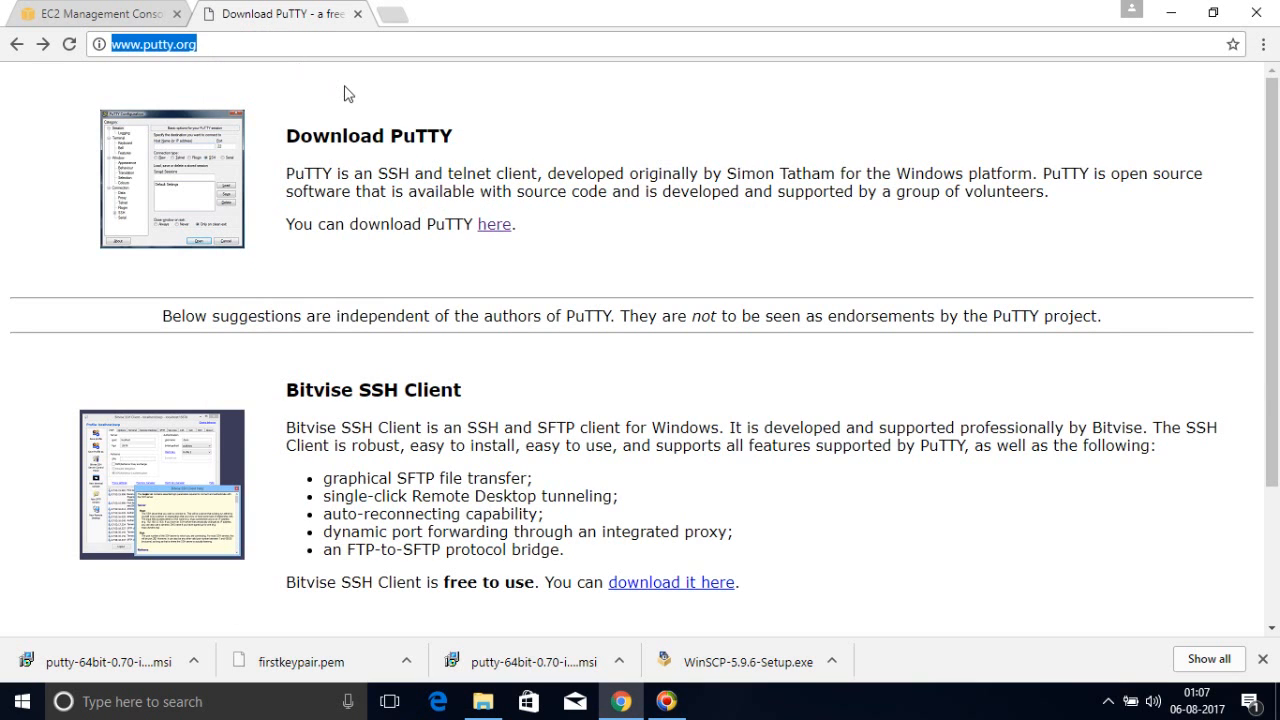
text(windsc)
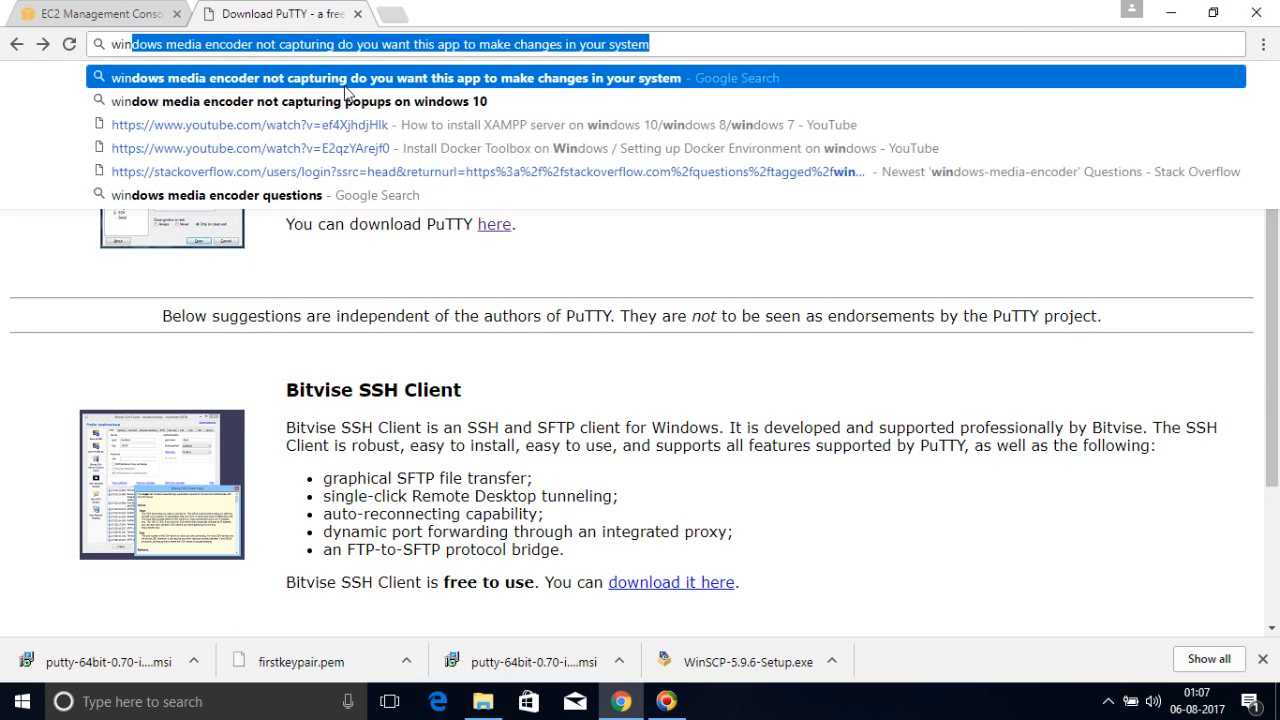
key(BackSpace)
key(BackSpace)
key(BackSpace)
text(sc)
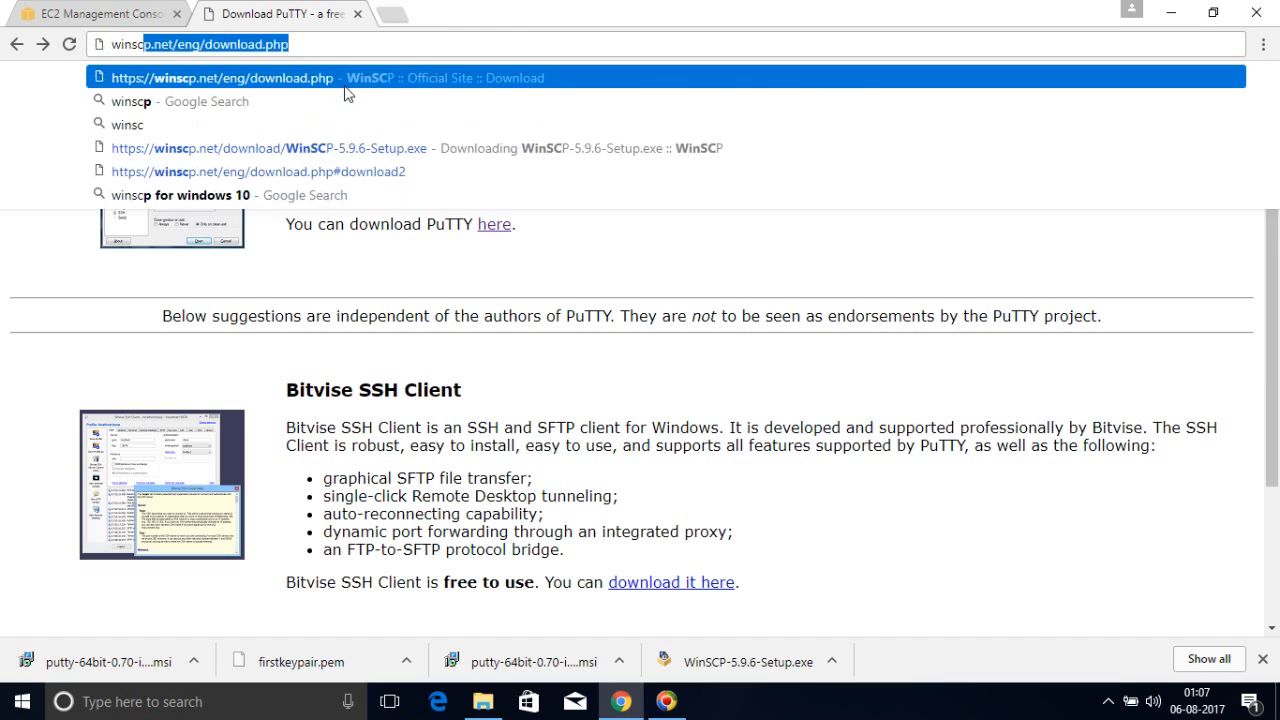
text(p sdo)
key(BackSpace)
key(BackSpace)
key(BackSpace)
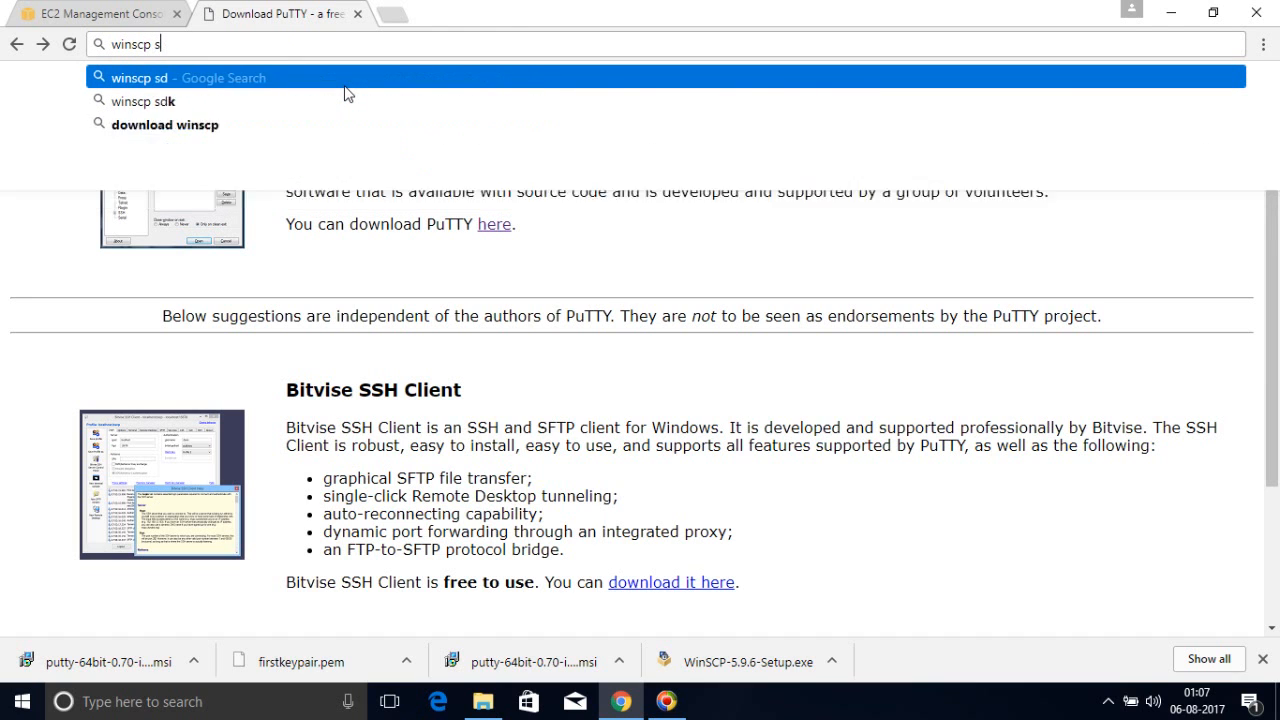
text(downlo)
key(BackSpace)
key(BackSpace)
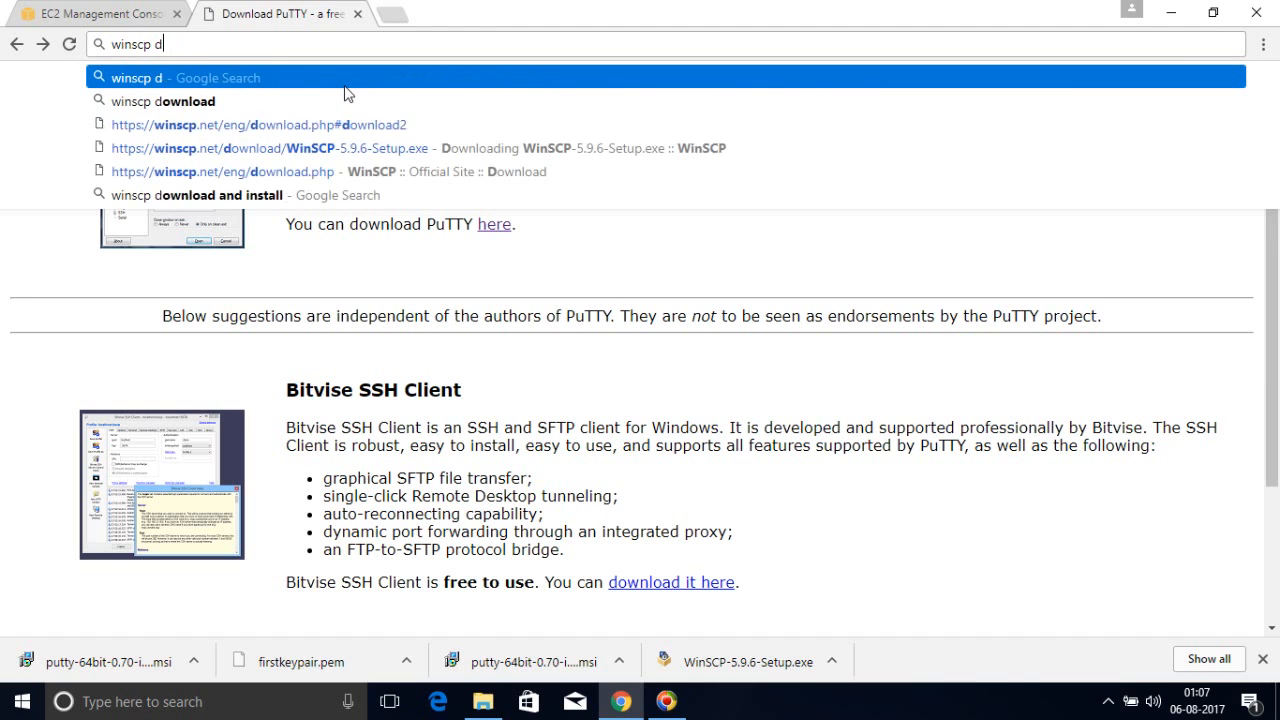
text(ownload)
key(Return)
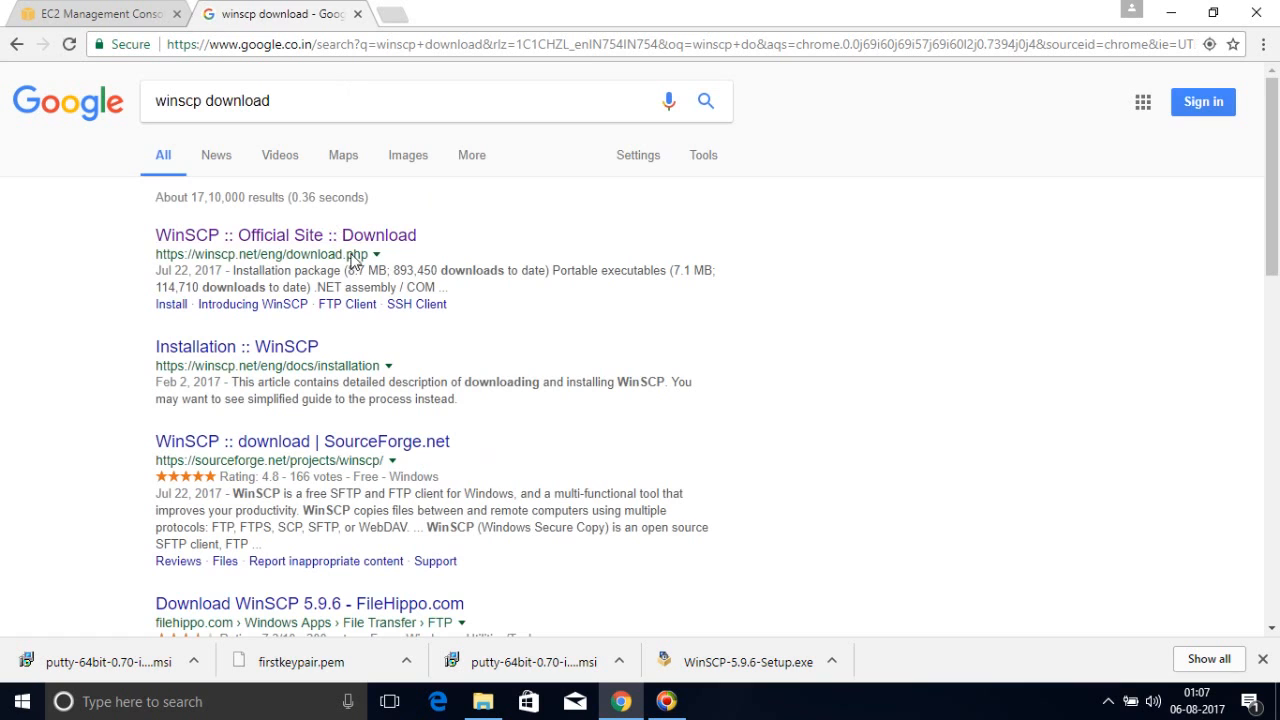
Download the WinSCP 5.9.6 installation package from the official WinSCP download page and show the file in its folder
click(391, 245)
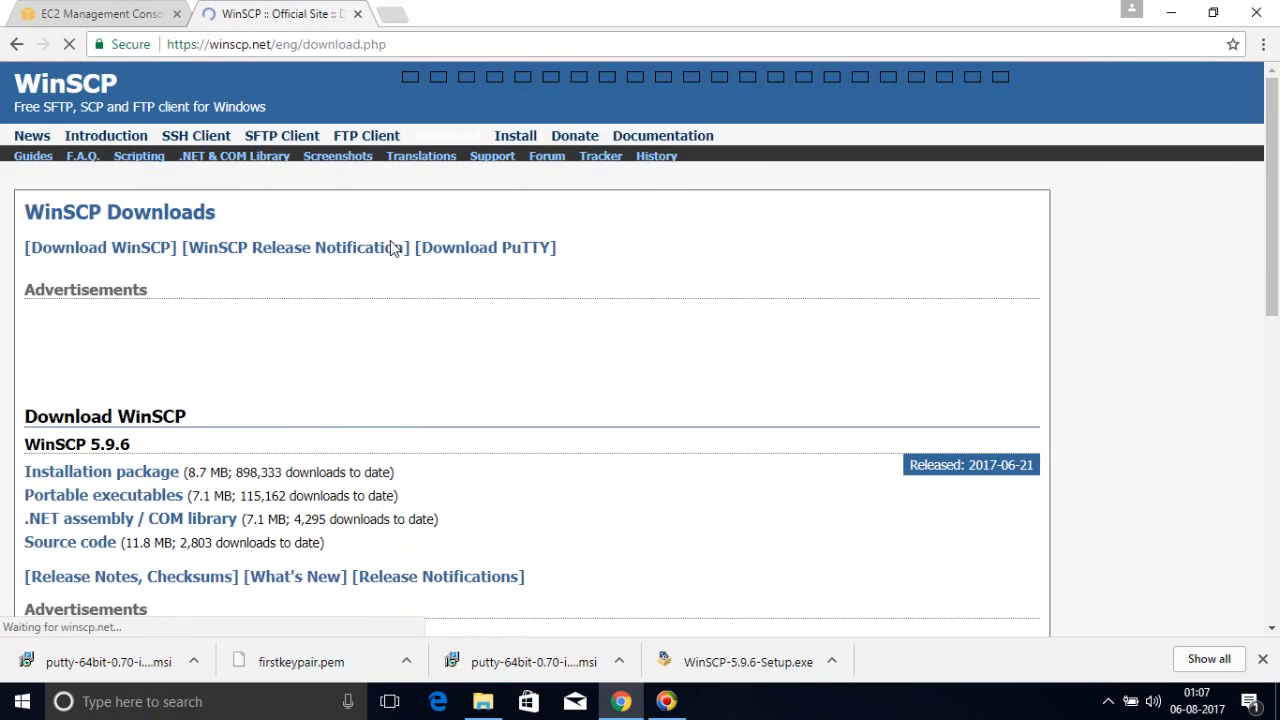
click(90, 472)
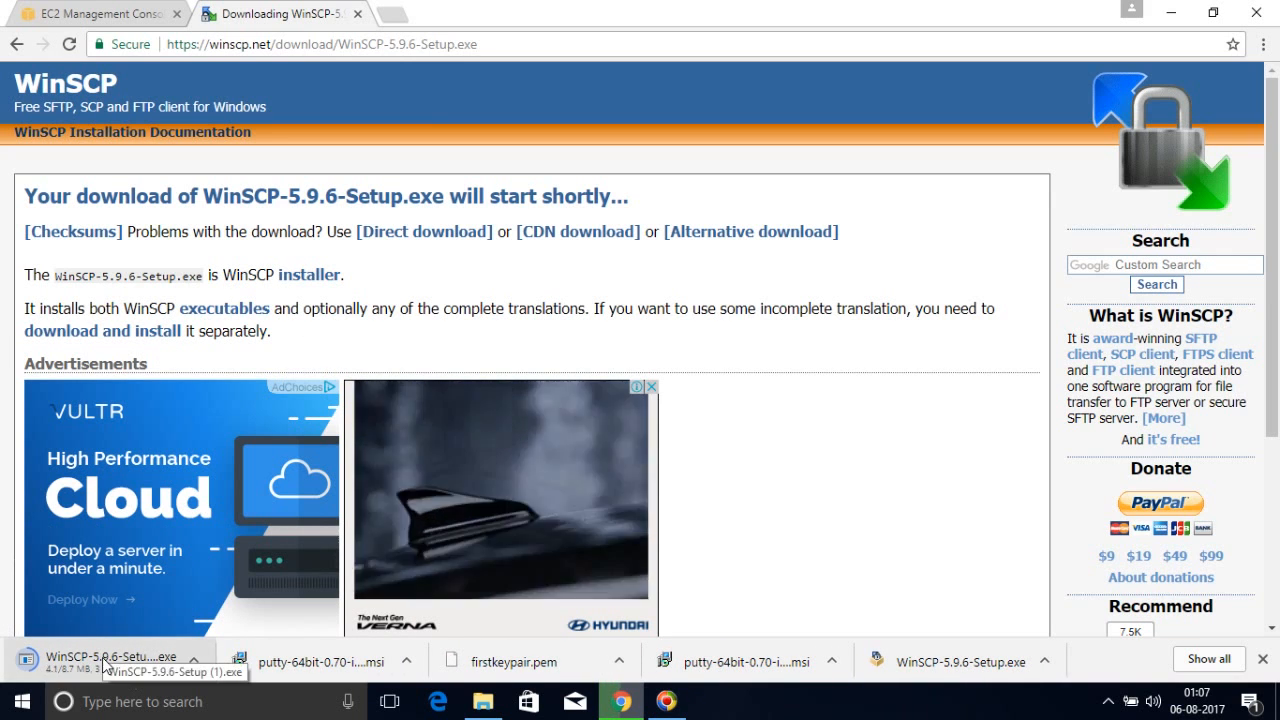
right_click(104, 656)
click(176, 609)
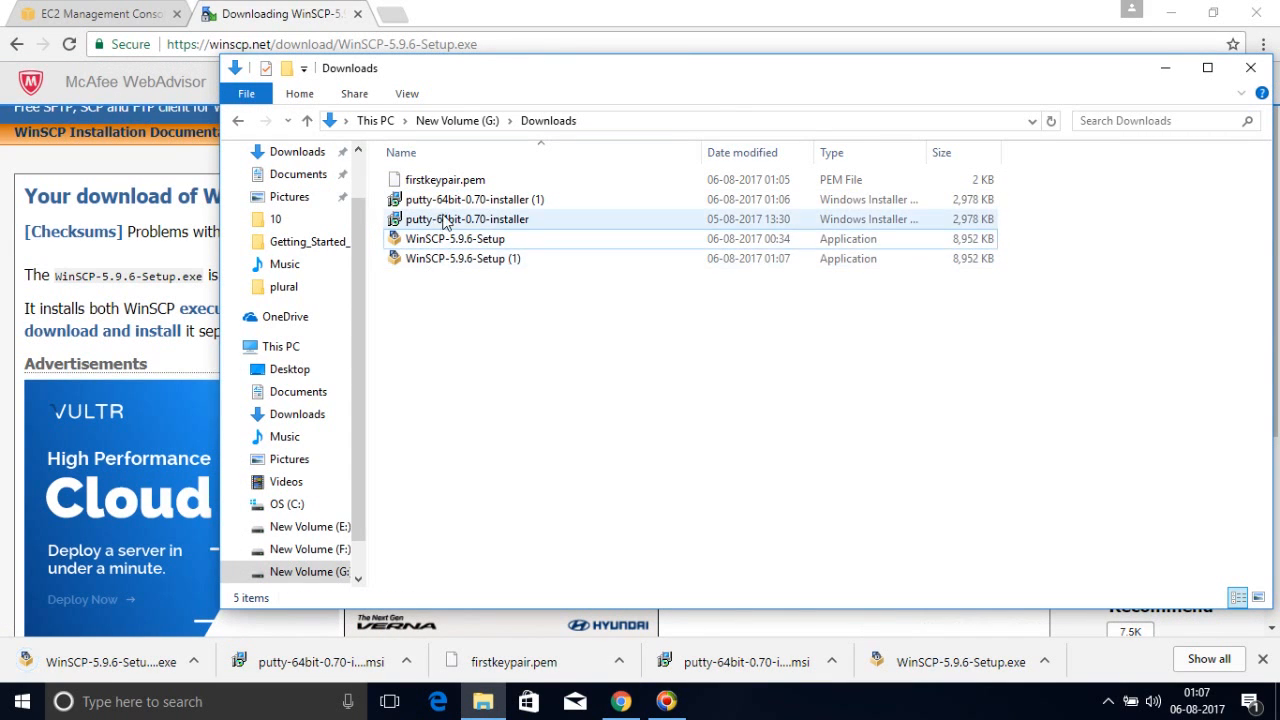
Run WinSCP-5.9.6-Setup, install WinSCP as a typical installation with the Commander interface, and close the After Installation web page
click(500, 199)
click(490, 258)
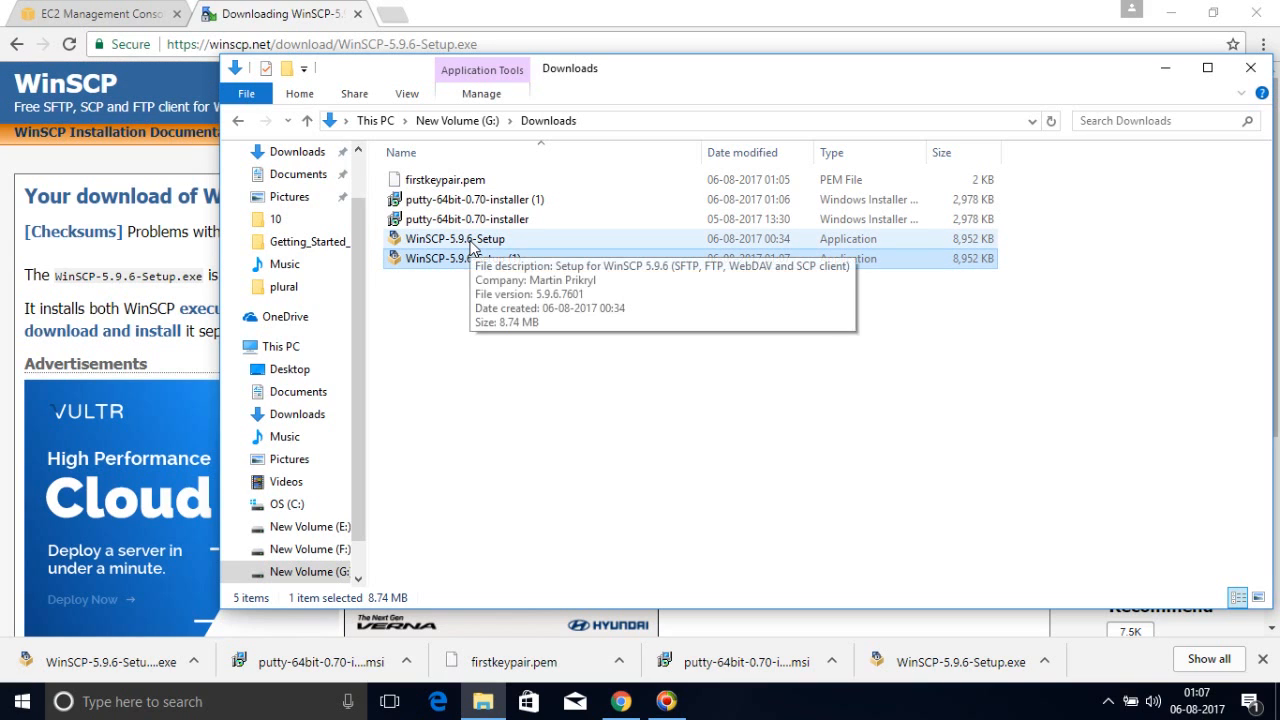
click(471, 244)
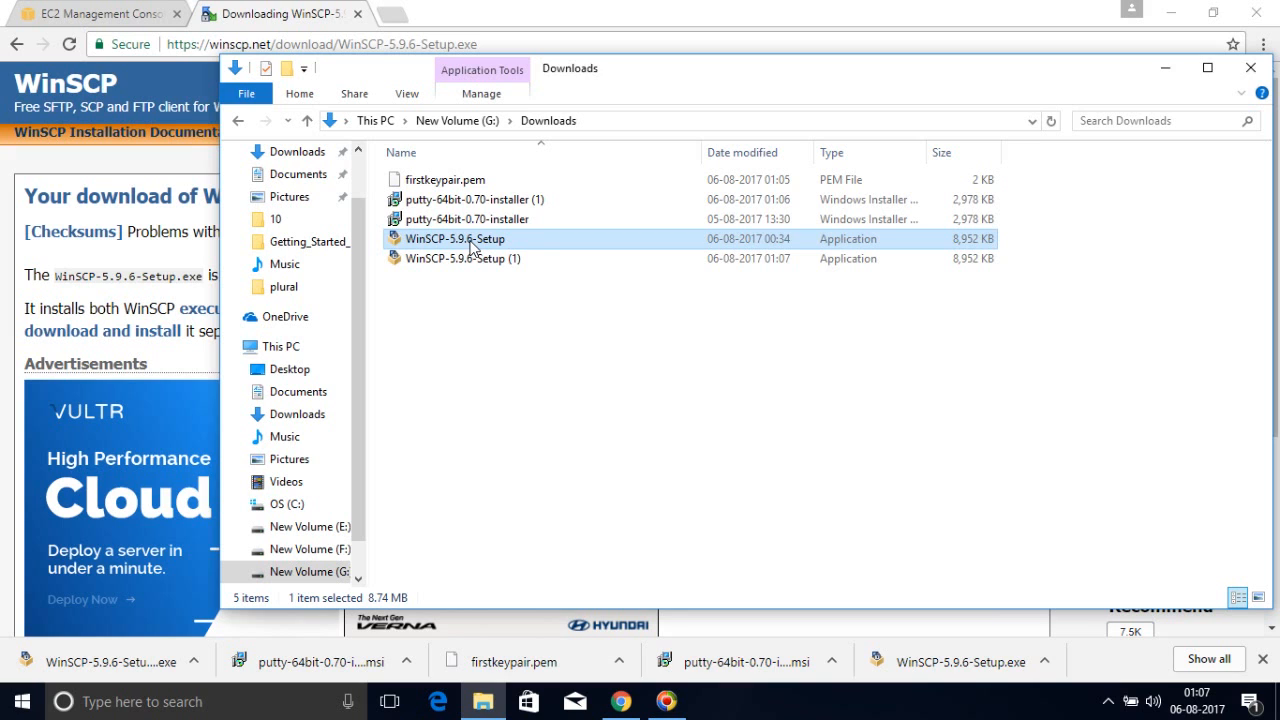
double_click(474, 248)
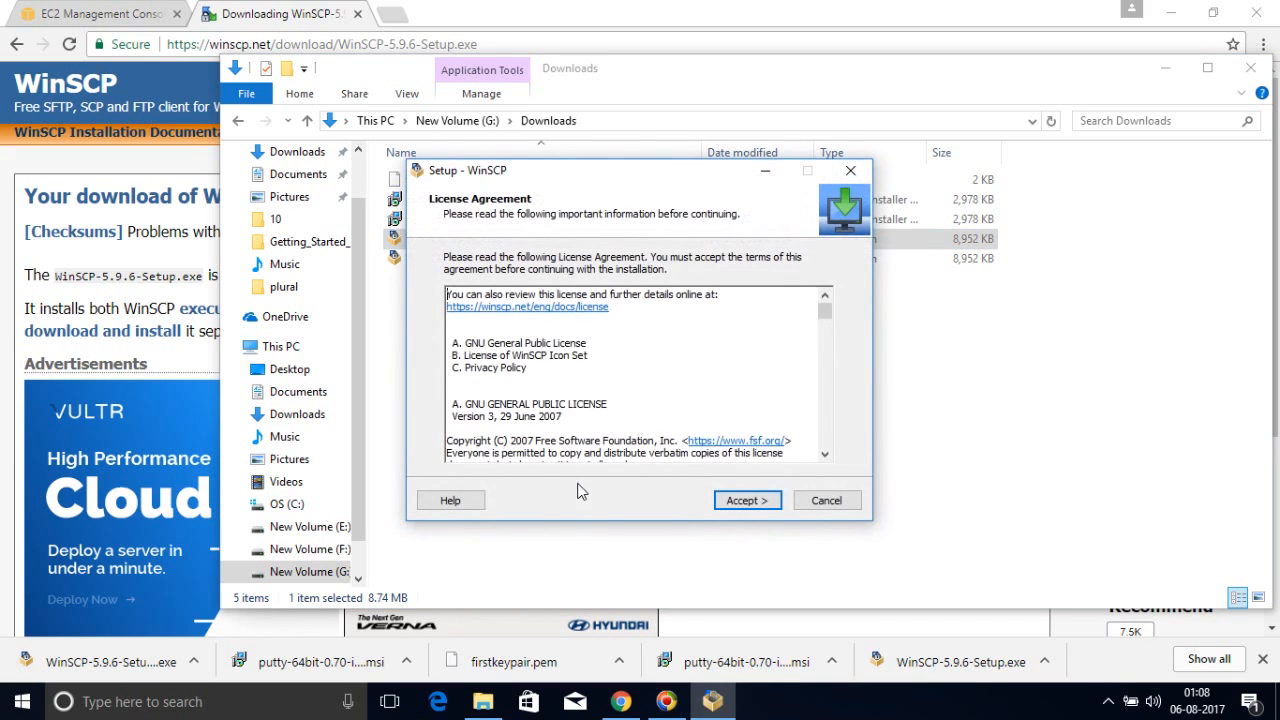
click(762, 505)
click(756, 509)
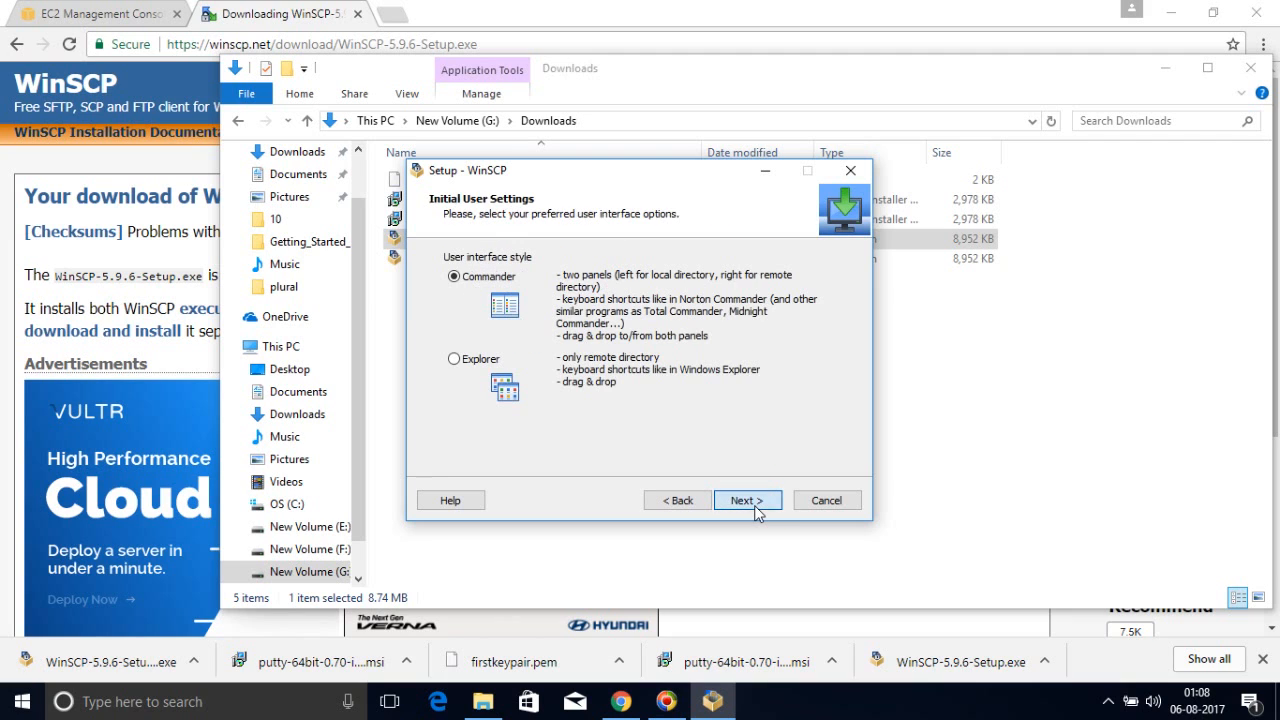
click(756, 506)
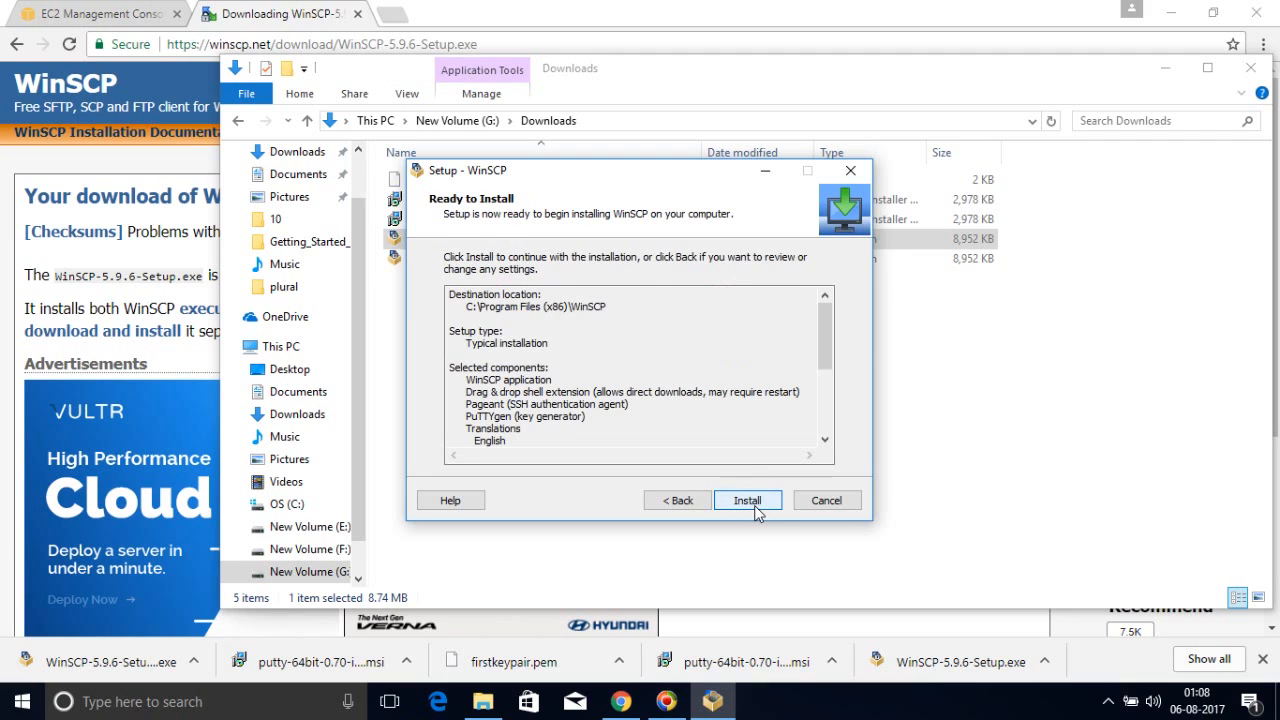
click(747, 501)
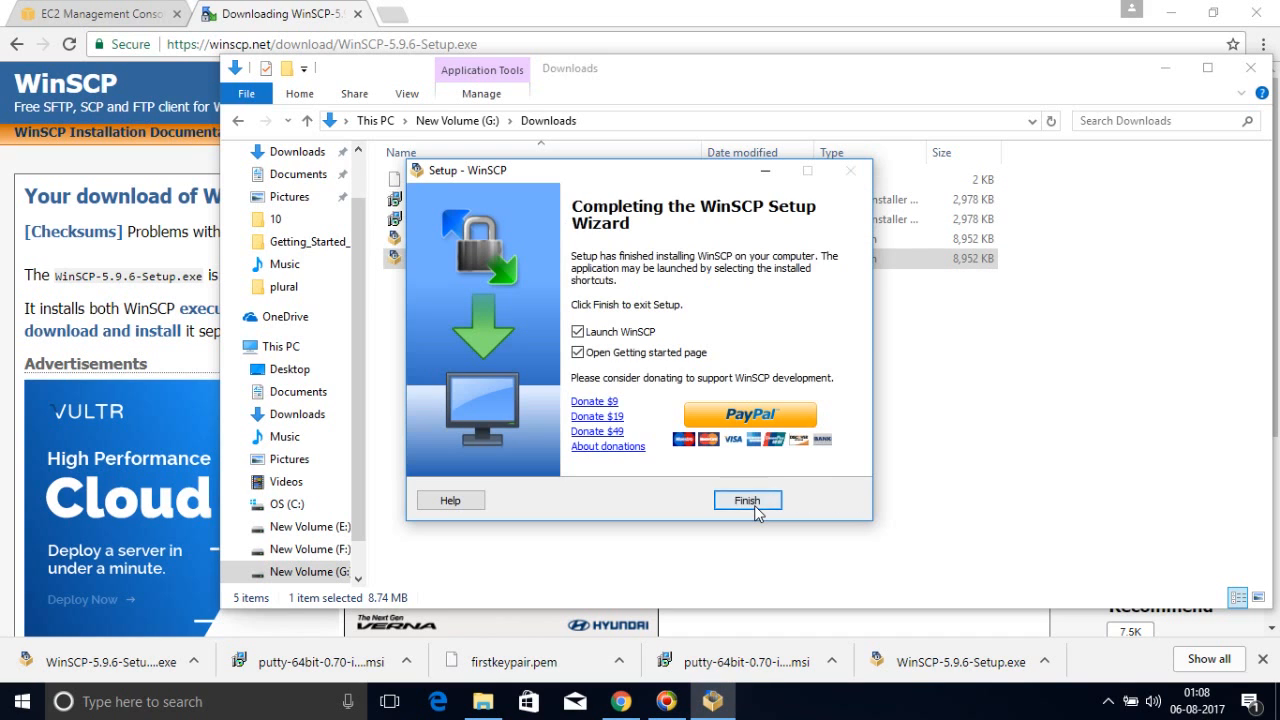
click(747, 501)
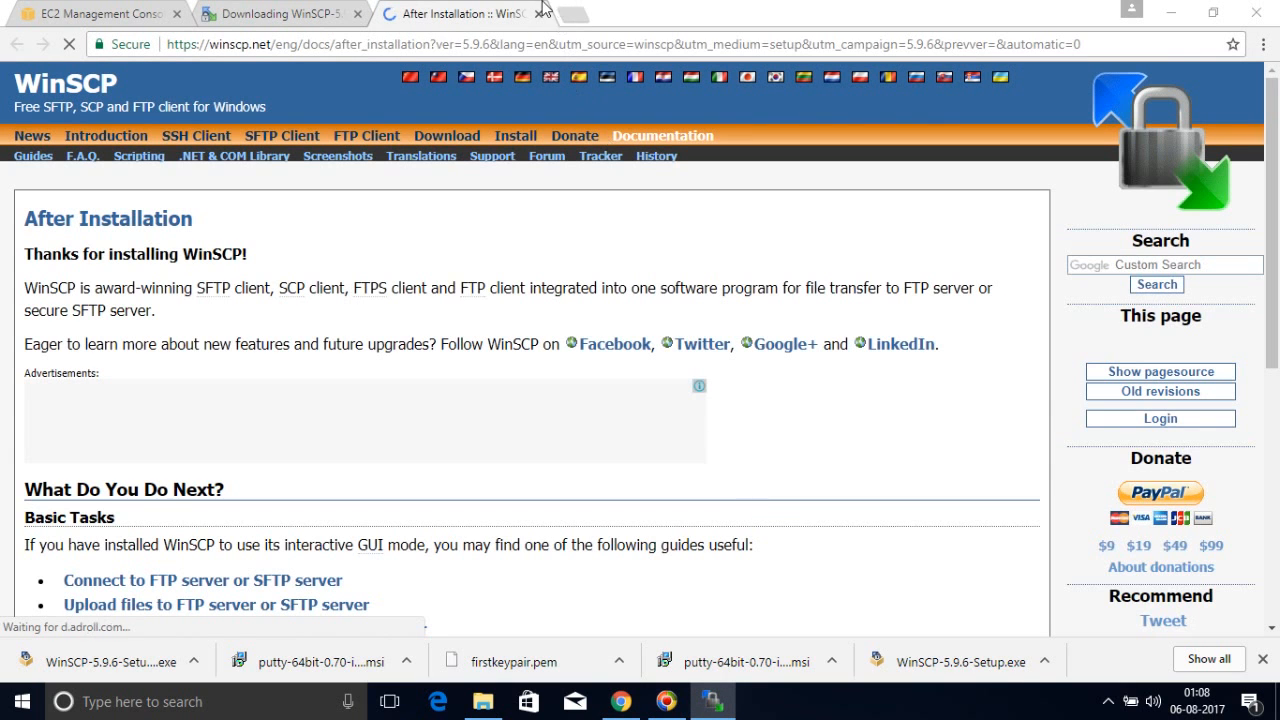
click(537, 14)
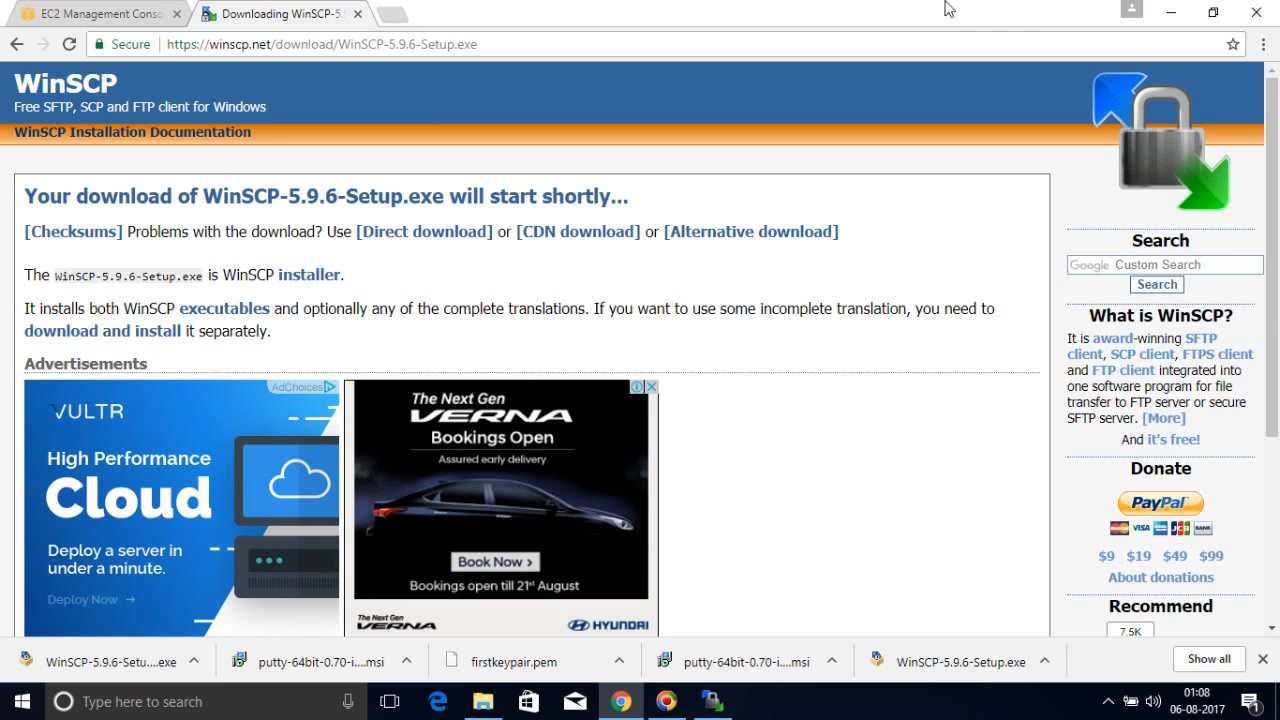
click(1170, 12)
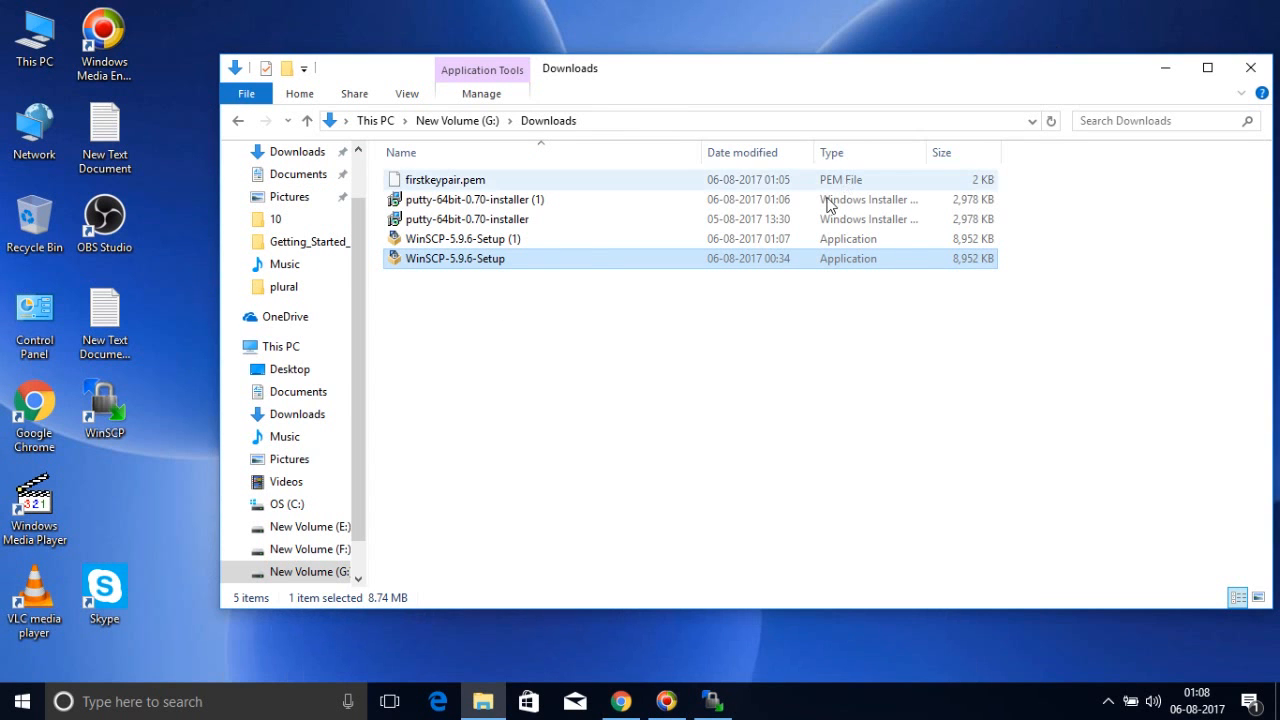
Return to the EC2 instances page, enlarge the details pane of FirstEc2Instance and select its public DNS (IPv4) address
click(622, 702)
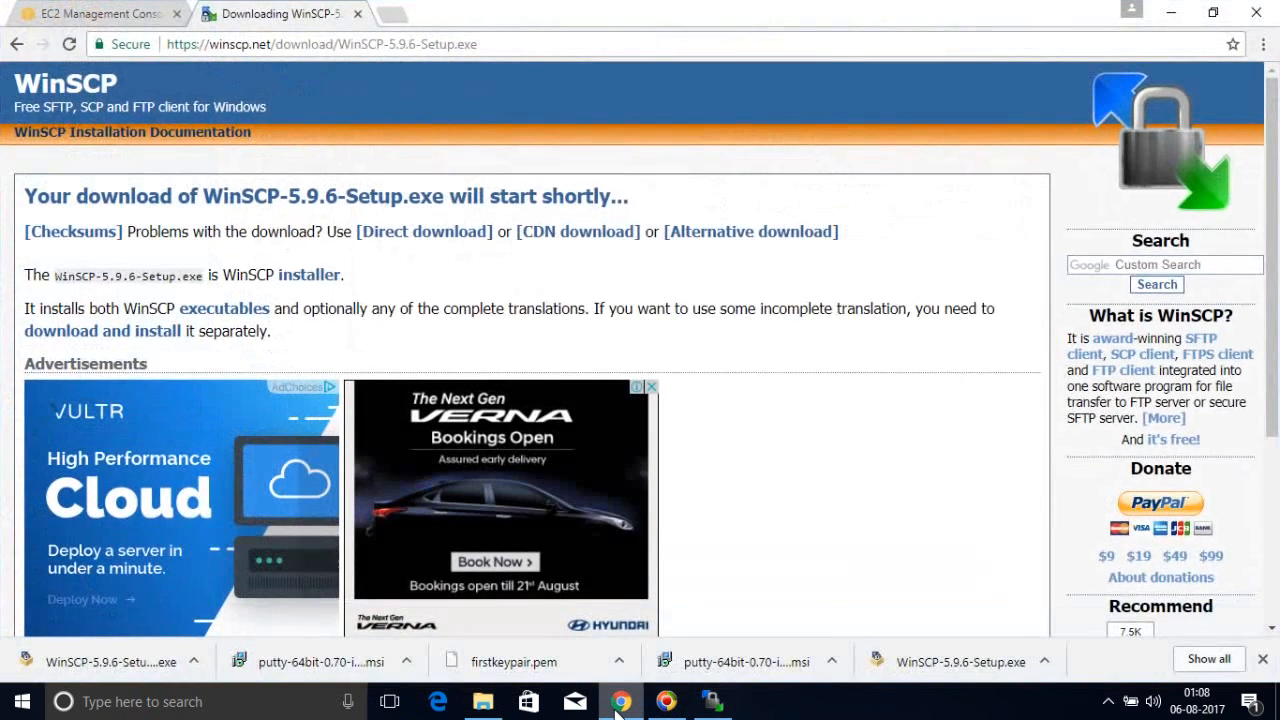
click(45, 10)
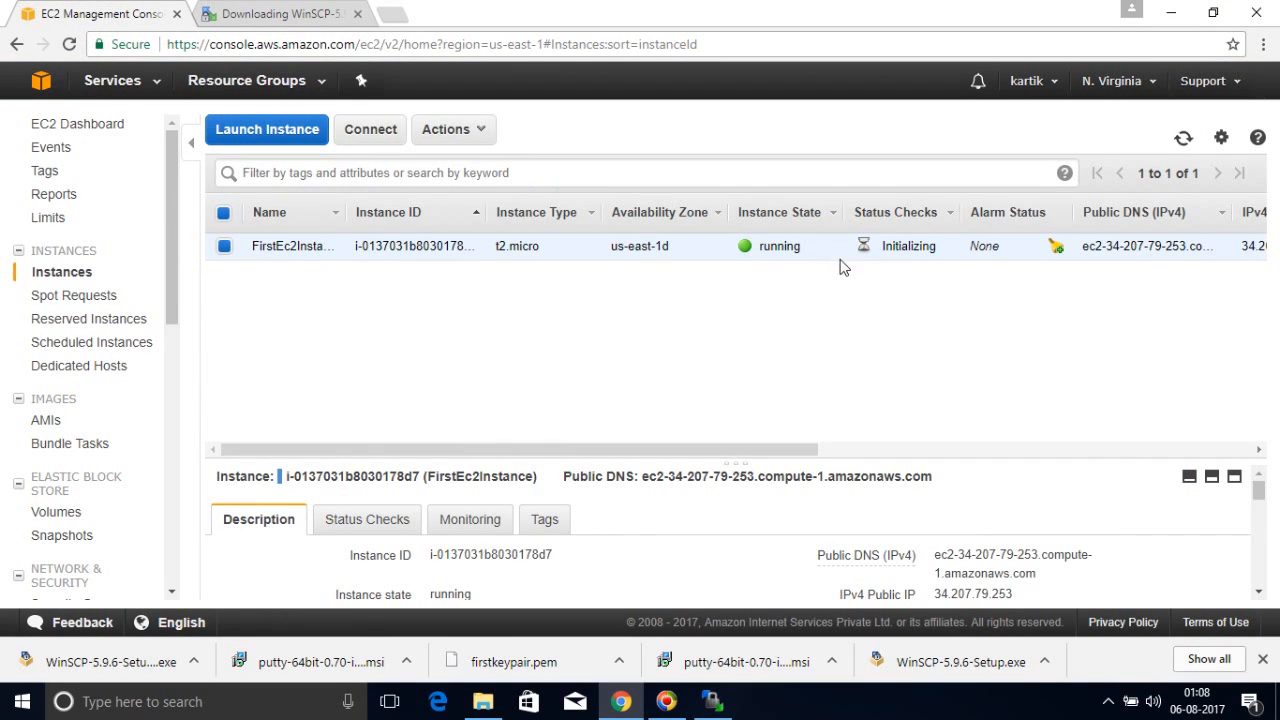
drag(820, 246, 762, 246)
drag(1050, 470, 1034, 323)
drag(1036, 426, 930, 406)
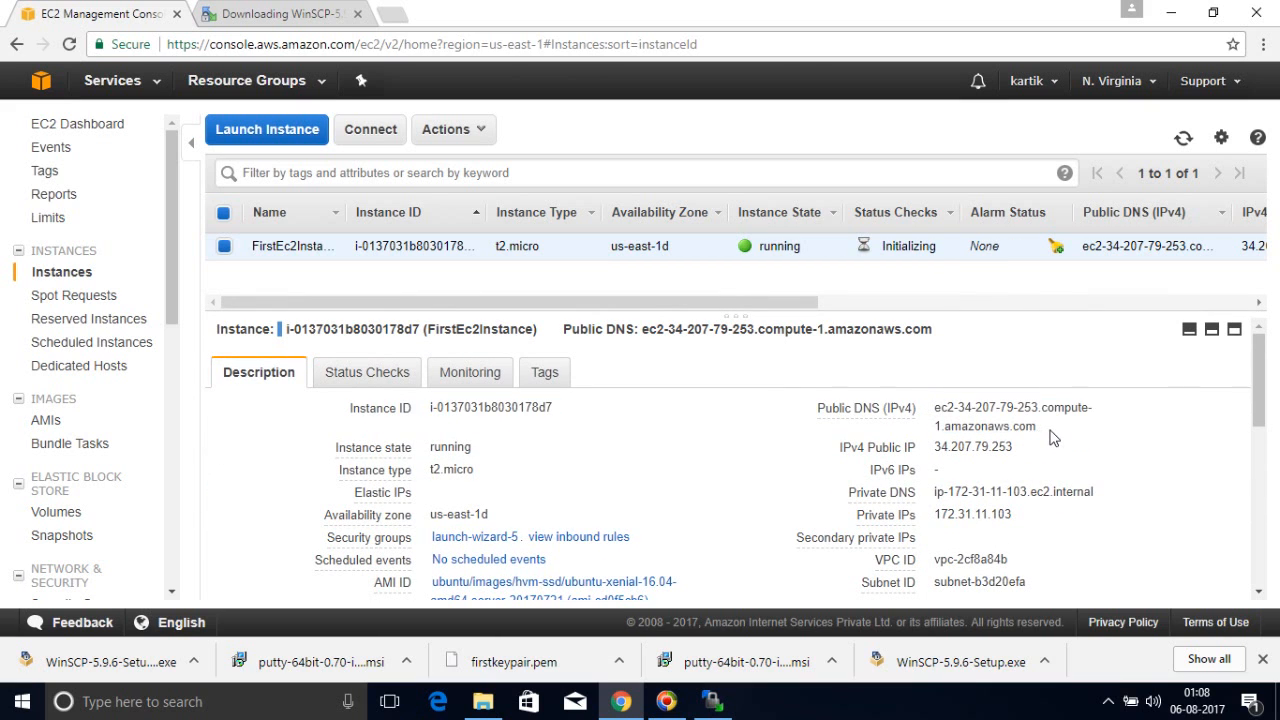
drag(1036, 427, 932, 410)
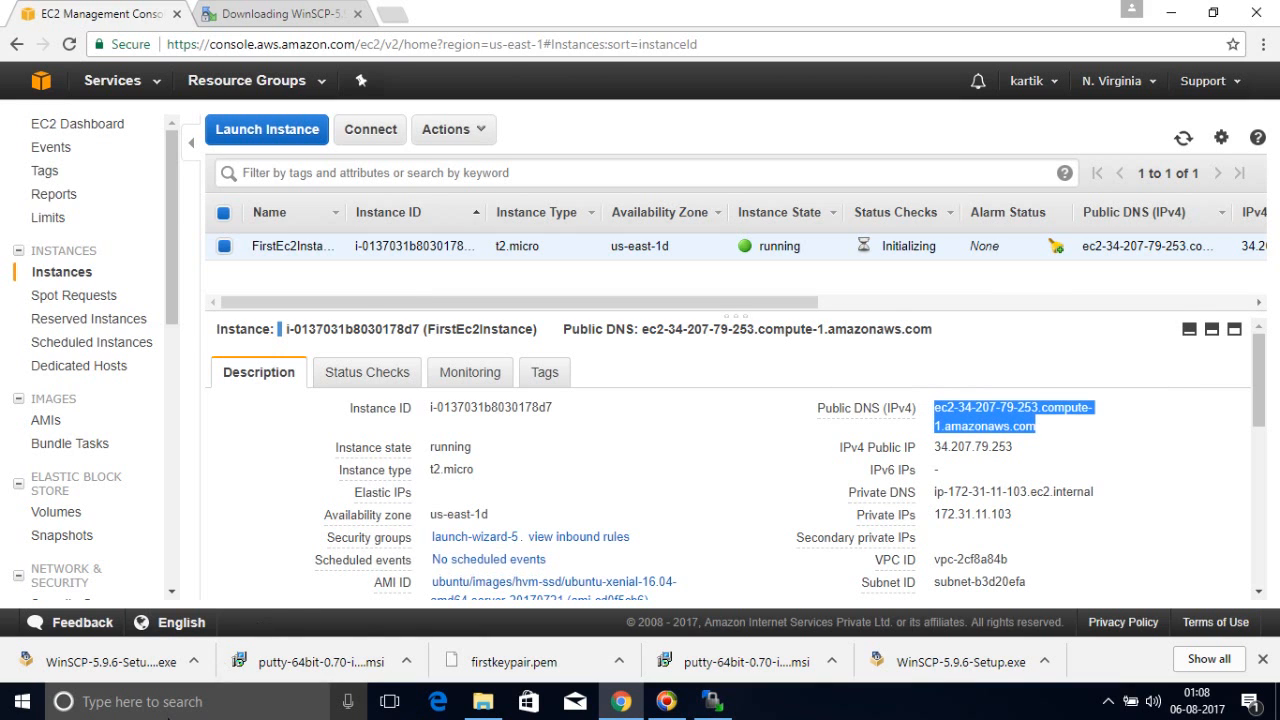
Find PuTTY on the computer and launch it to bring up its session configuration
click(170, 712)
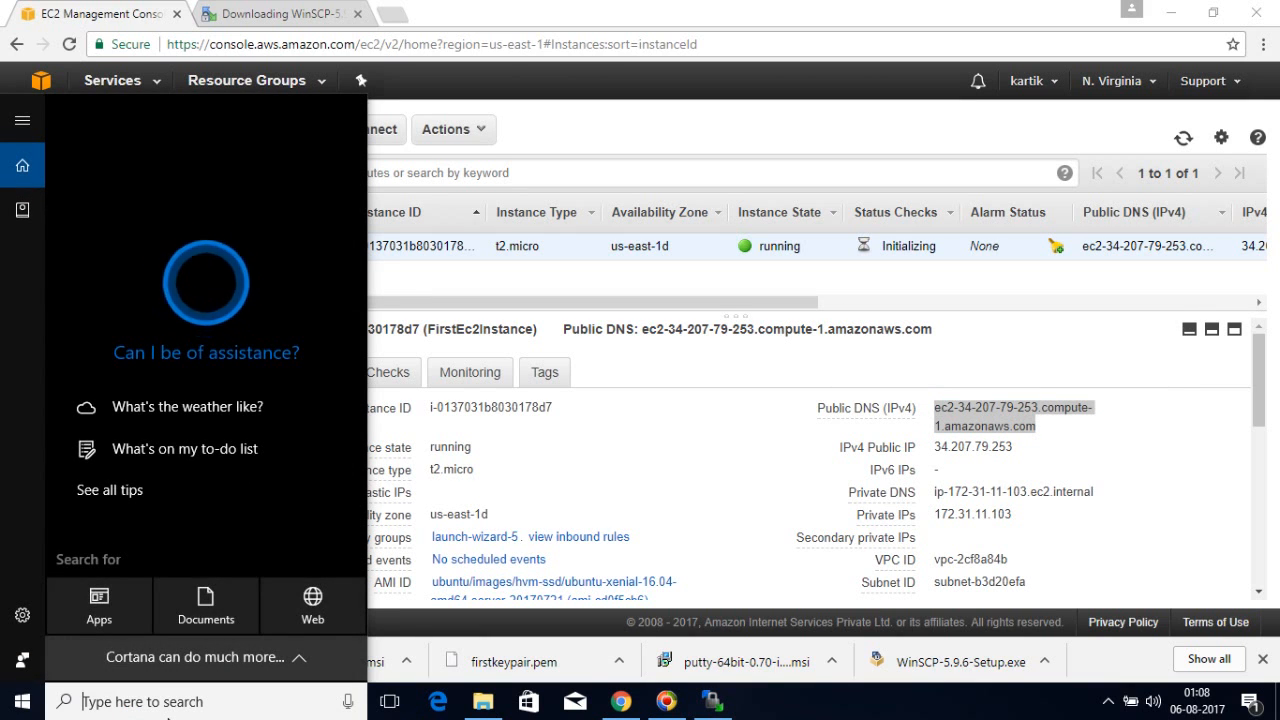
text(putty)
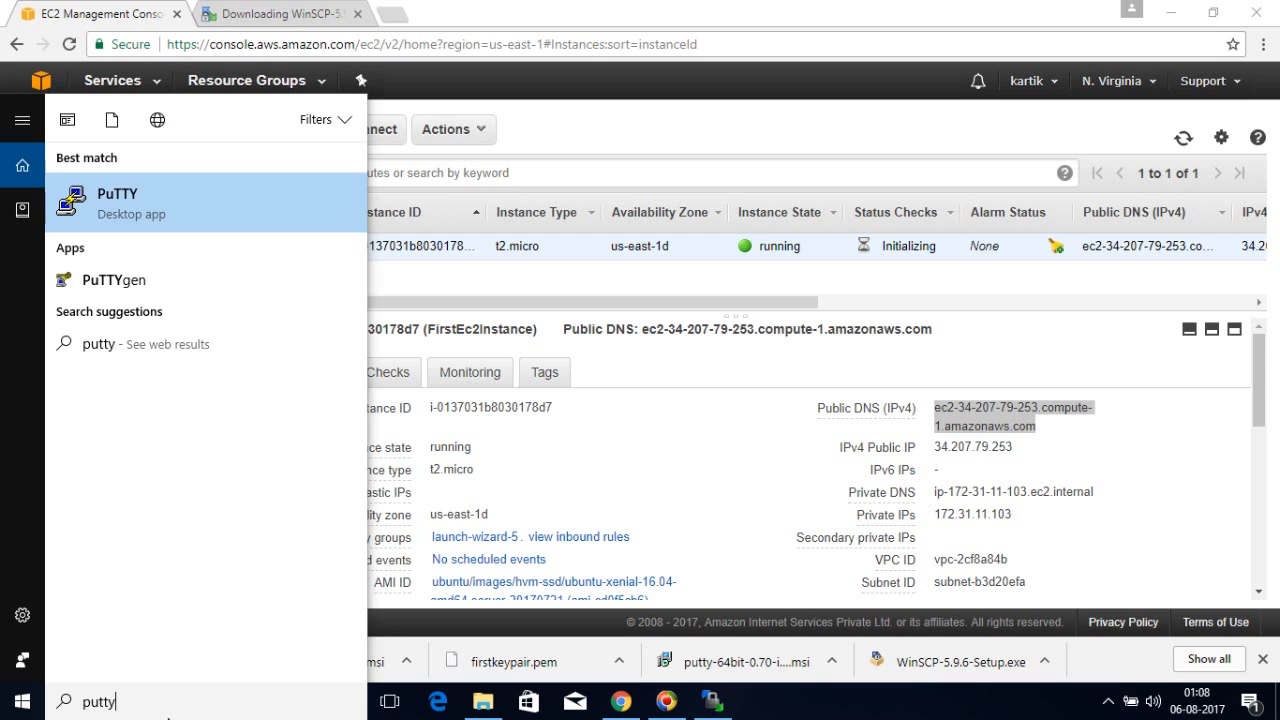
click(143, 203)
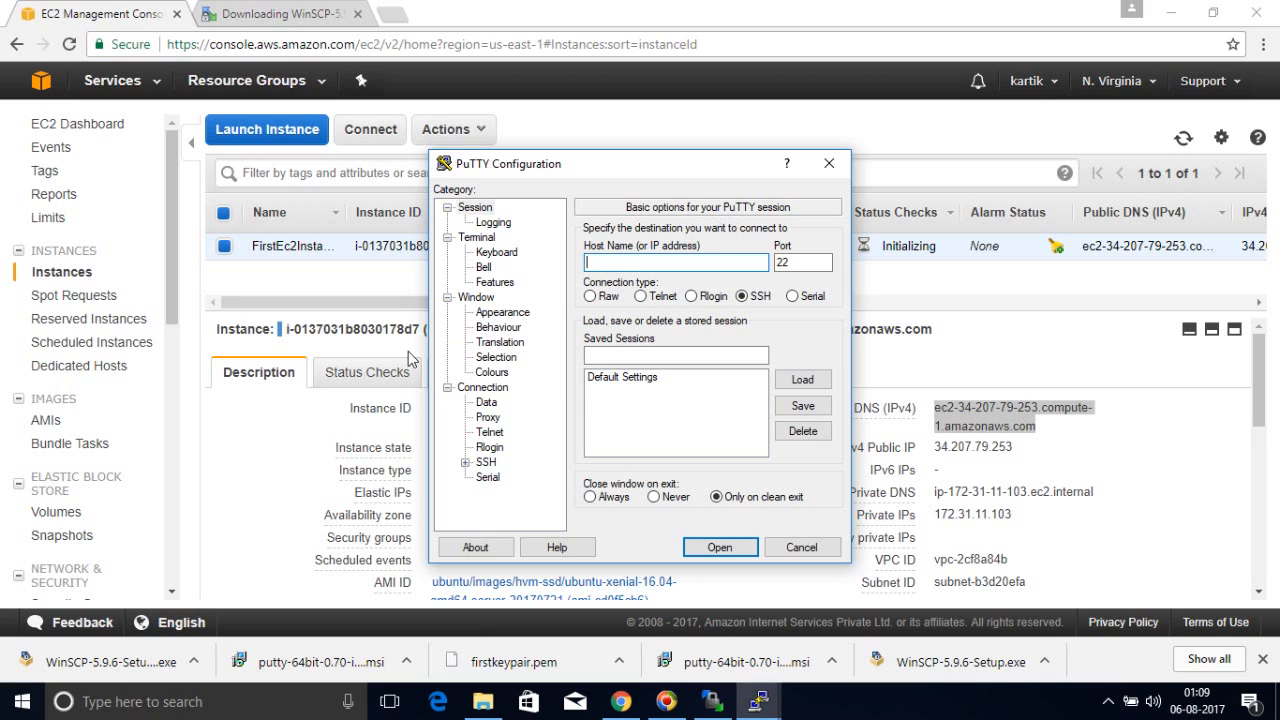
Locate the firstkeypair.pem key file in the Downloads folder on the G: drive
click(167, 706)
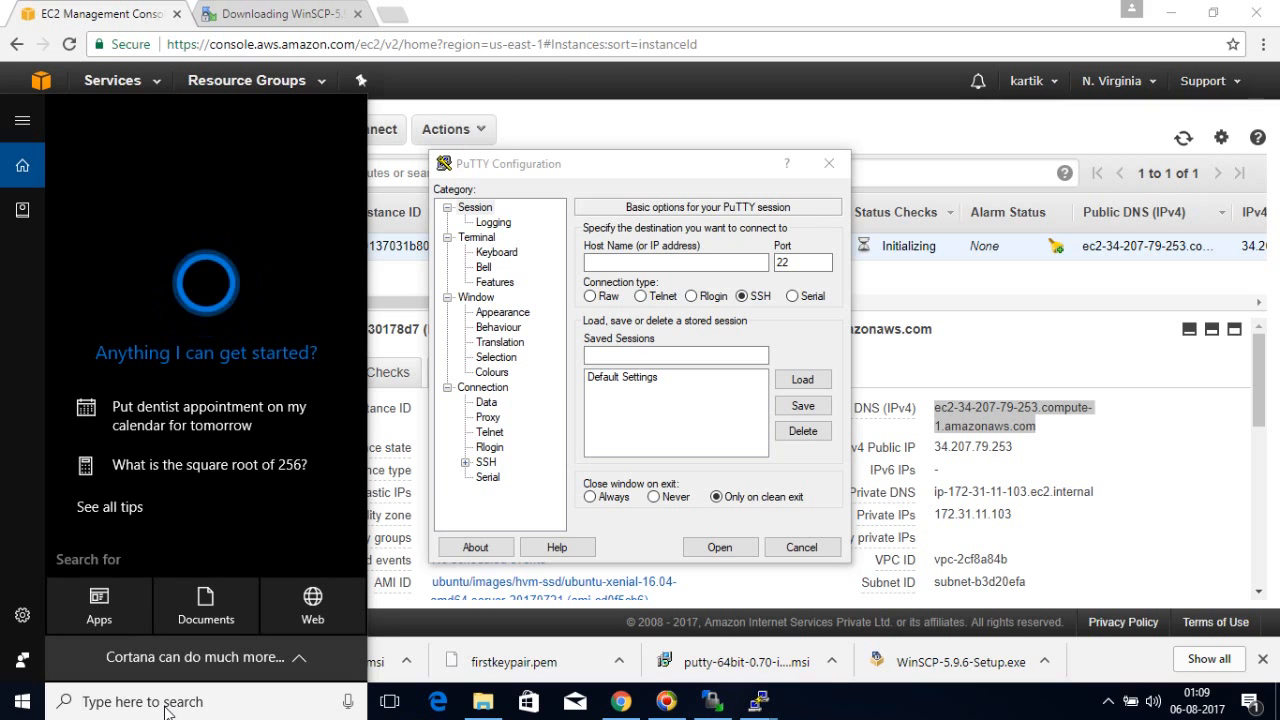
click(483, 701)
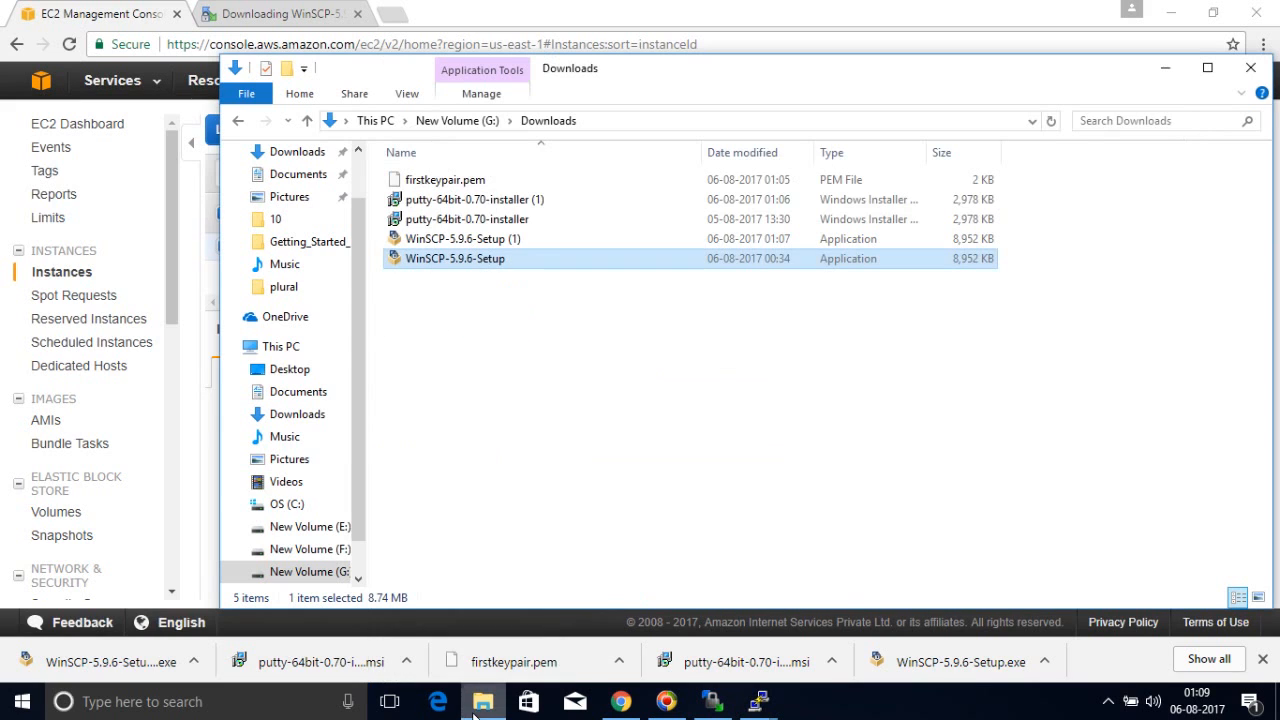
click(445, 181)
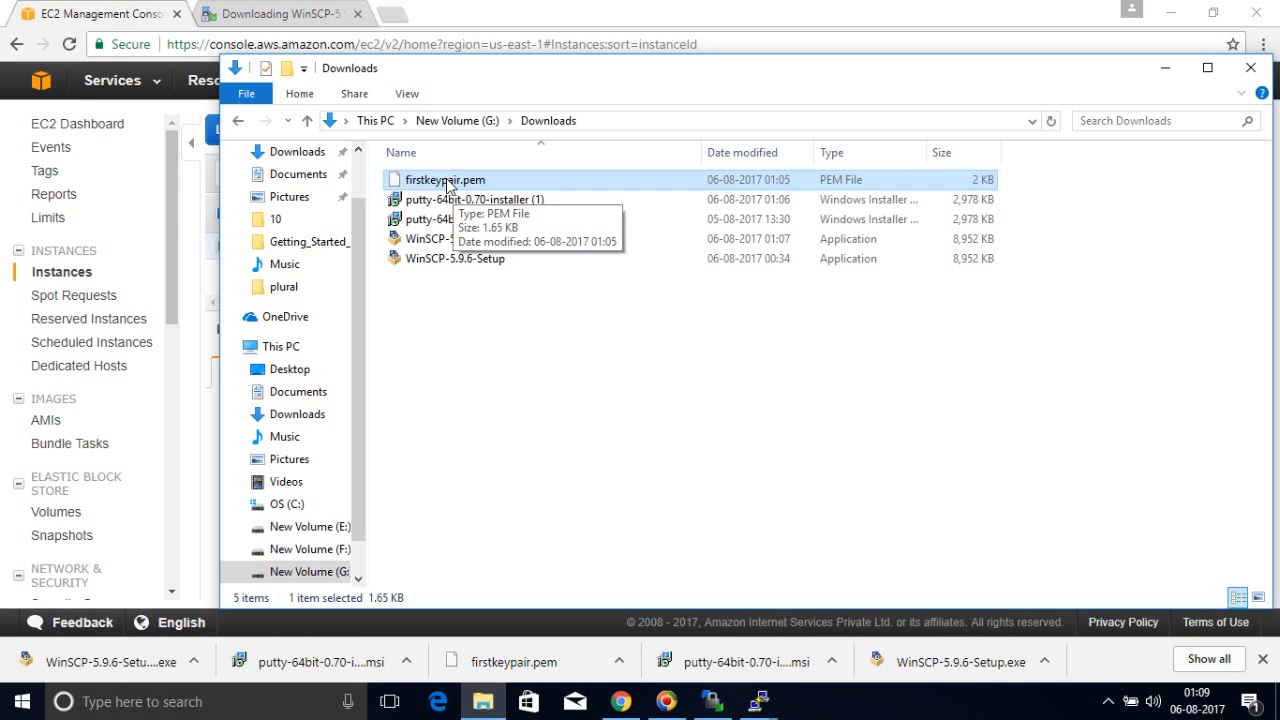
Search the computer for putty and launch PuTTYgen
click(140, 706)
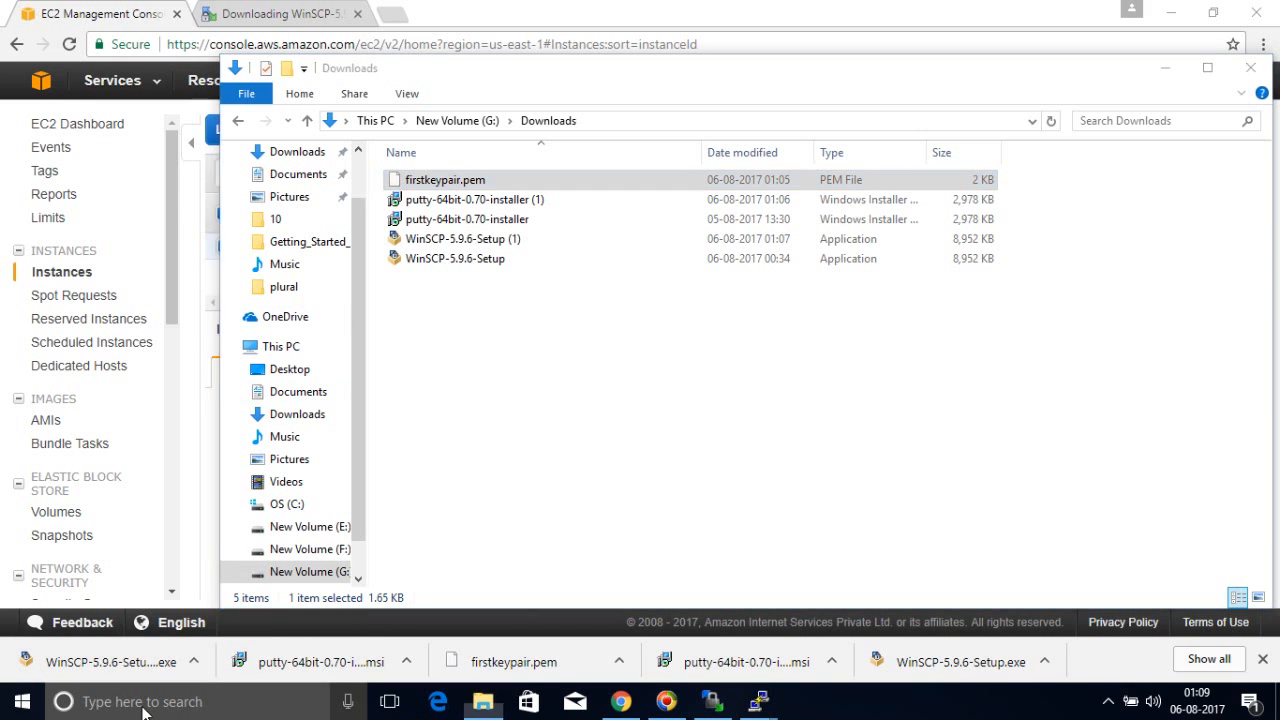
text(p)
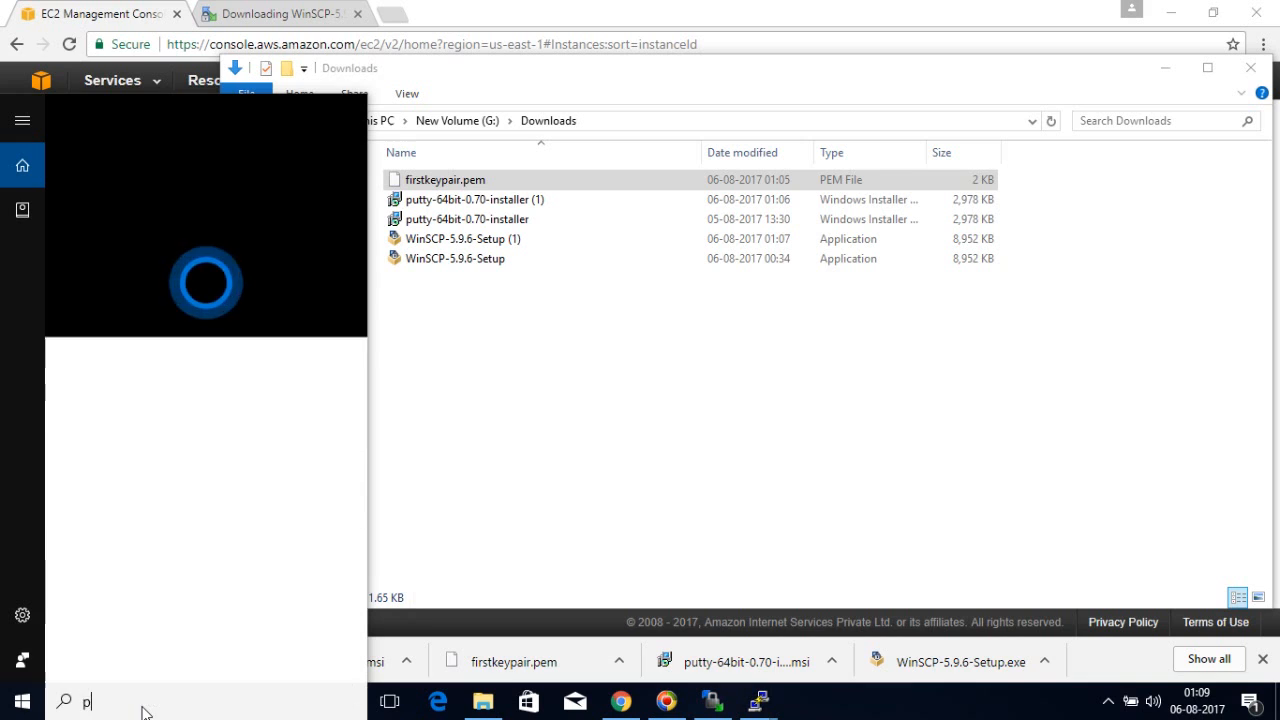
text(utty)
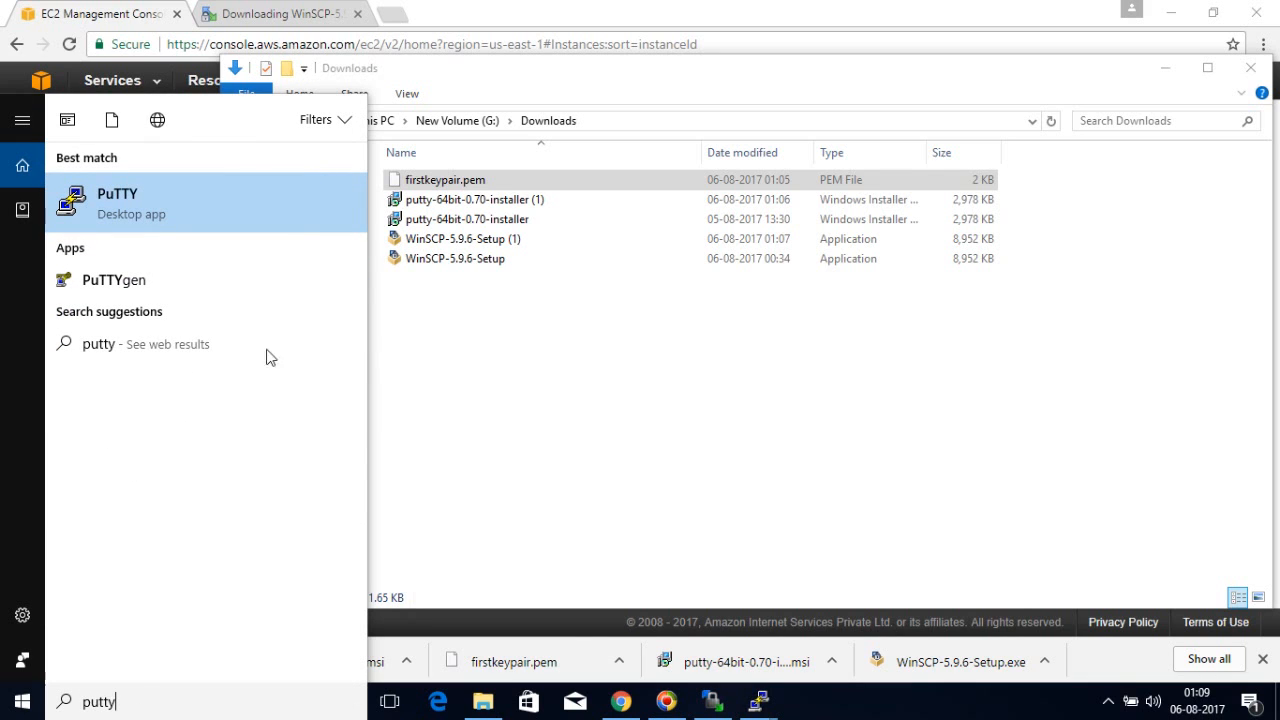
click(114, 280)
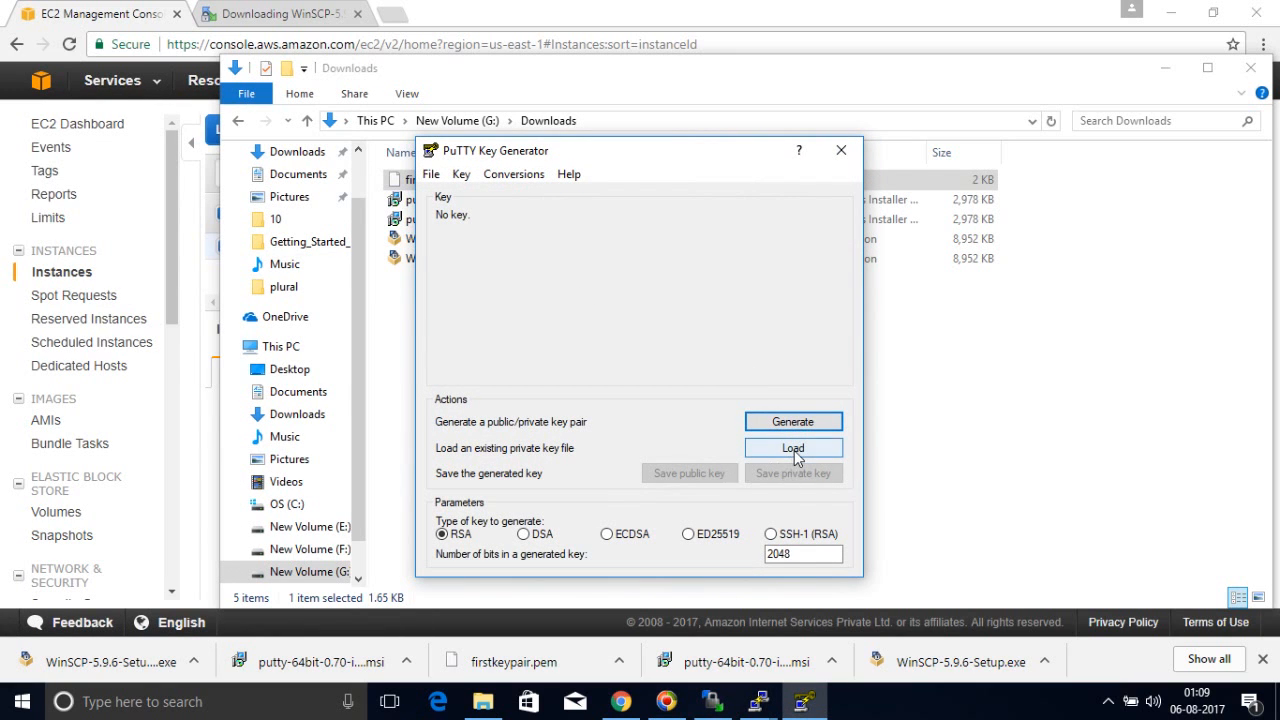
Load the existing private key firstkeypair.pem from the G: drive's Downloads folder, listing all file types, and dismiss the import notice
click(794, 450)
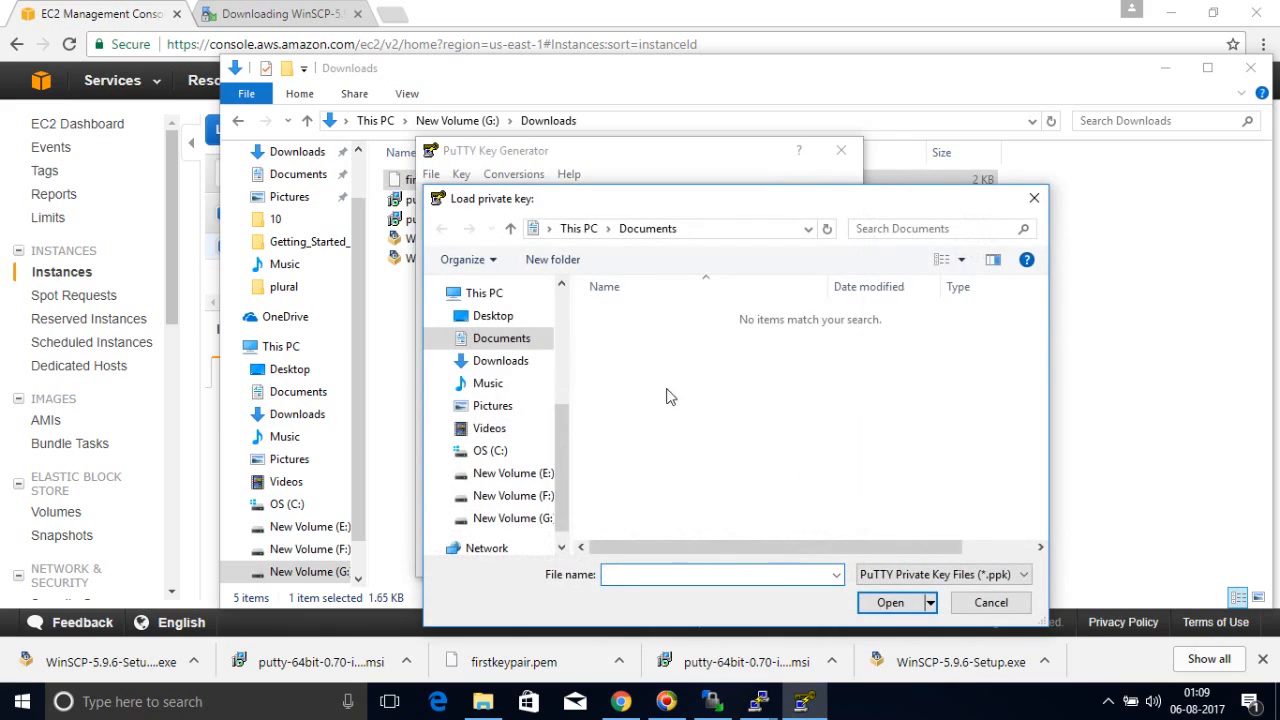
click(520, 518)
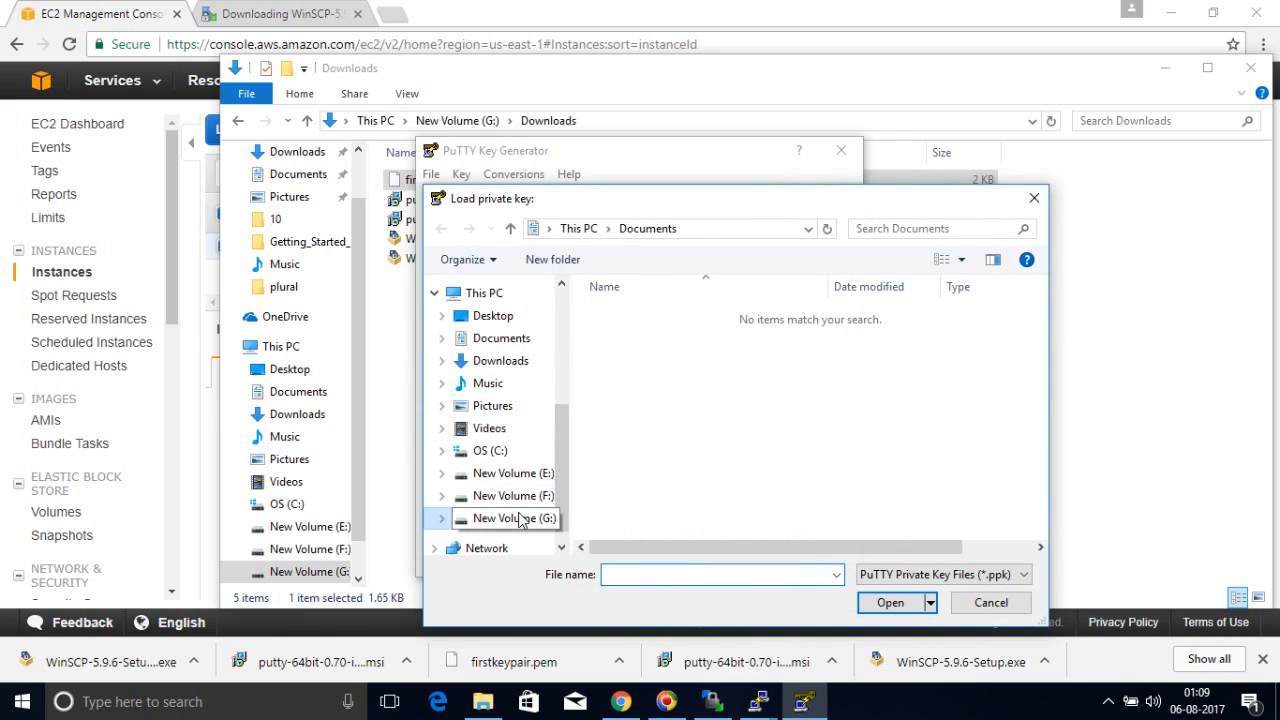
double_click(626, 315)
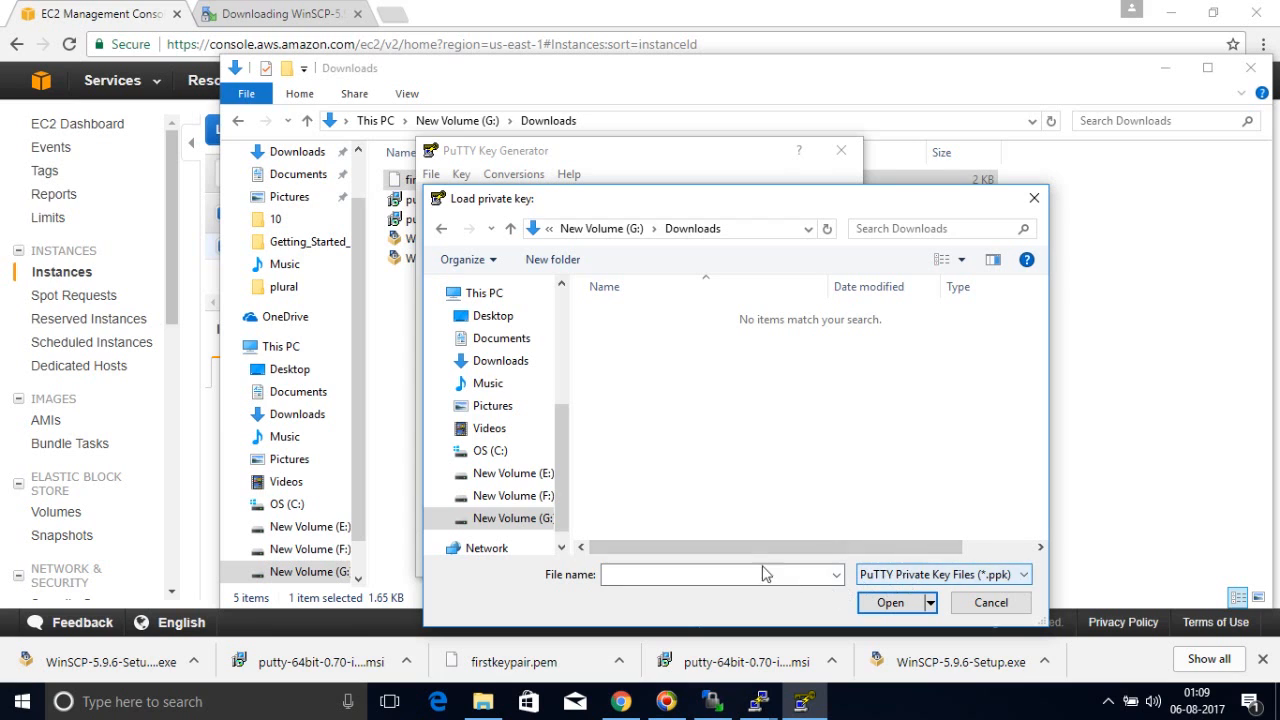
click(900, 576)
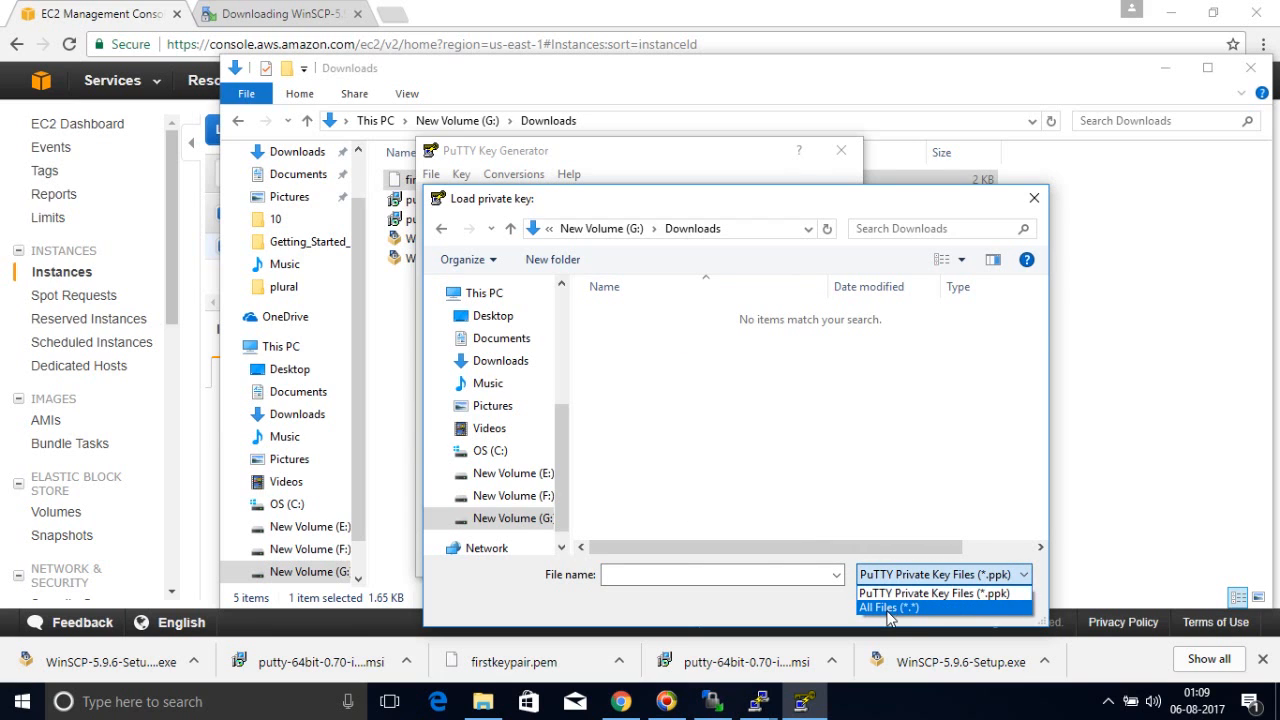
click(889, 608)
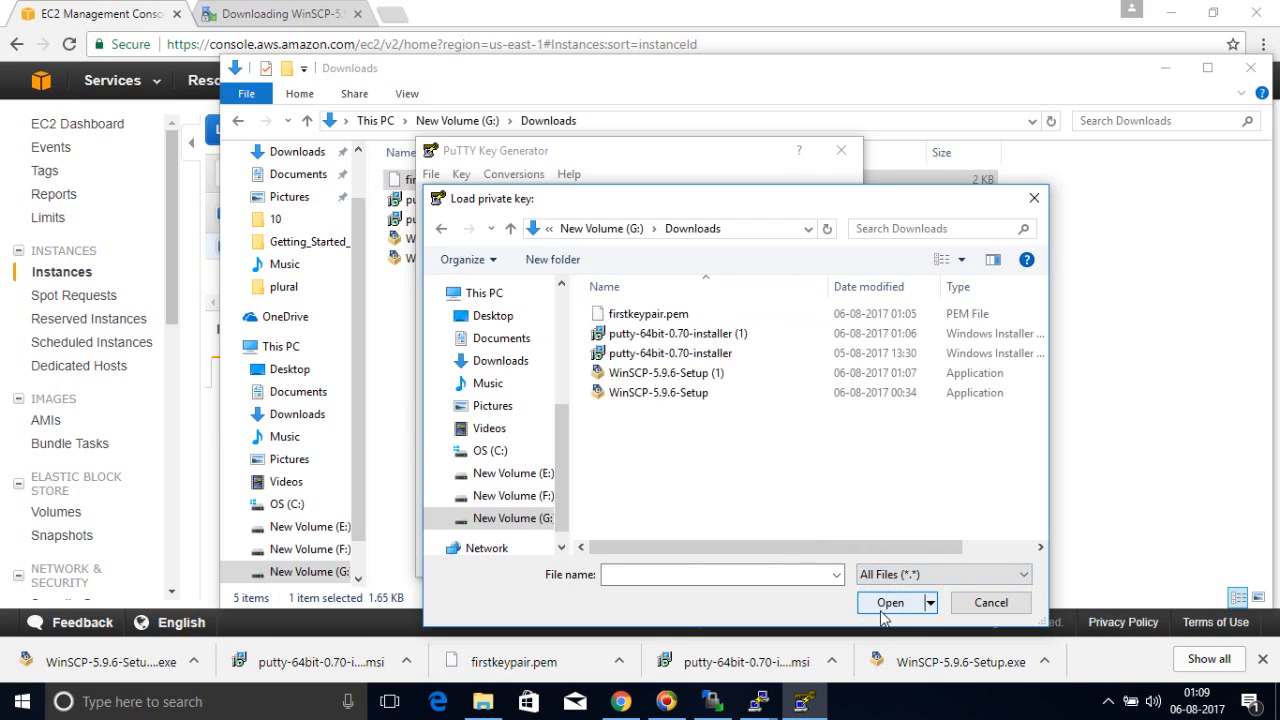
click(655, 315)
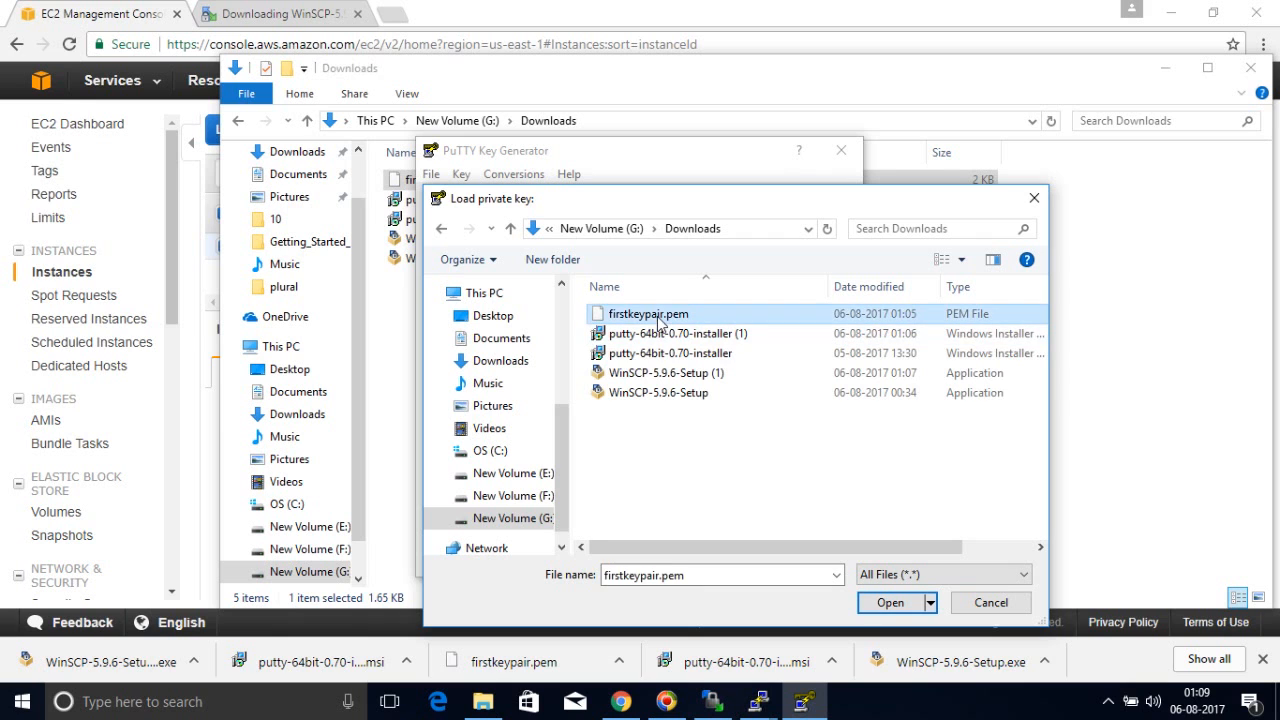
click(893, 604)
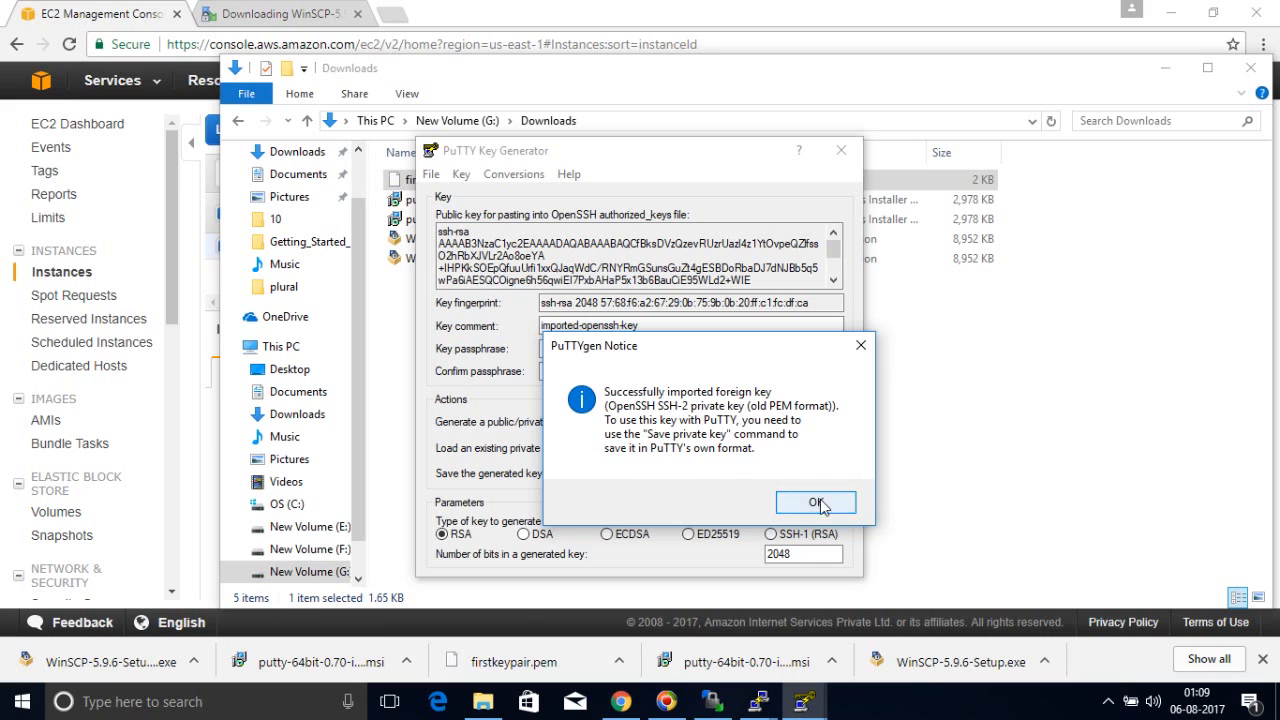
click(817, 503)
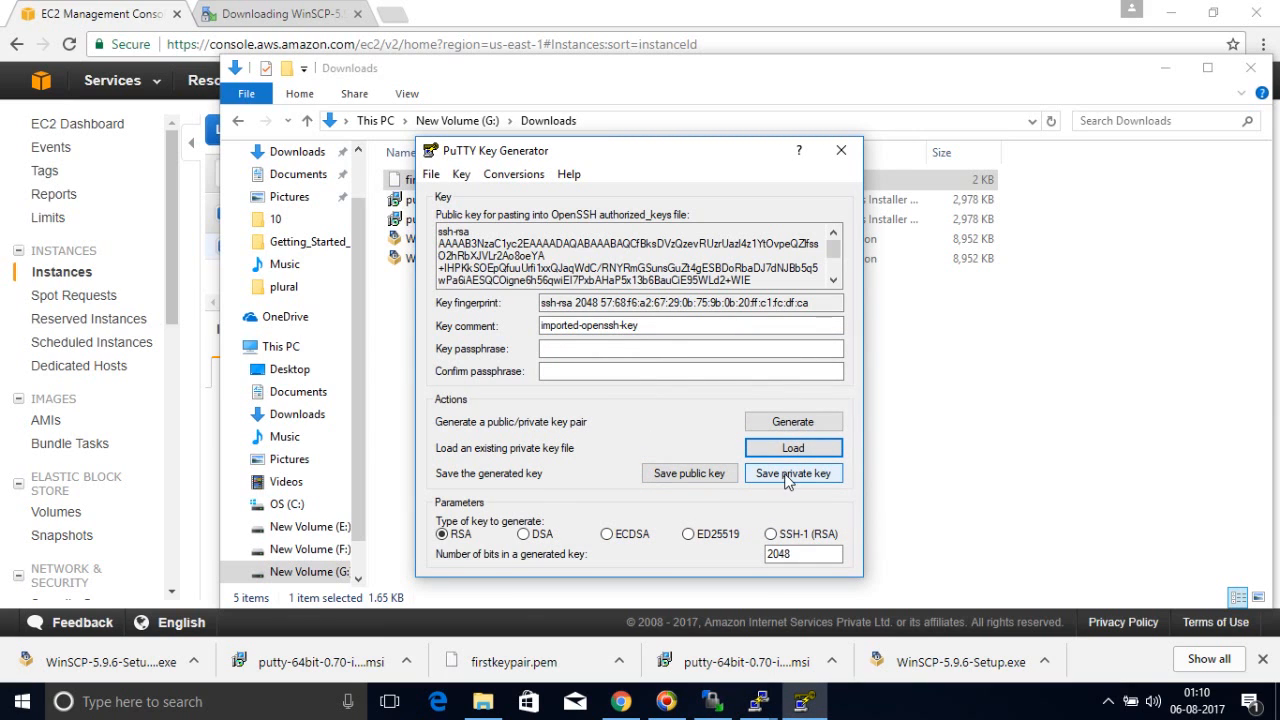
Start saving the imported private key without a passphrase, with the save type set to All Files (*.*)
click(787, 481)
click(773, 484)
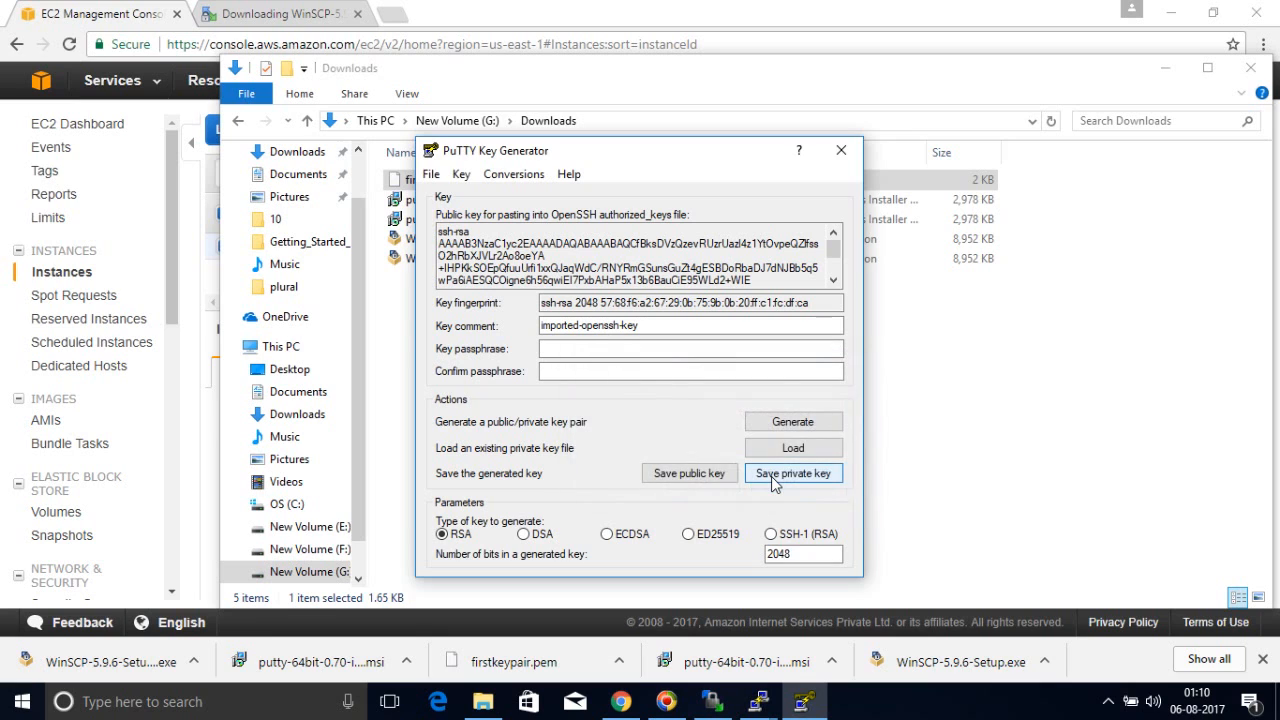
click(773, 484)
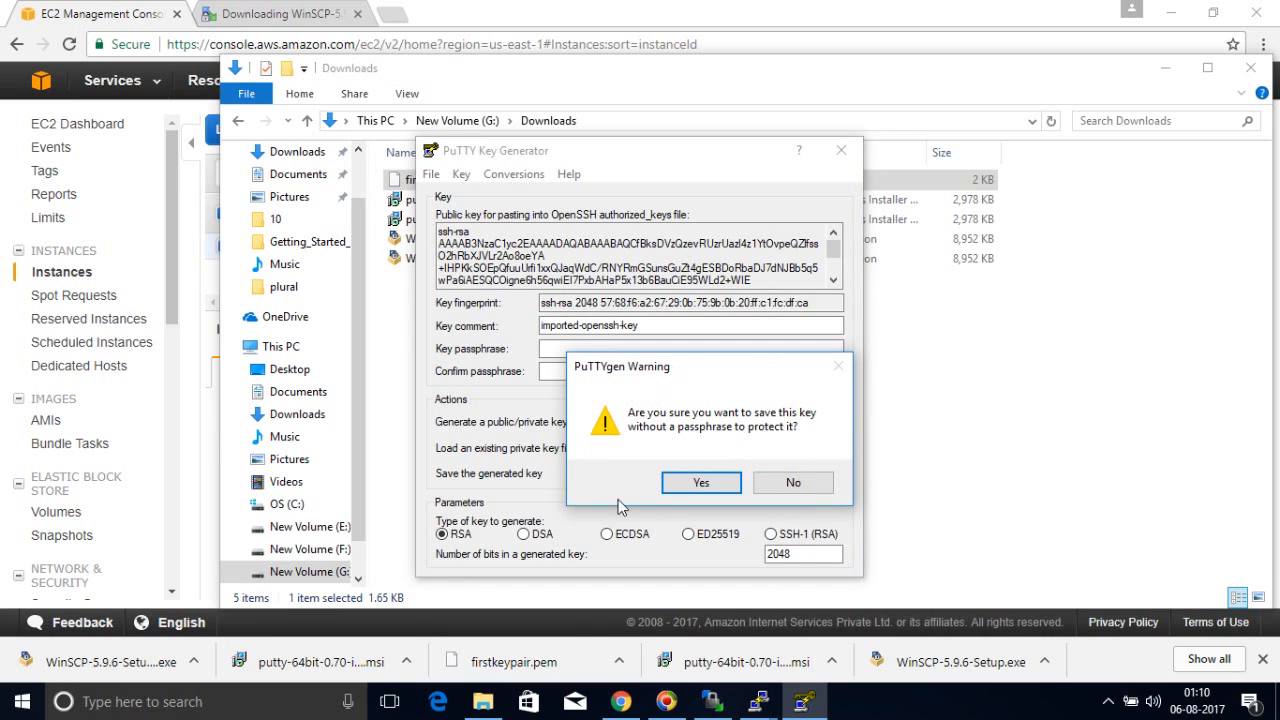
click(700, 488)
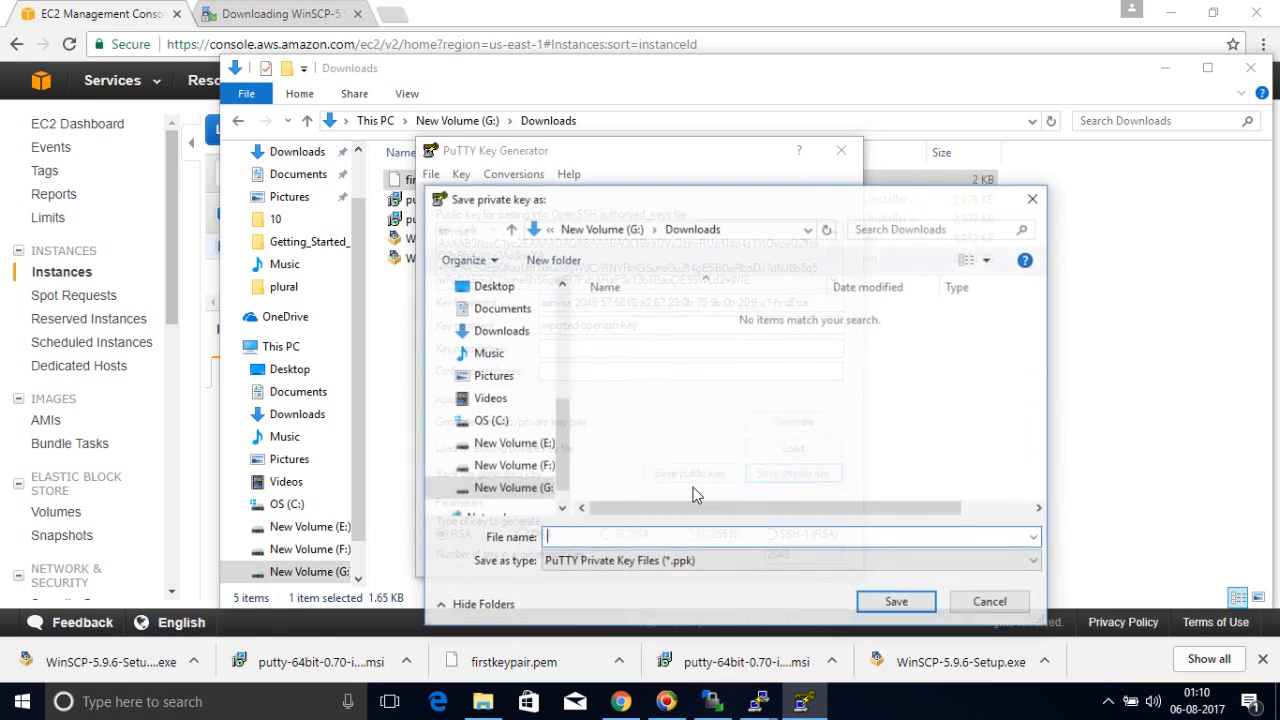
click(702, 564)
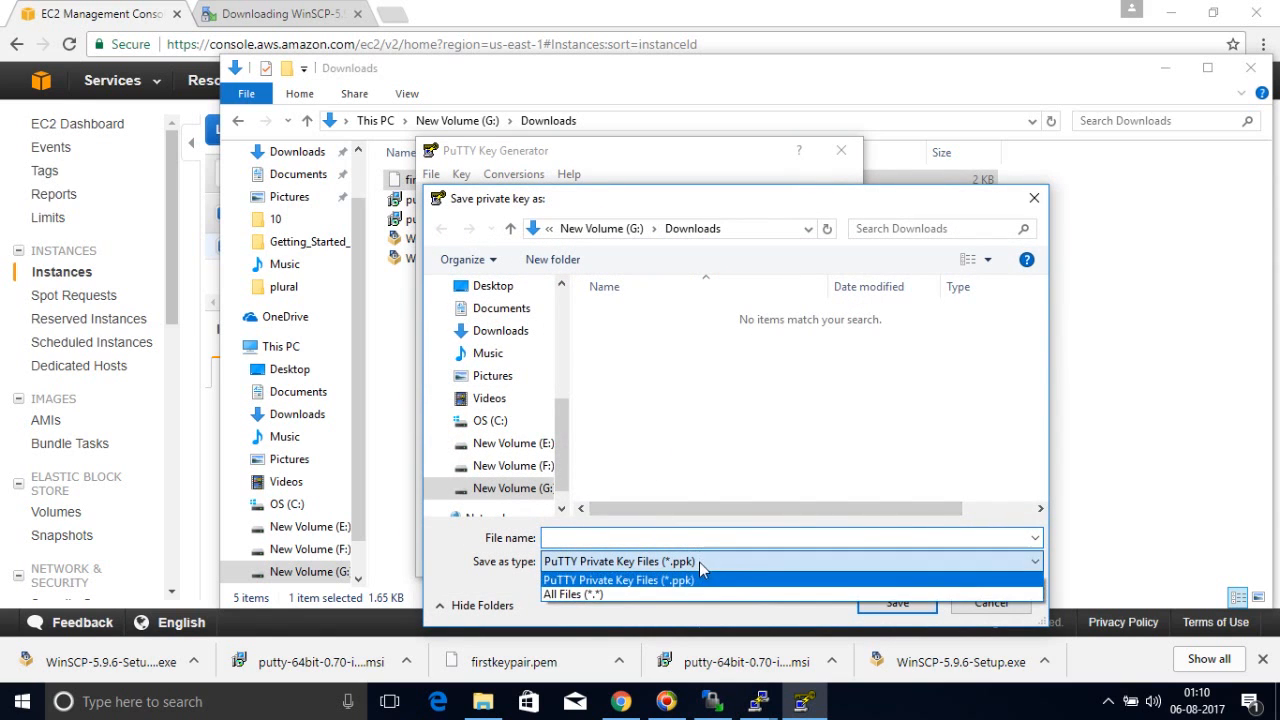
click(627, 596)
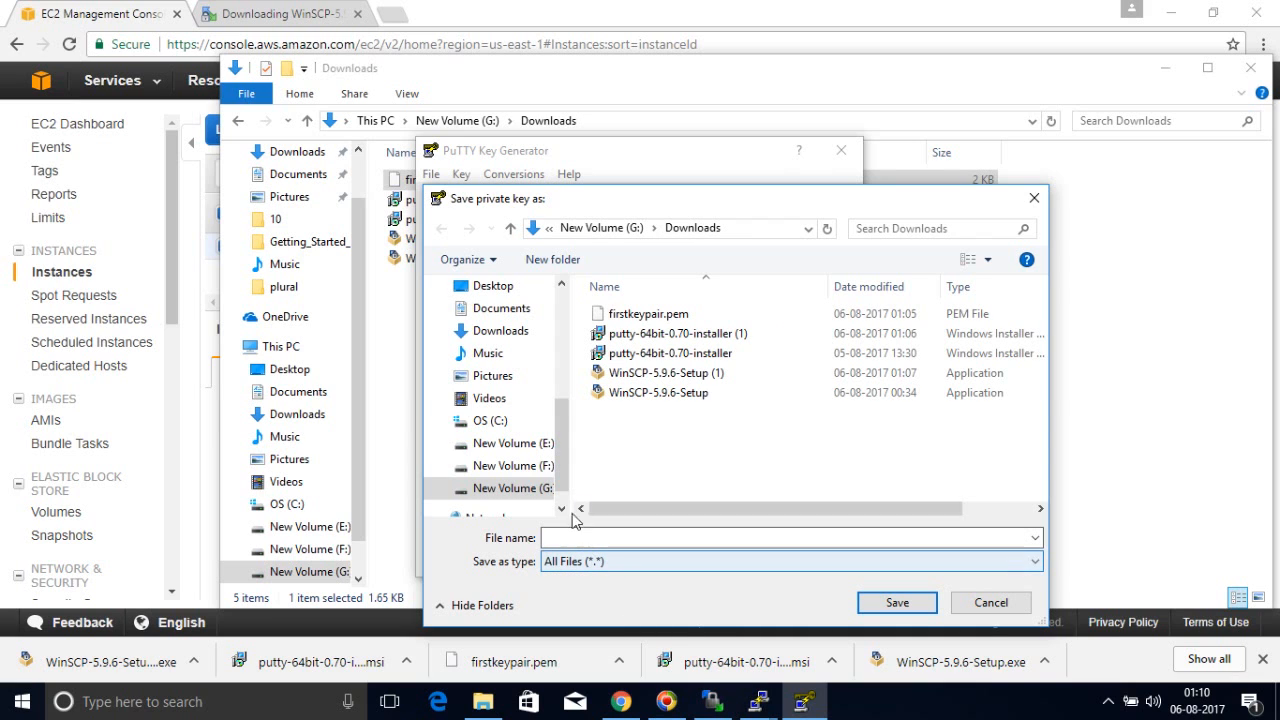
Save the private key as firstkeypair.ppk in the G: drive's Downloads folder and close the PuTTY Key Generator
click(643, 314)
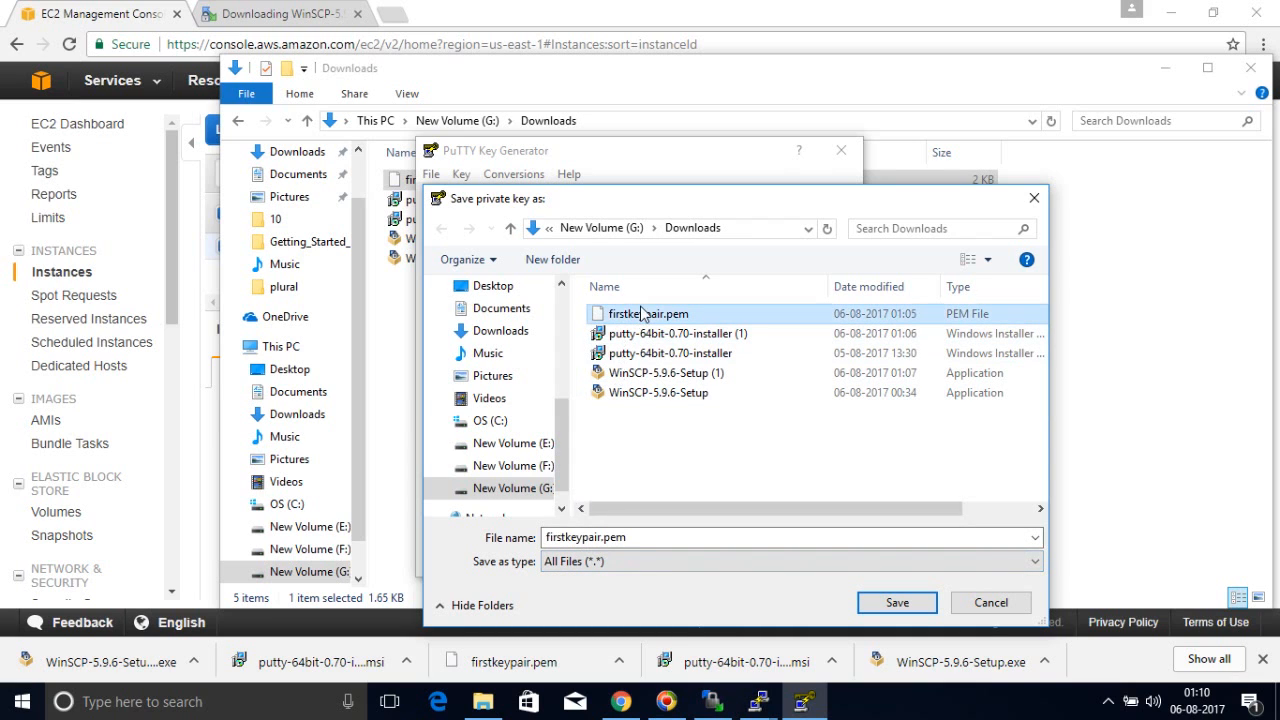
double_click(680, 537)
click(680, 545)
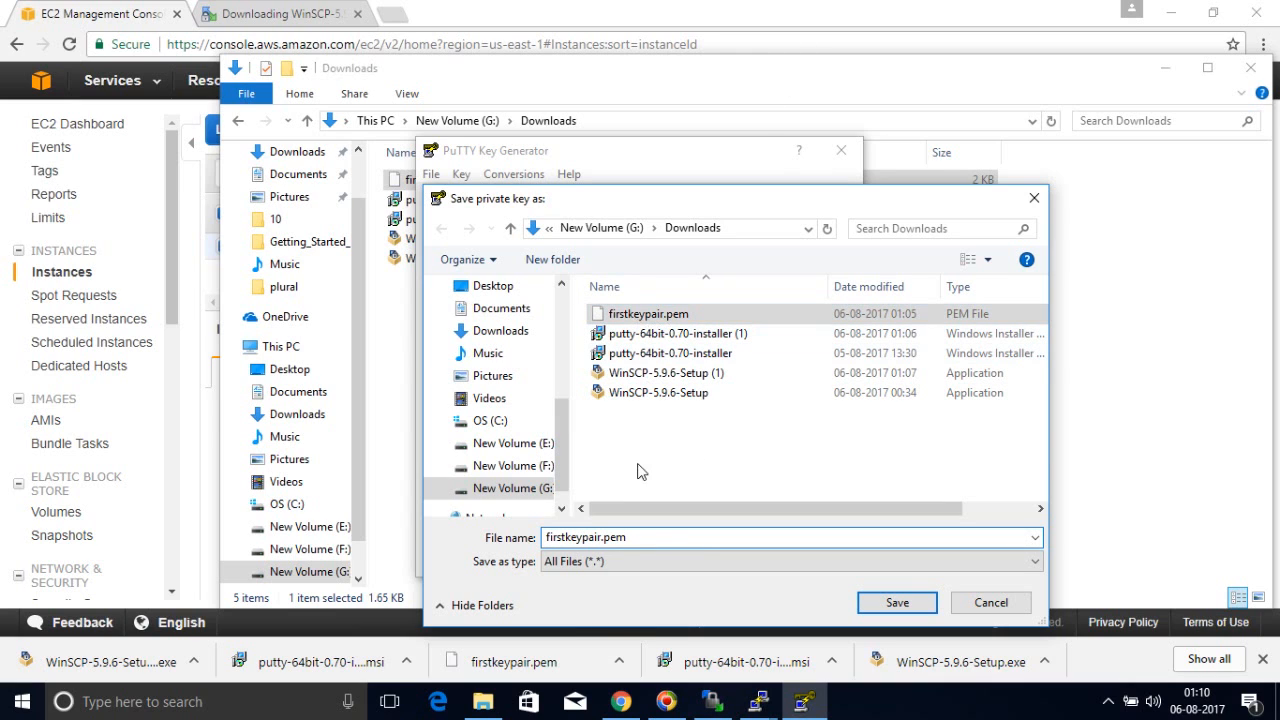
key(BackSpace)
key(BackSpace)
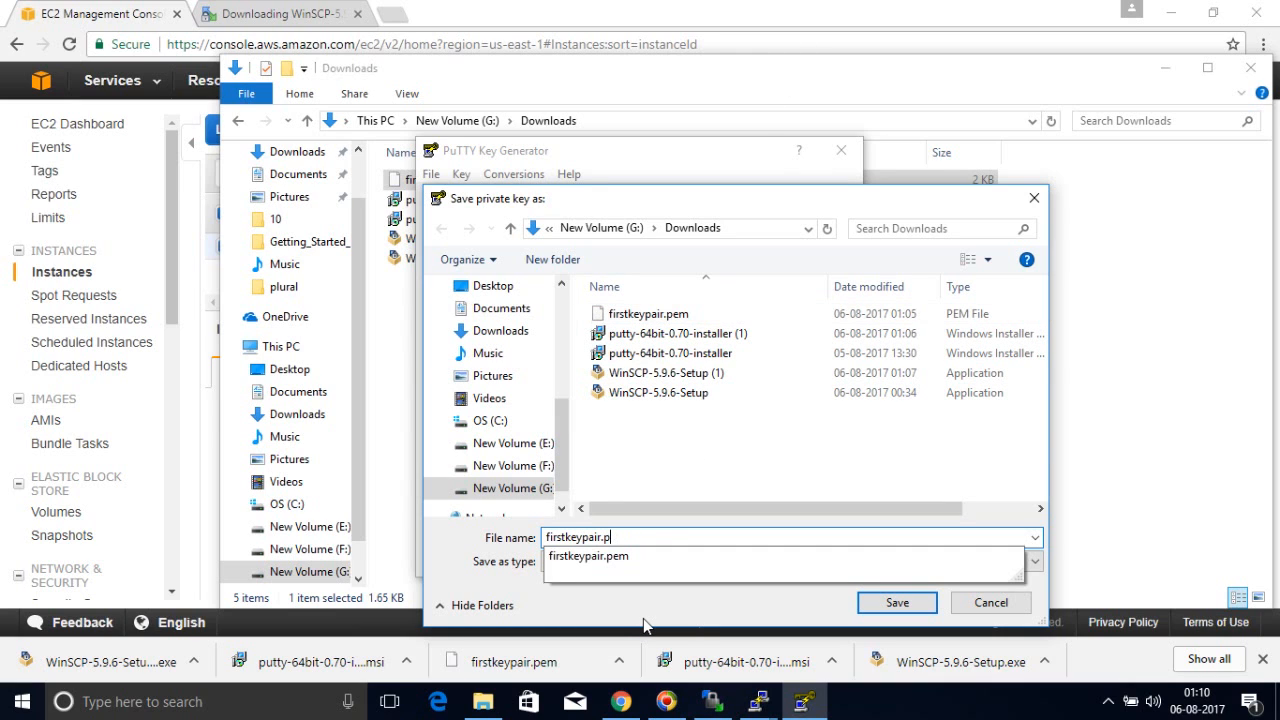
text(pk)
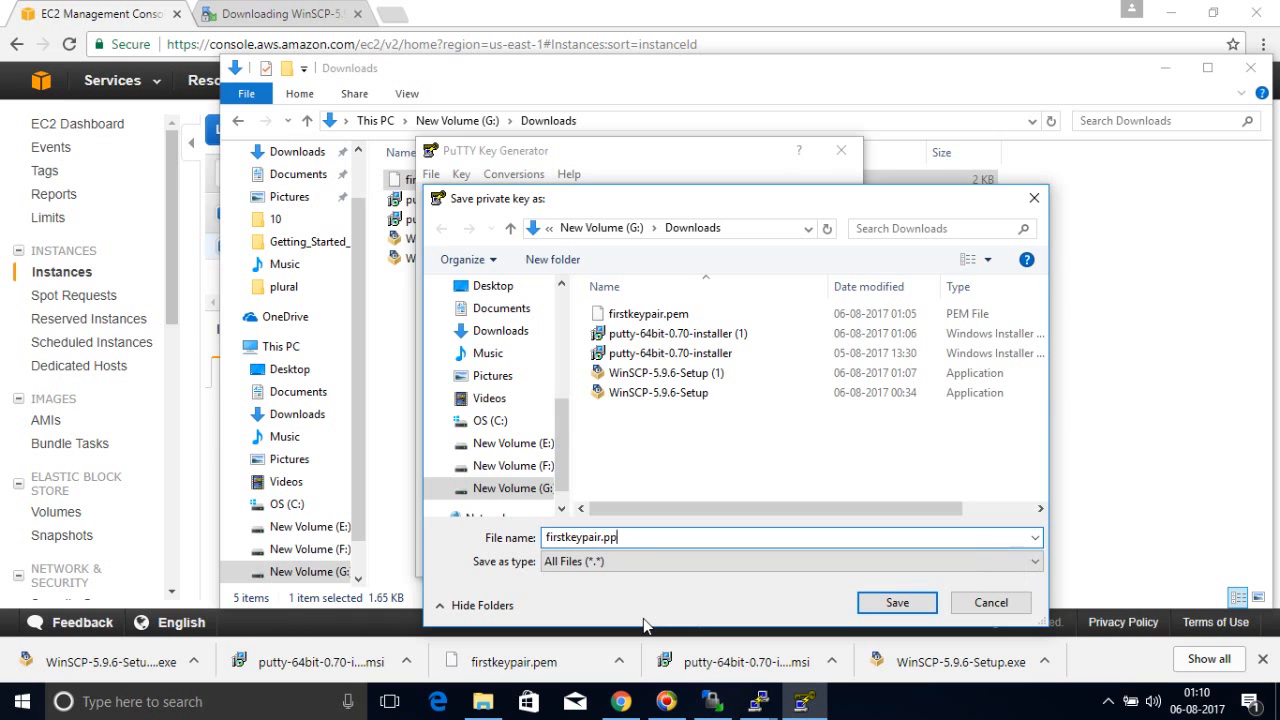
click(897, 603)
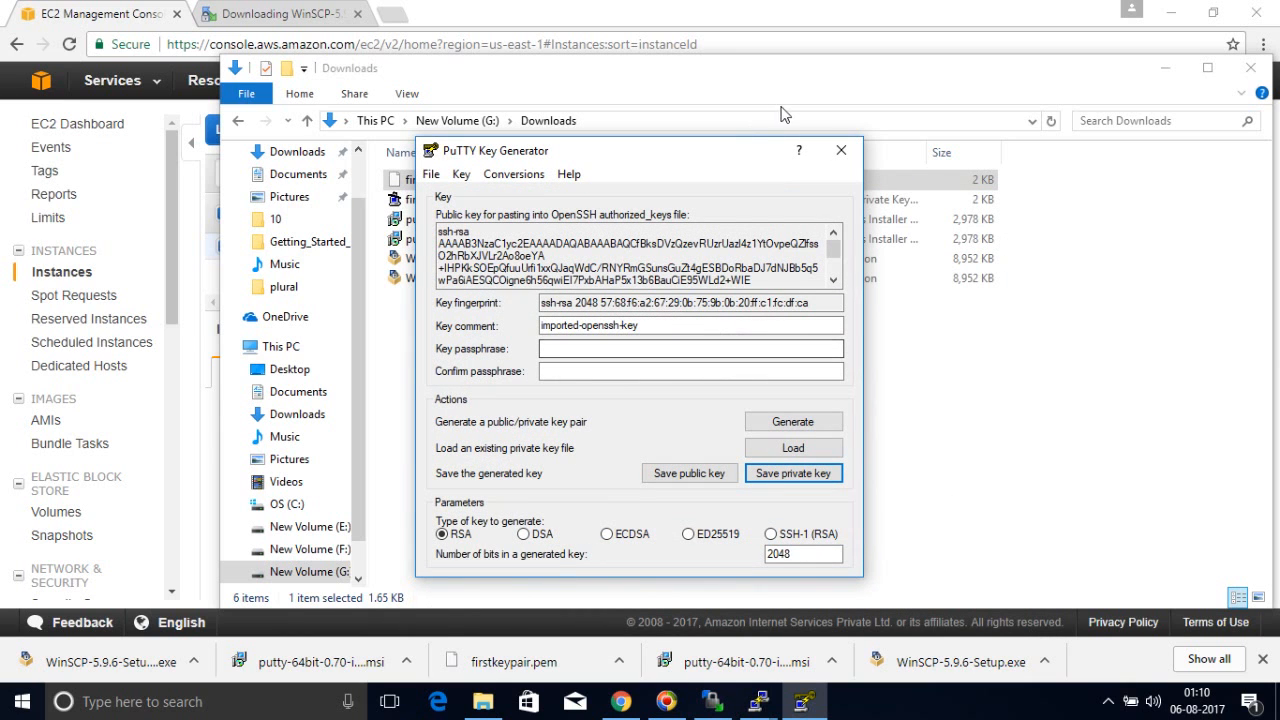
click(838, 150)
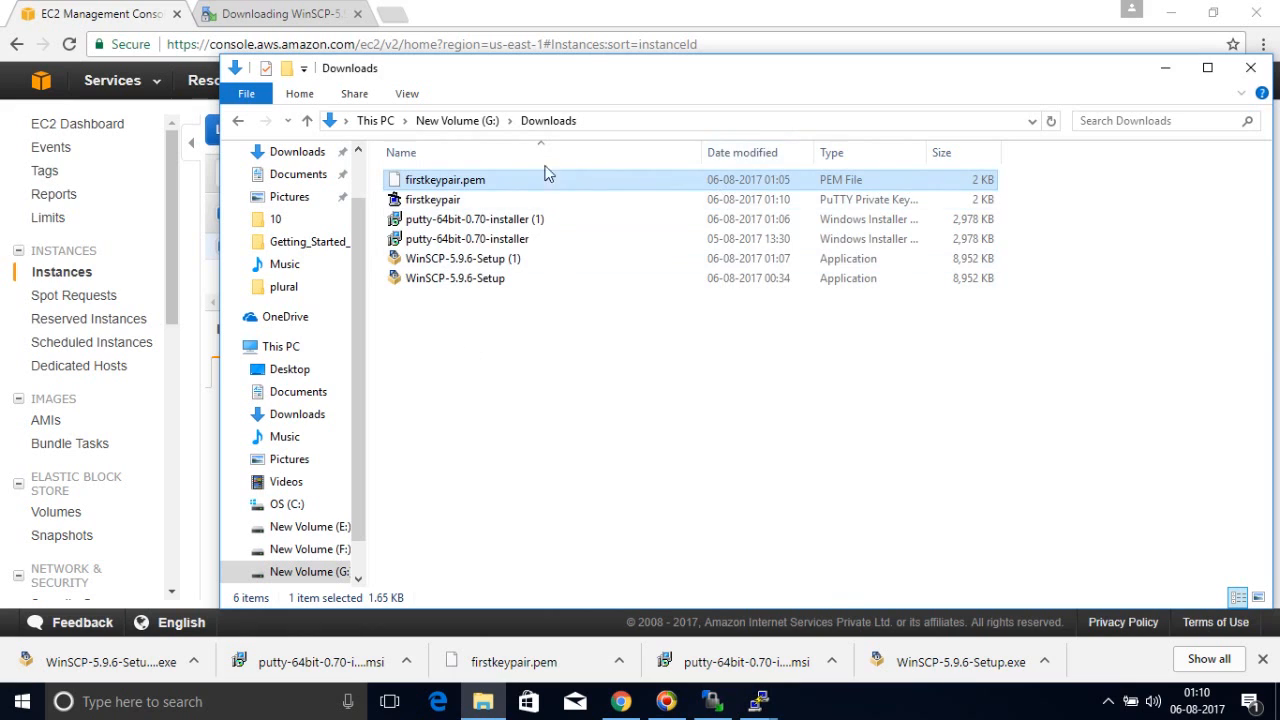
Check the file type of the converted firstkeypair key in its properties, then close them
click(660, 121)
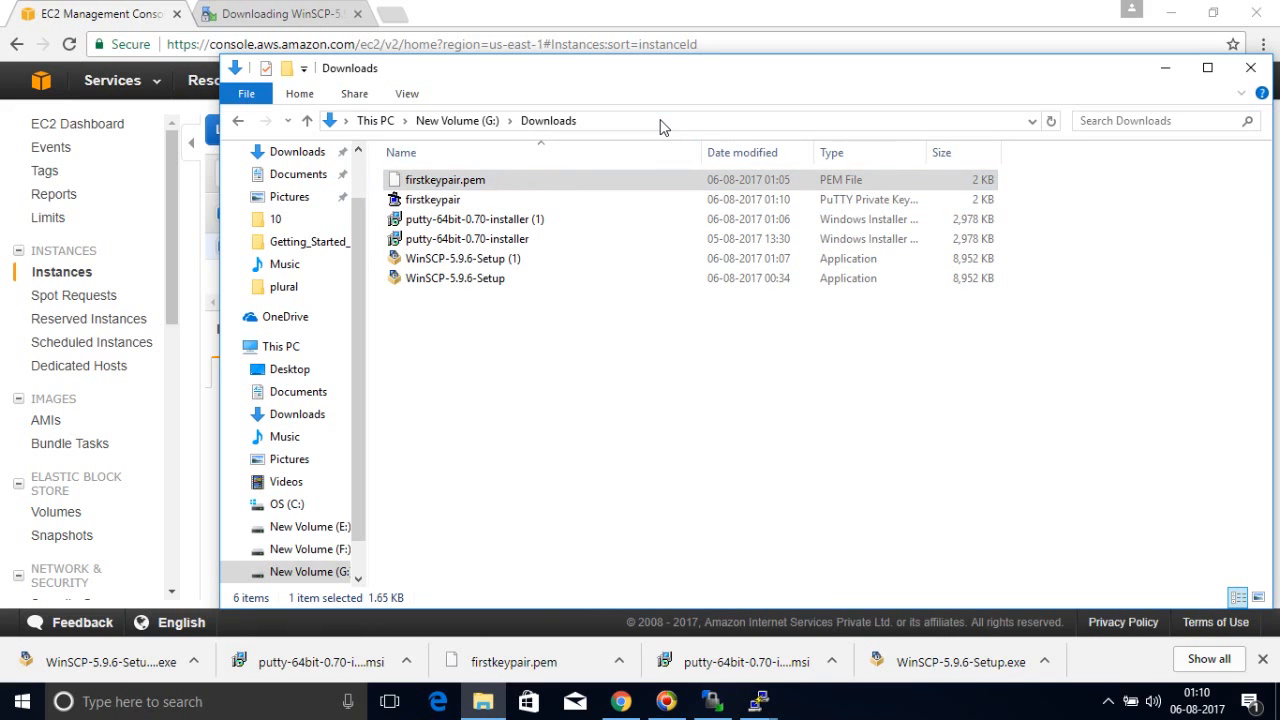
click(481, 186)
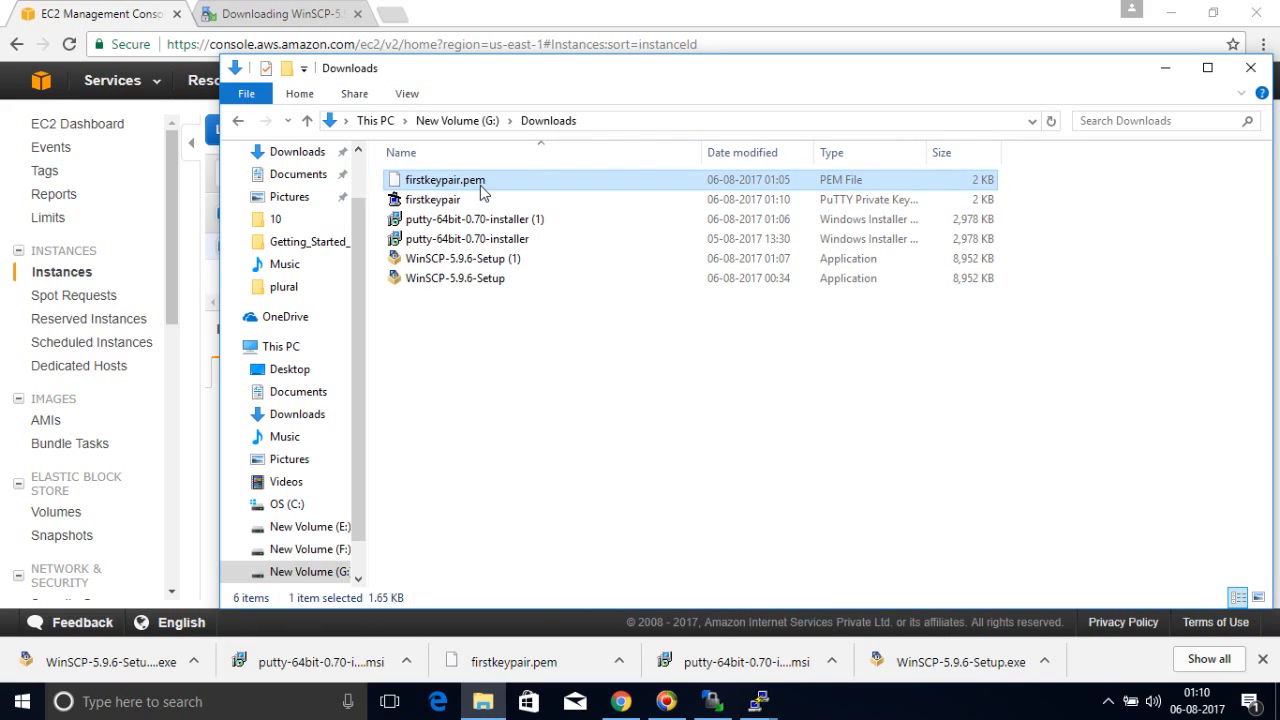
click(427, 205)
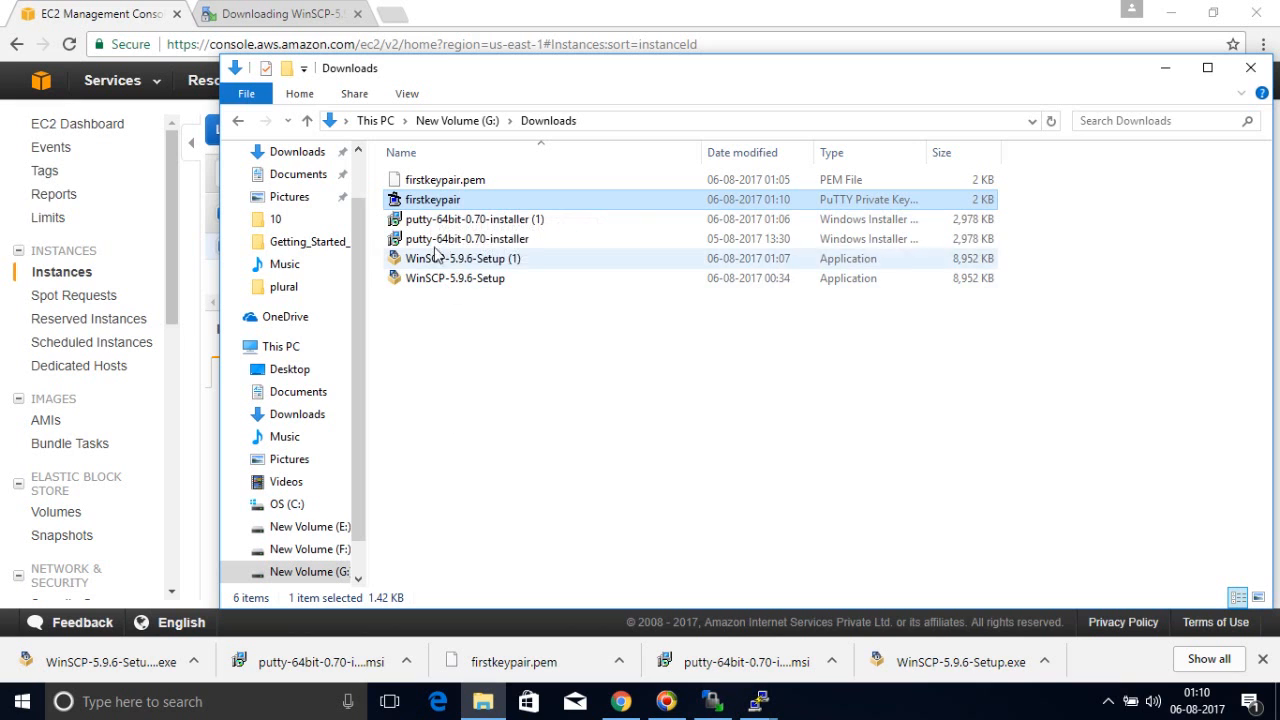
right_click(435, 202)
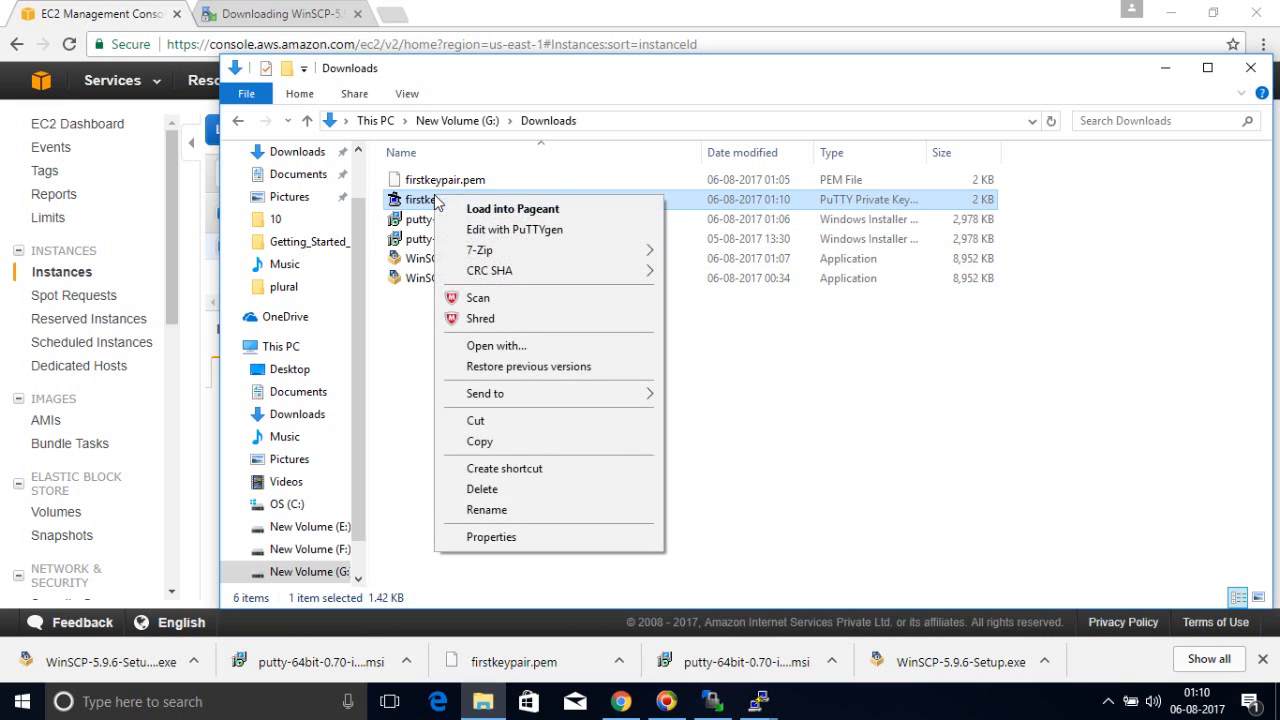
click(489, 543)
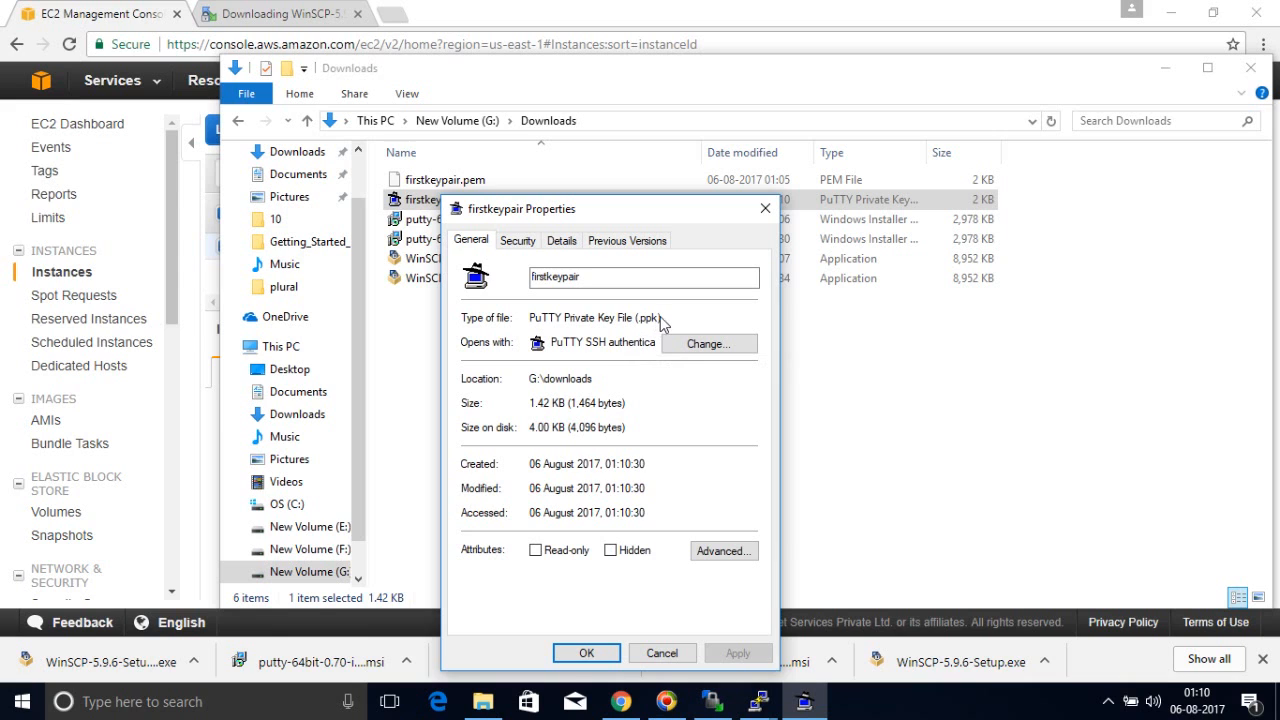
drag(668, 320, 495, 318)
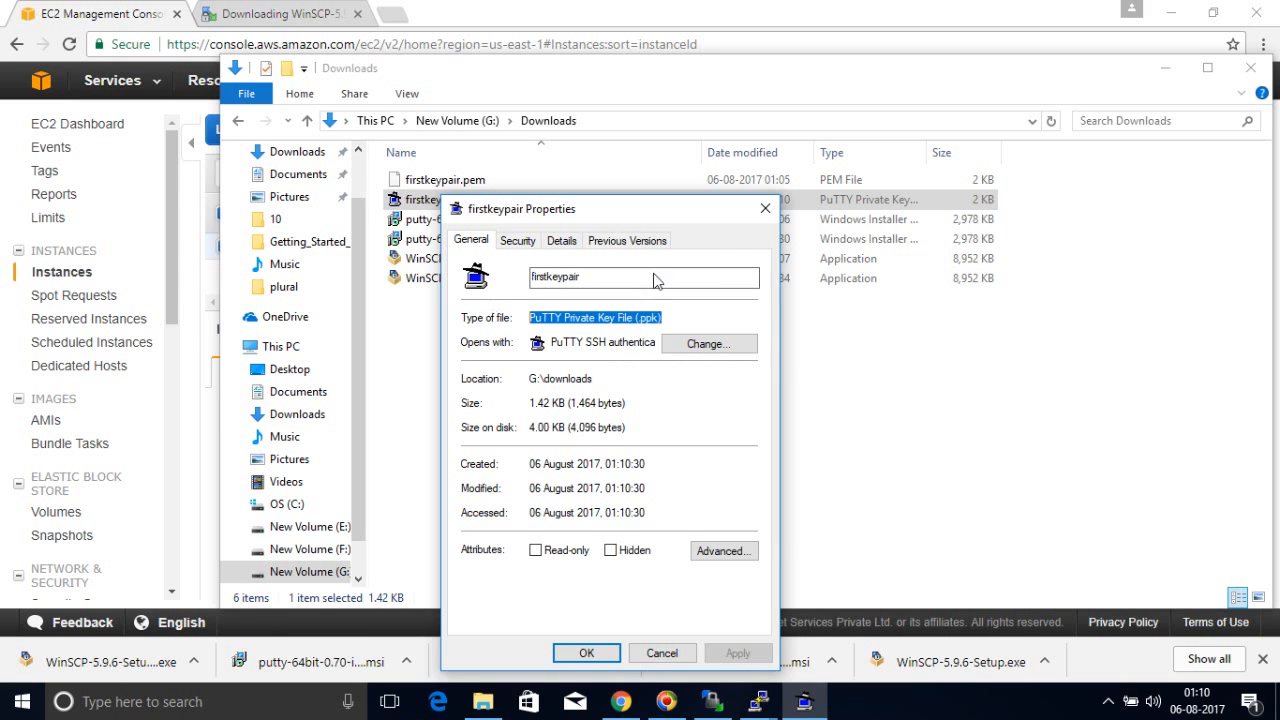
click(765, 208)
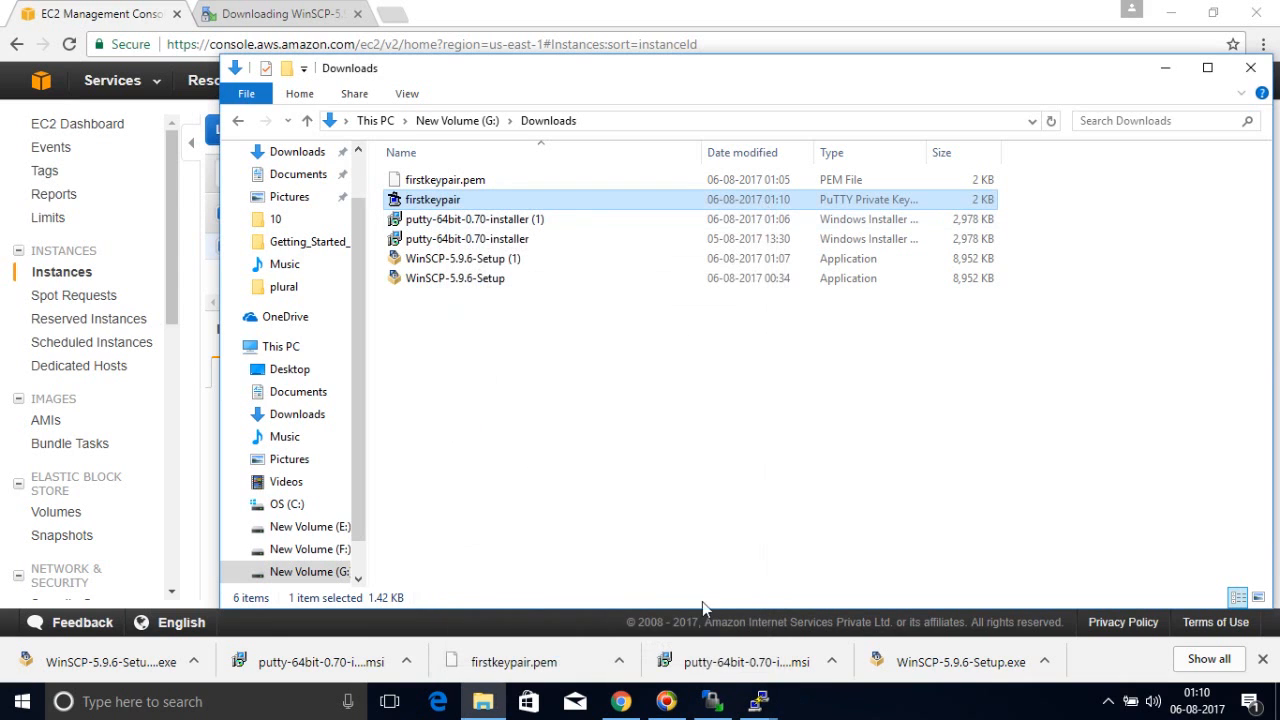
Switch to PuTTY and enter the instance's public DNS, ec2-34-207-79-253.compute-1.amazonaws.com, as the session's host name
mouse_move(755, 705)
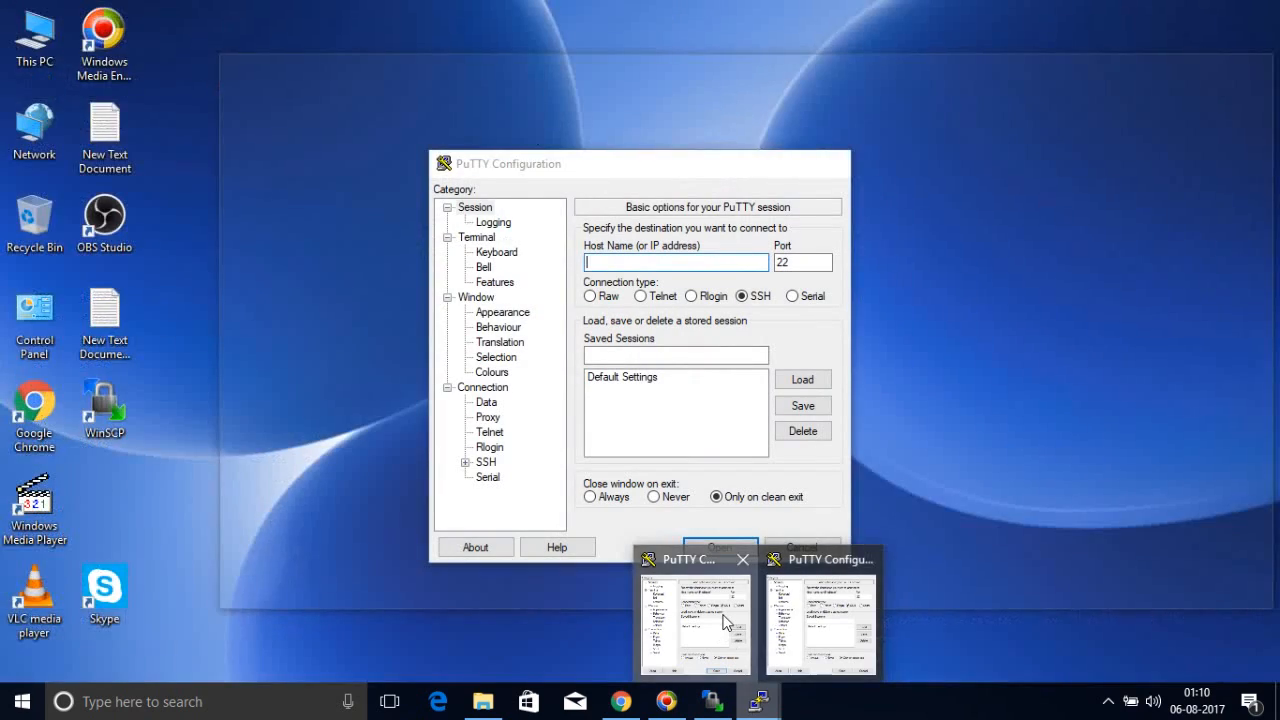
click(779, 618)
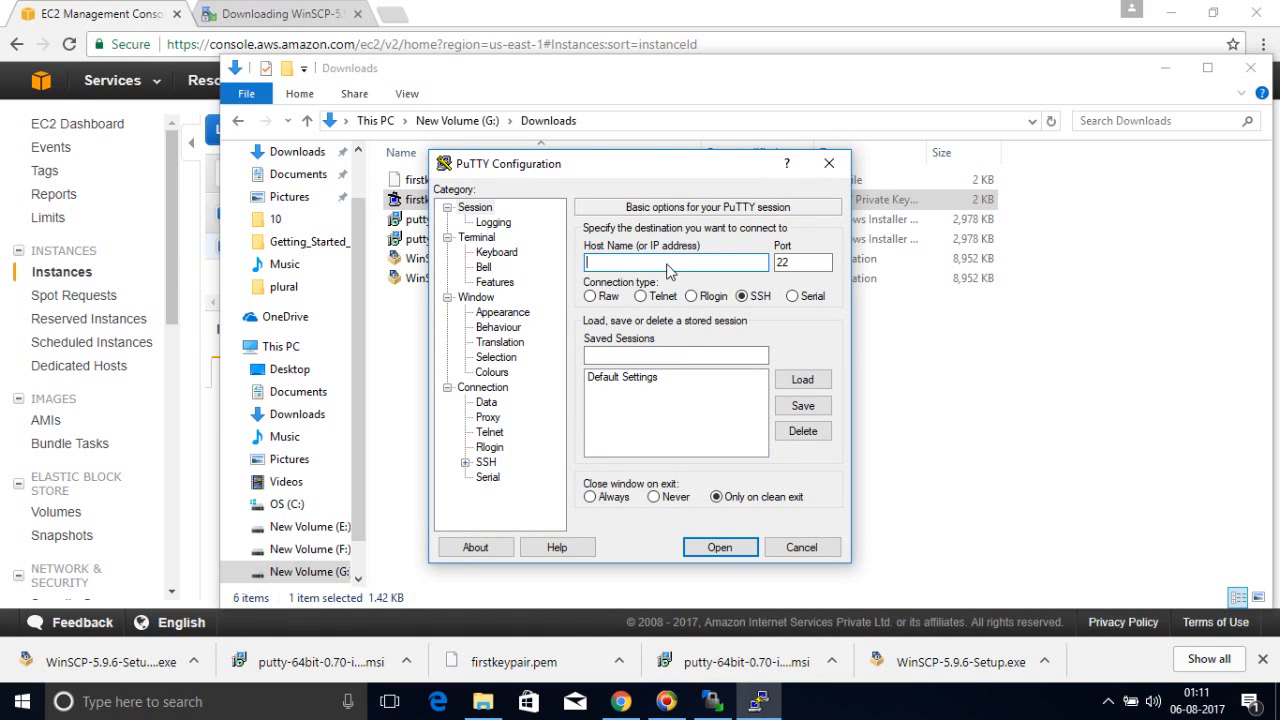
click(620, 701)
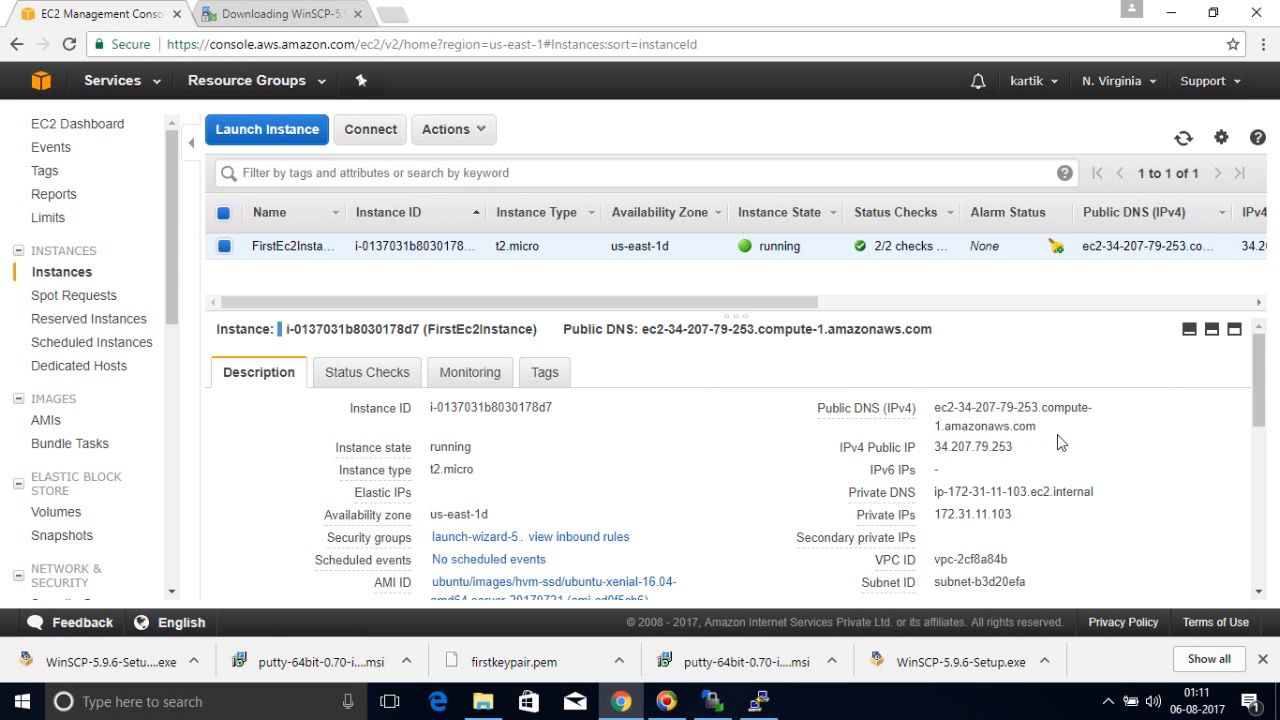
click(1170, 12)
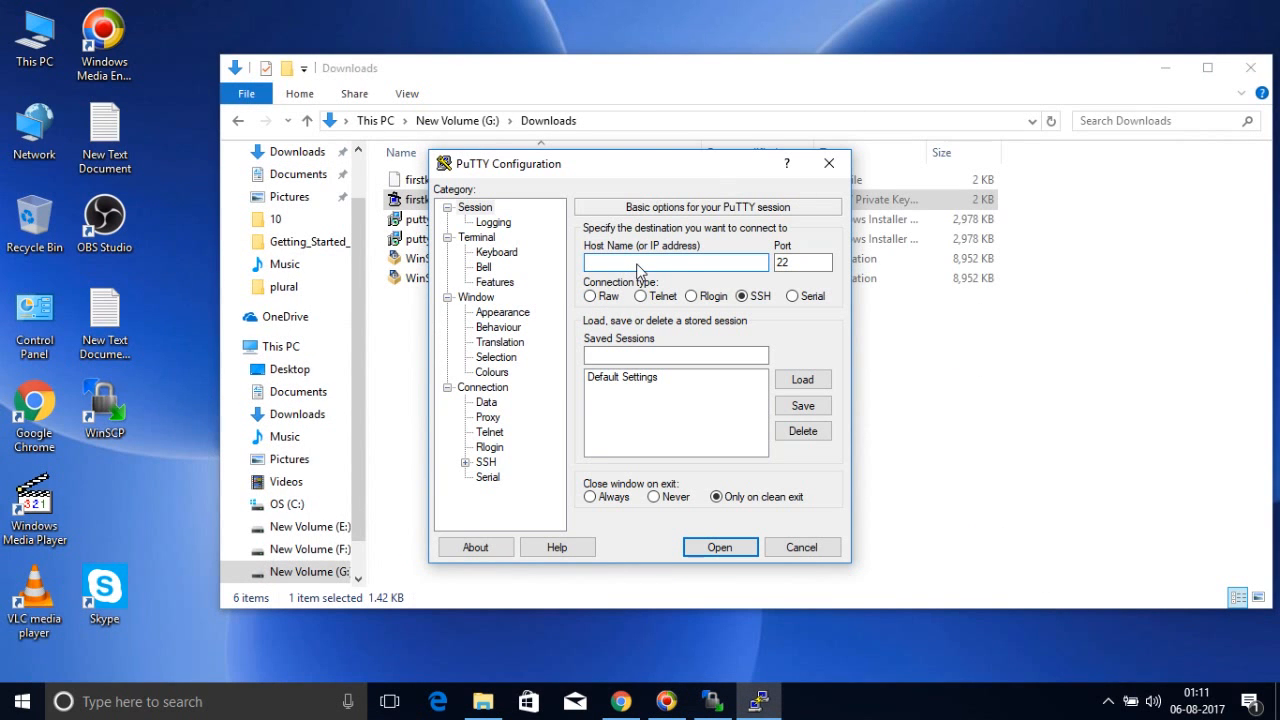
key(ctrl+v)
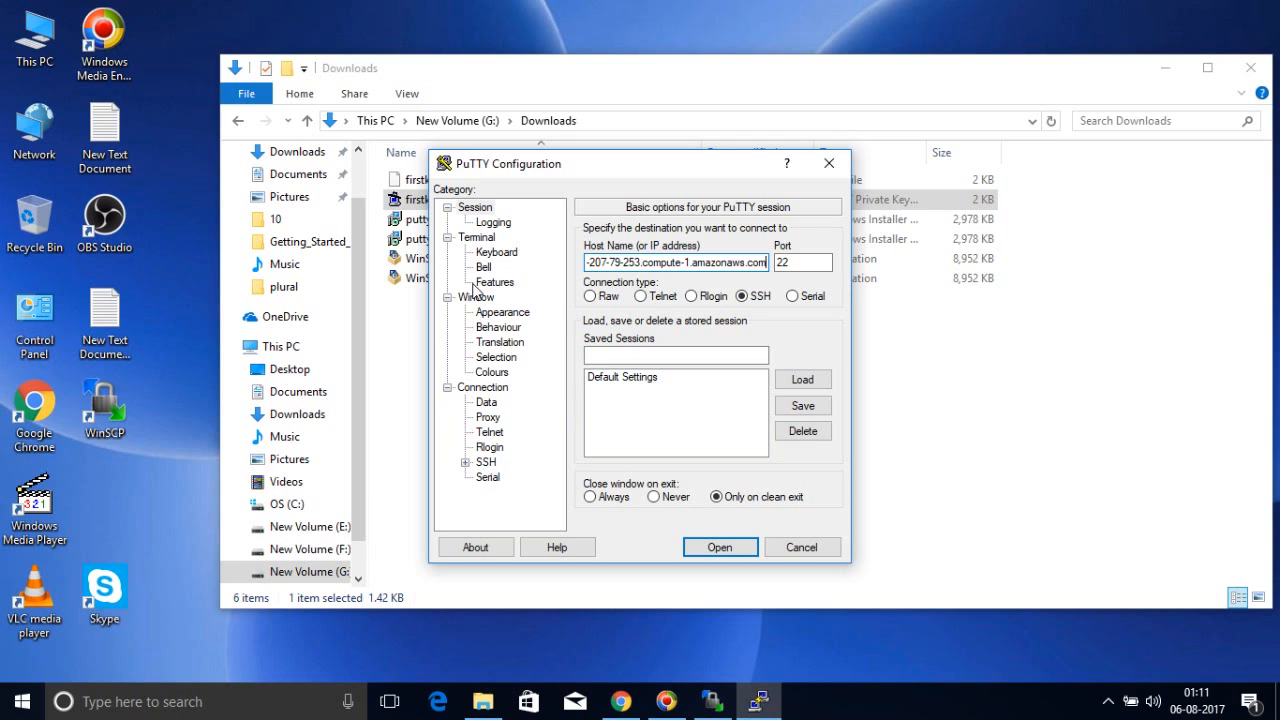
Set firstkeypair from the Downloads folder as the private key file for the PuTTY session's SSH authentication
click(465, 462)
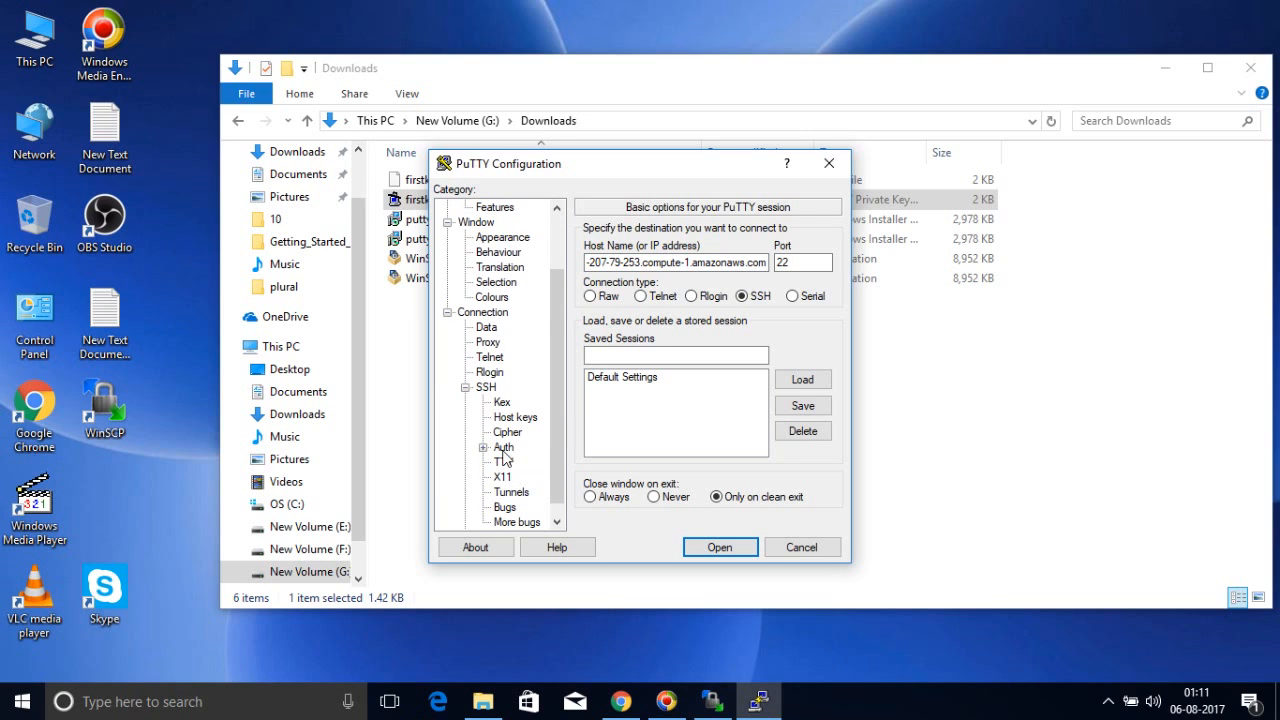
click(503, 449)
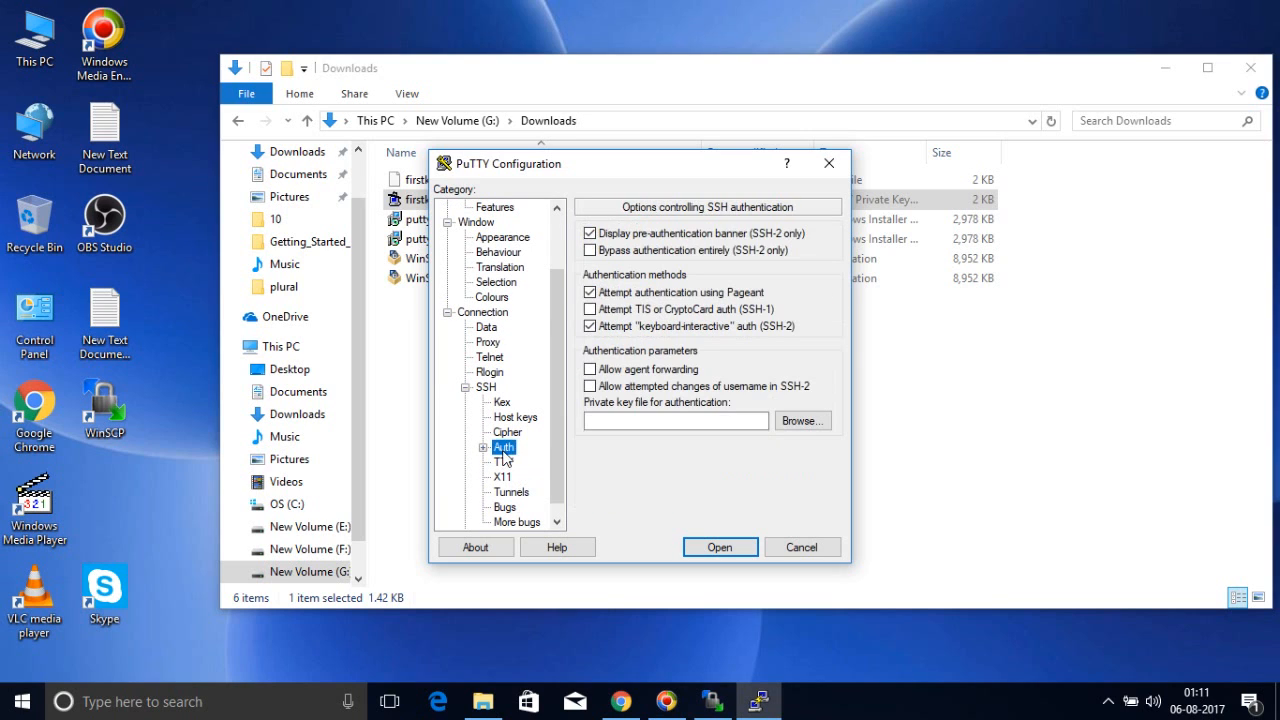
click(800, 421)
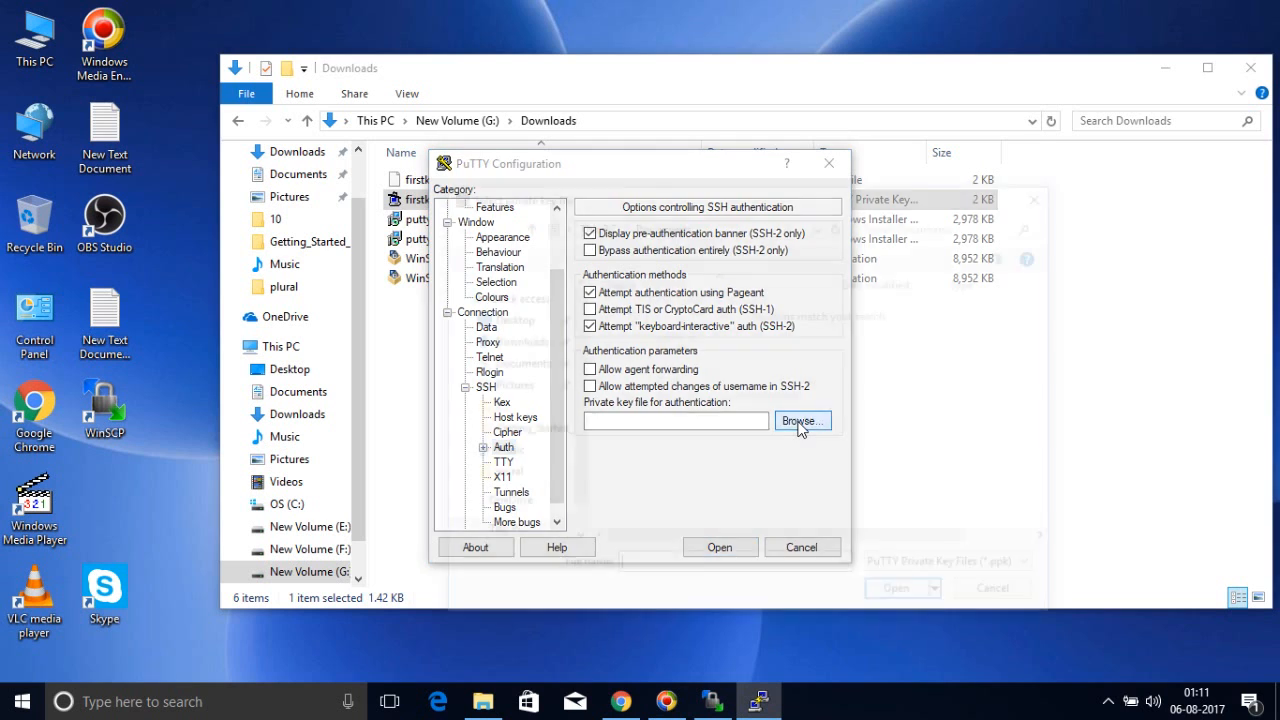
click(591, 223)
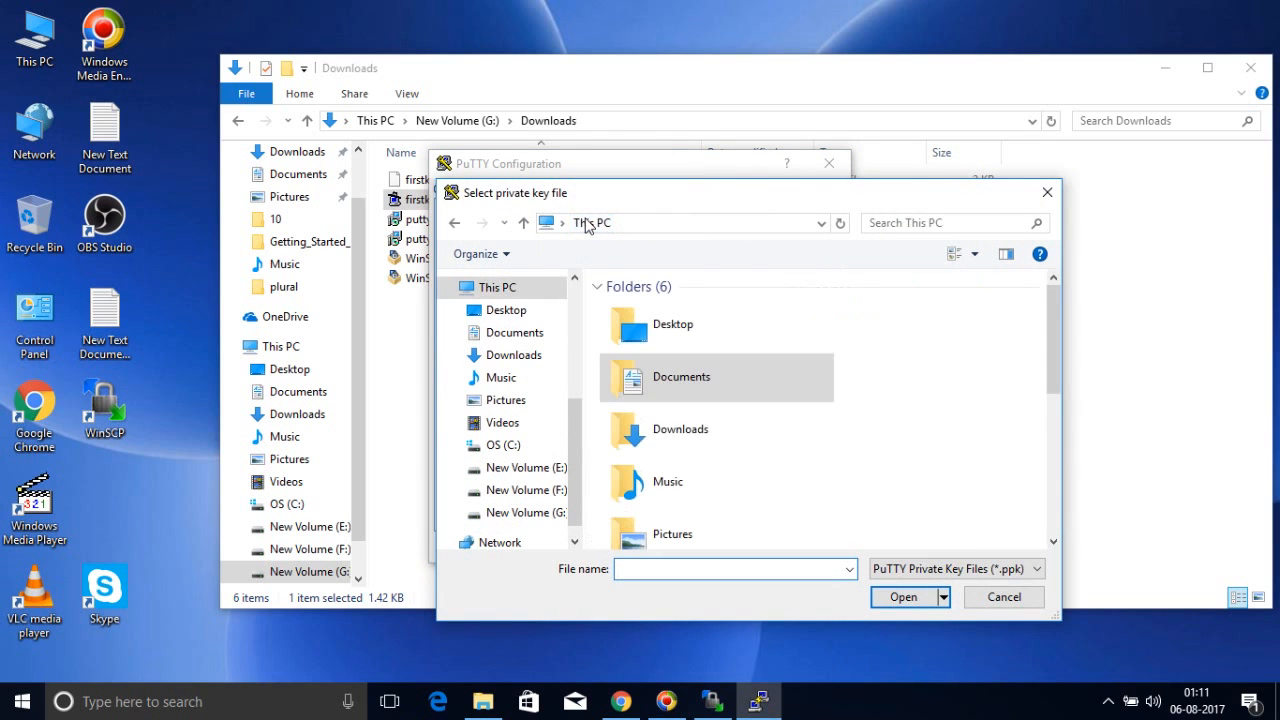
double_click(683, 437)
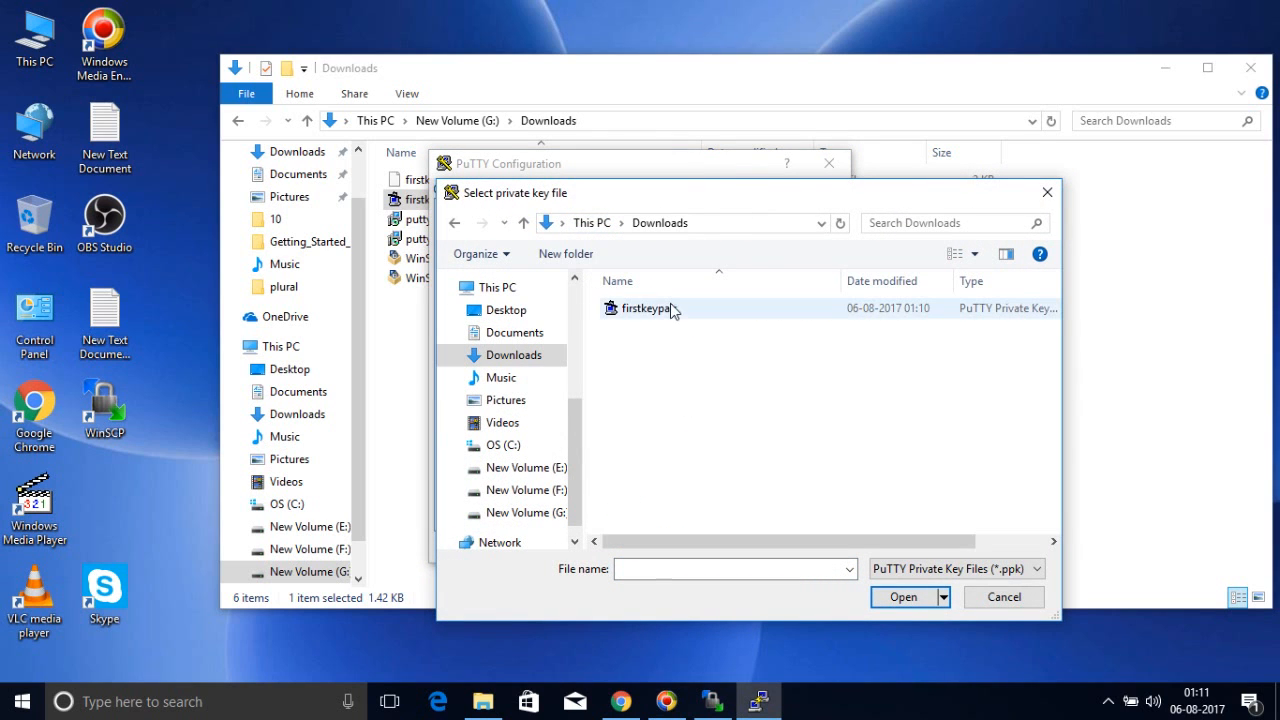
click(650, 310)
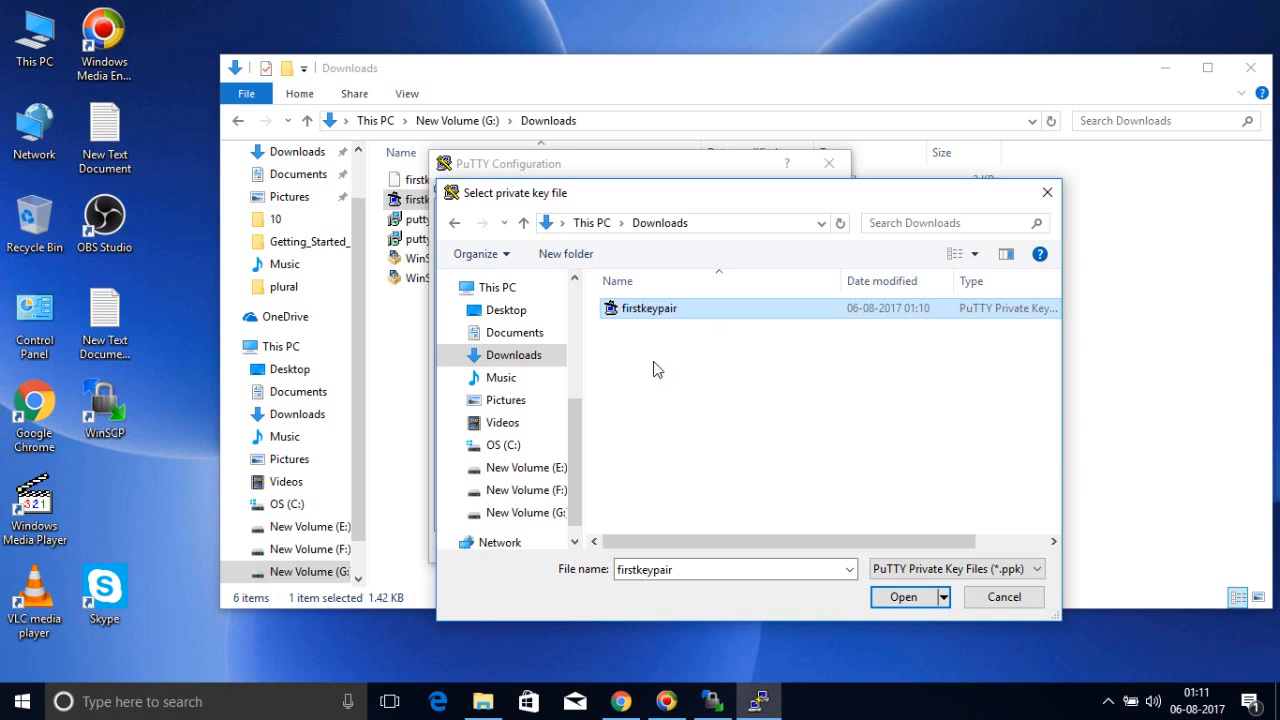
click(909, 605)
Open the SSH connection, trust and cache the server's host key, and log in as ubuntu
click(718, 549)
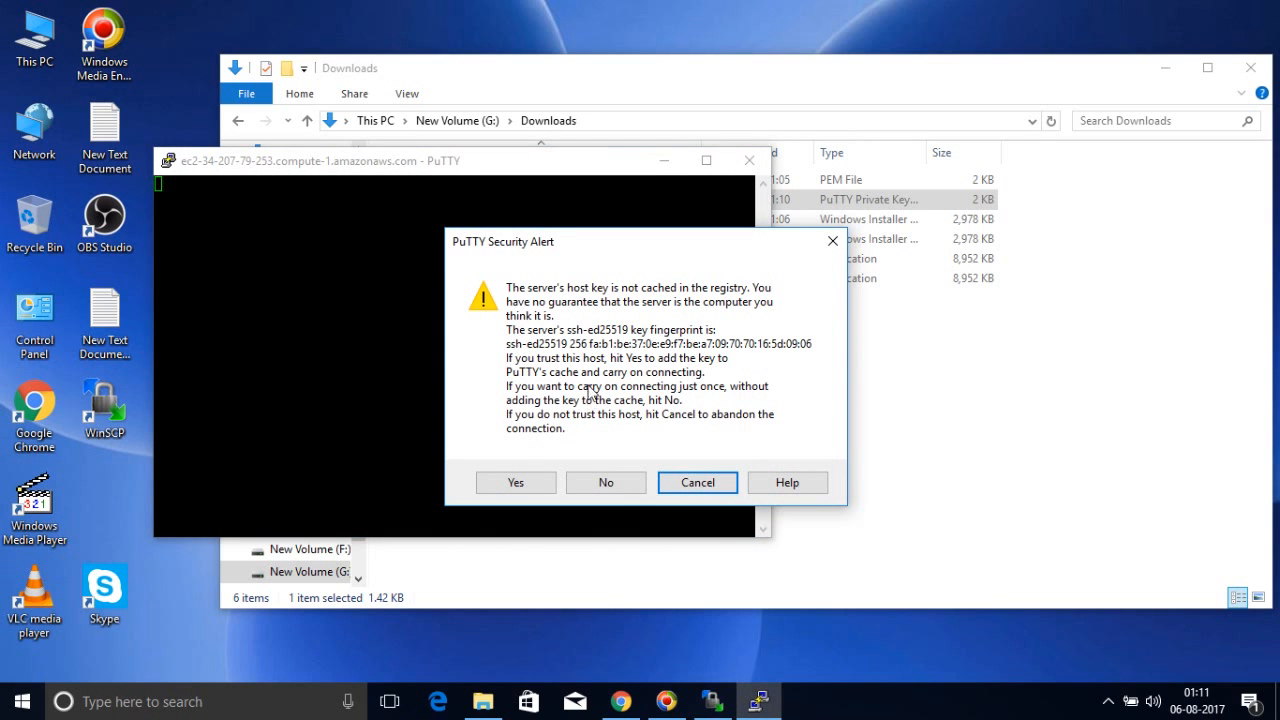
click(519, 487)
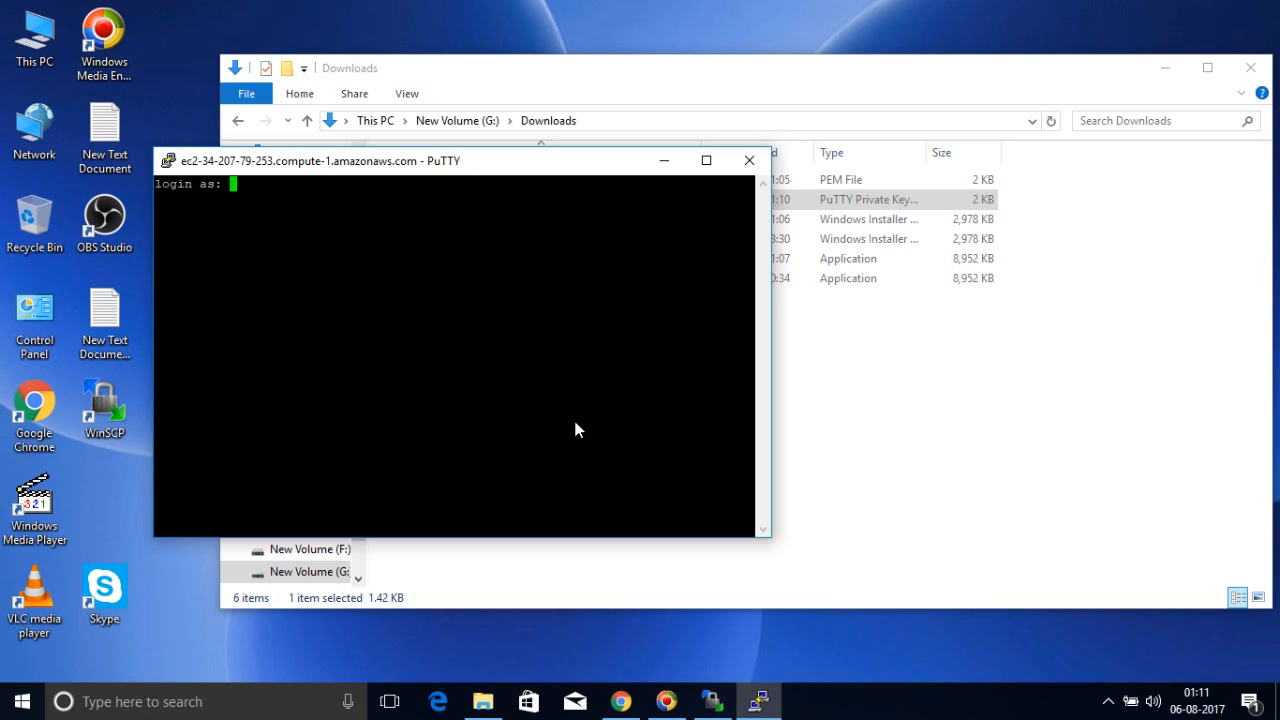
text(ubuntu)
key(Return)
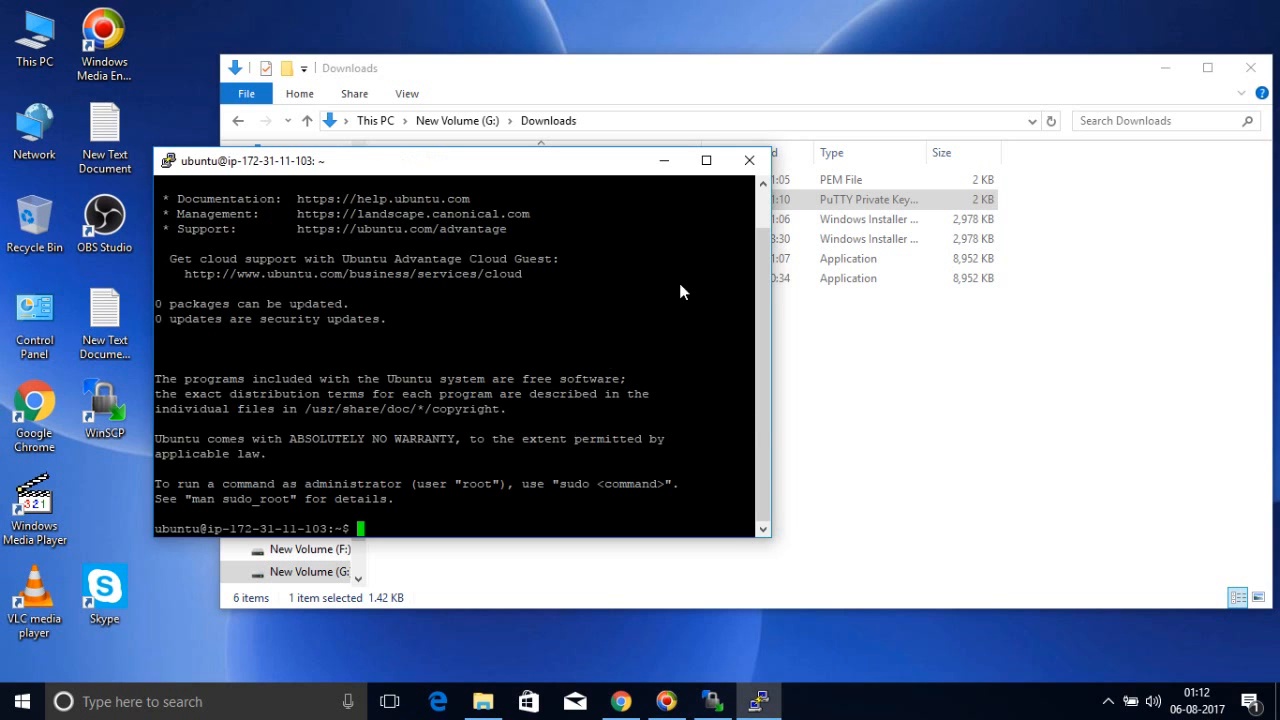
In the maximized terminal, list the home directory's contents with ls and print the working directory with pwd
click(706, 160)
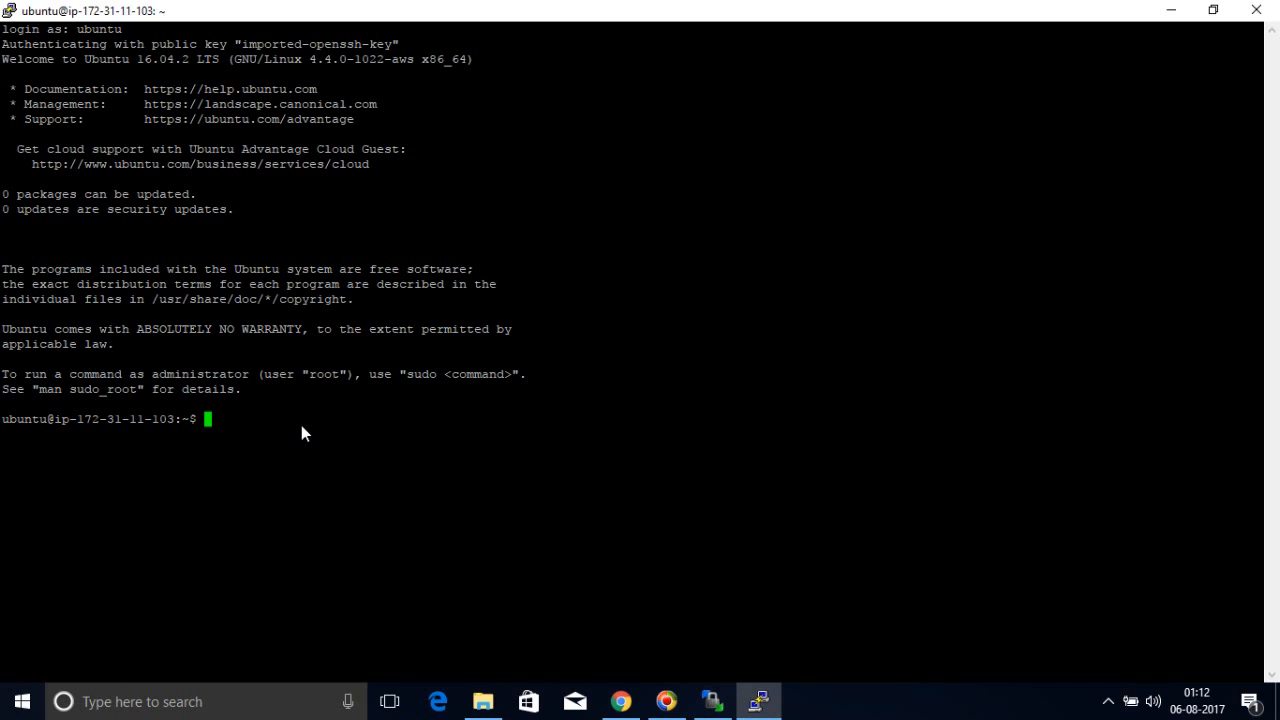
text(ls)
key(Return)
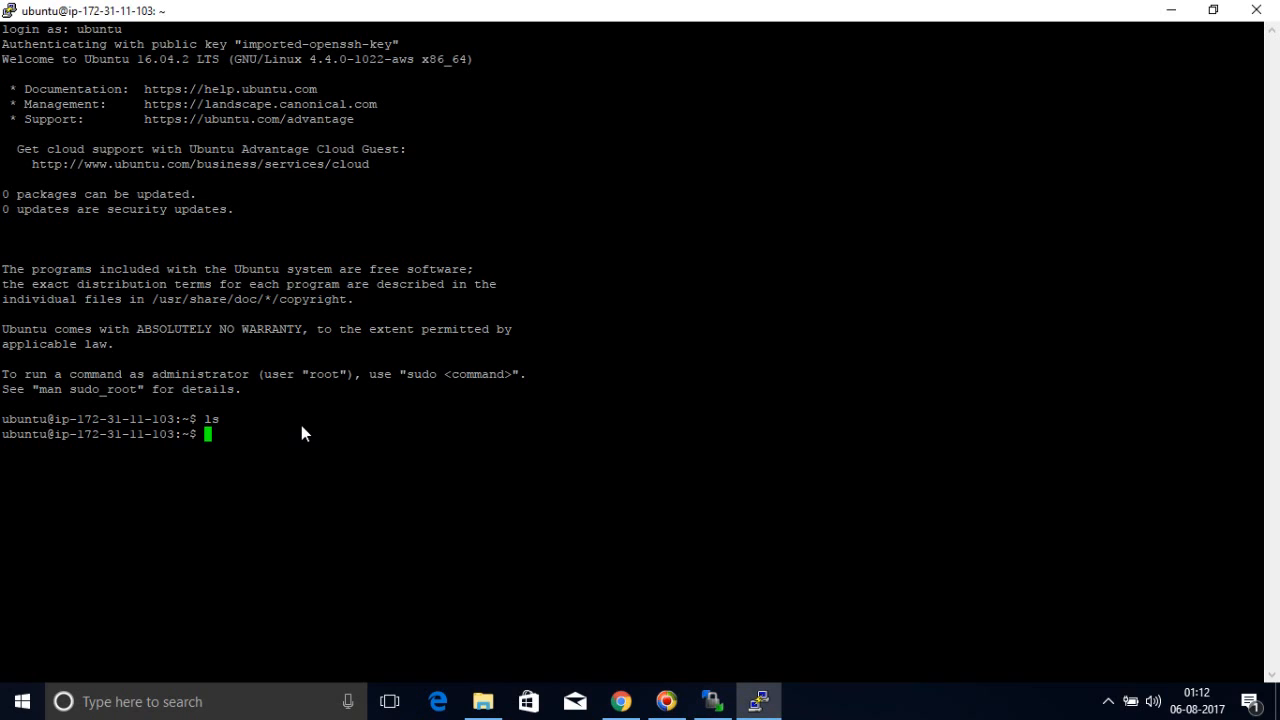
text(pwd)
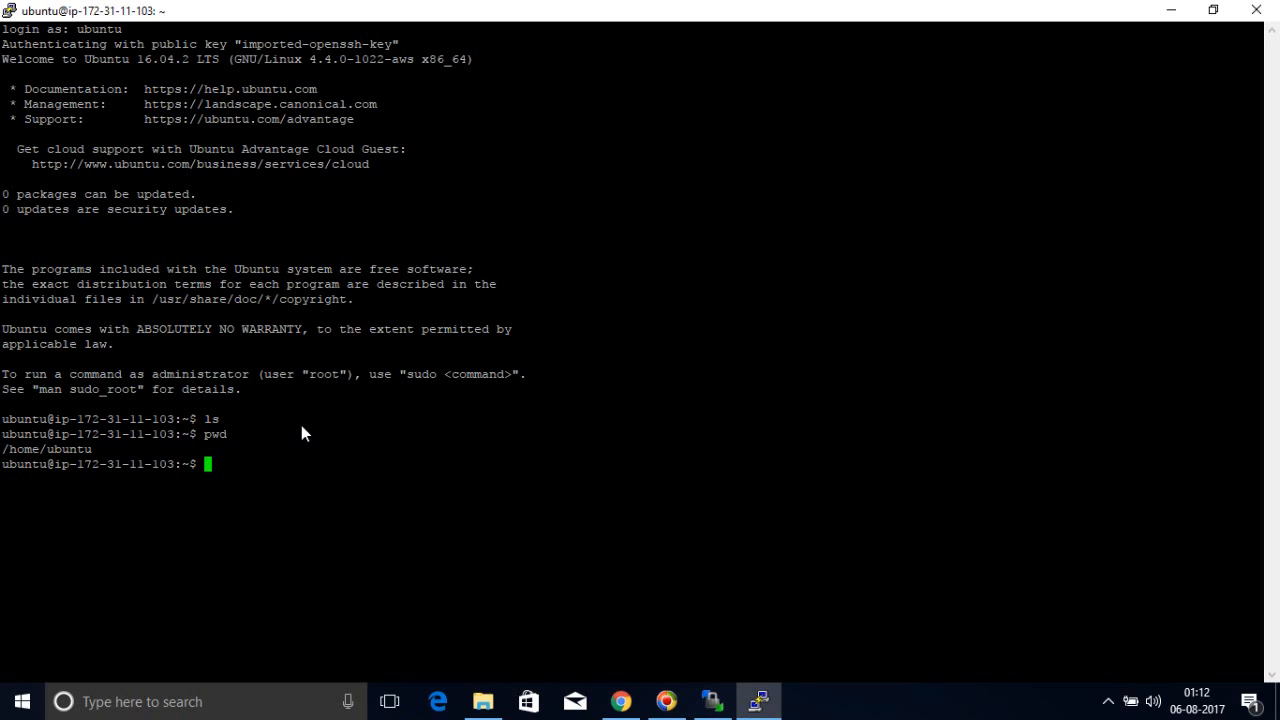
Create a directory named a with mkdir and list the home directory's contents
text(mkr)
text(ir a)
key(Return)
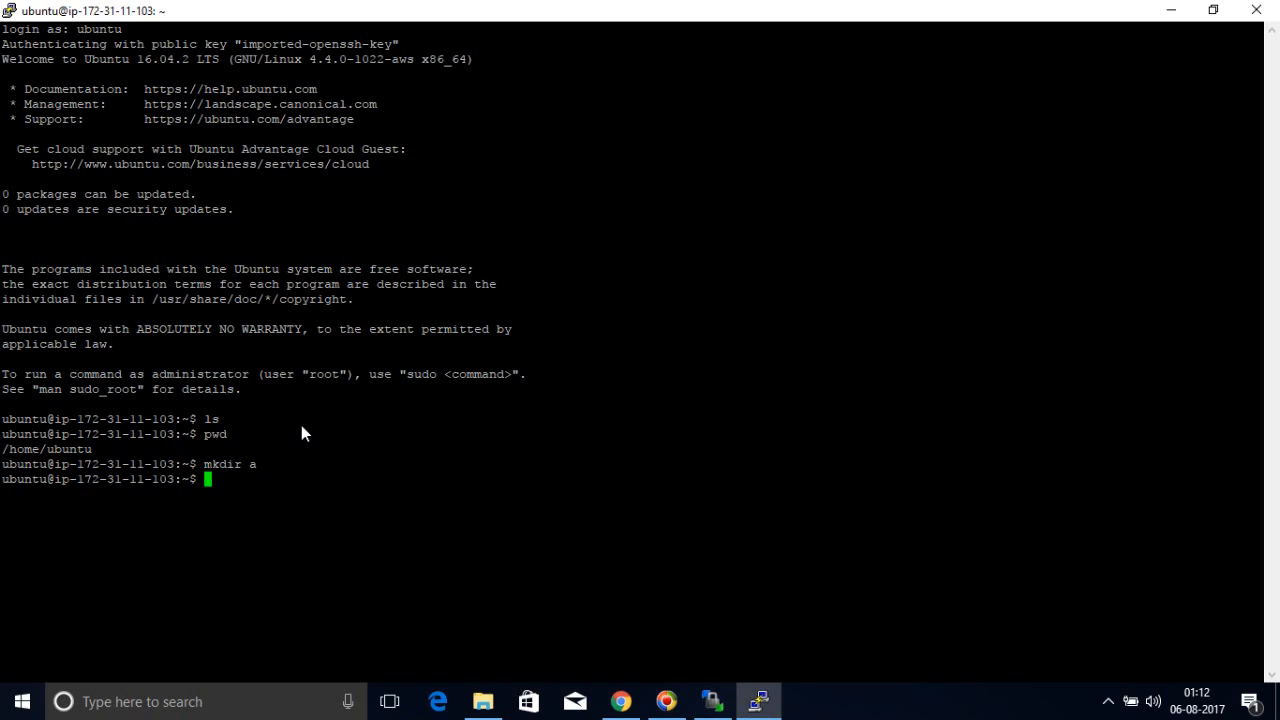
text(ls)
key(Return)
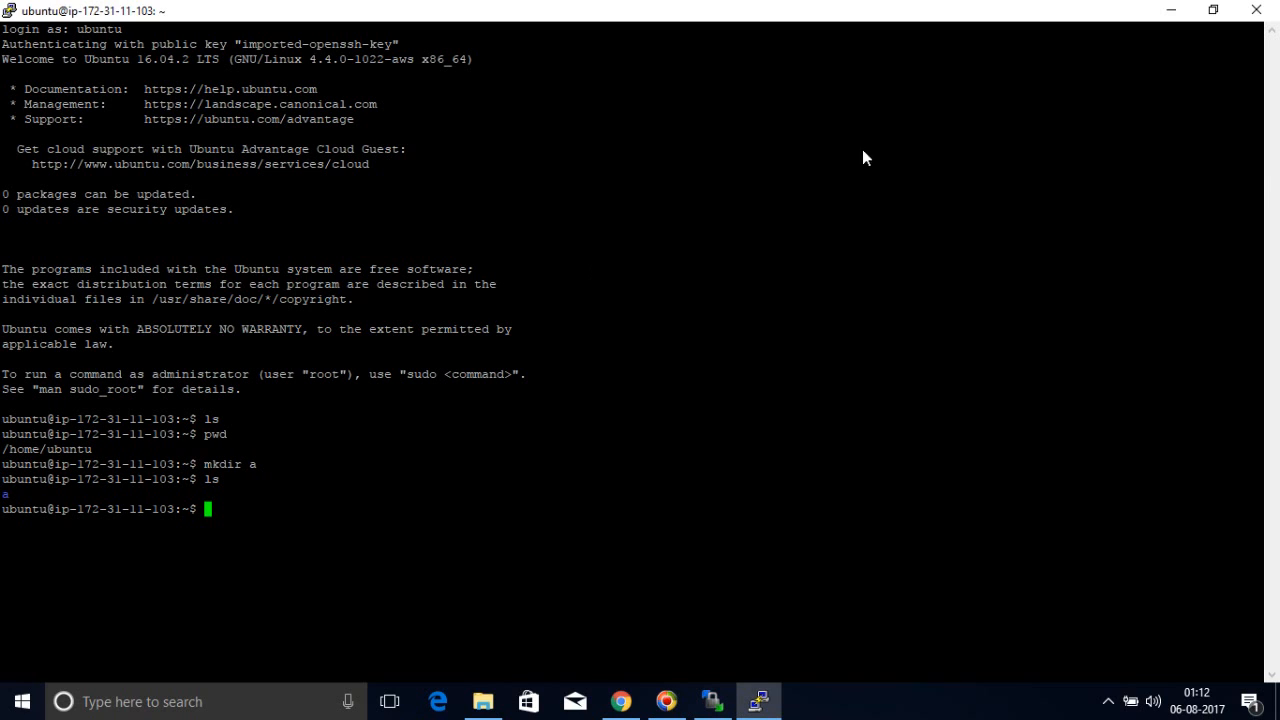
Close the PuTTY session
click(1265, 20)
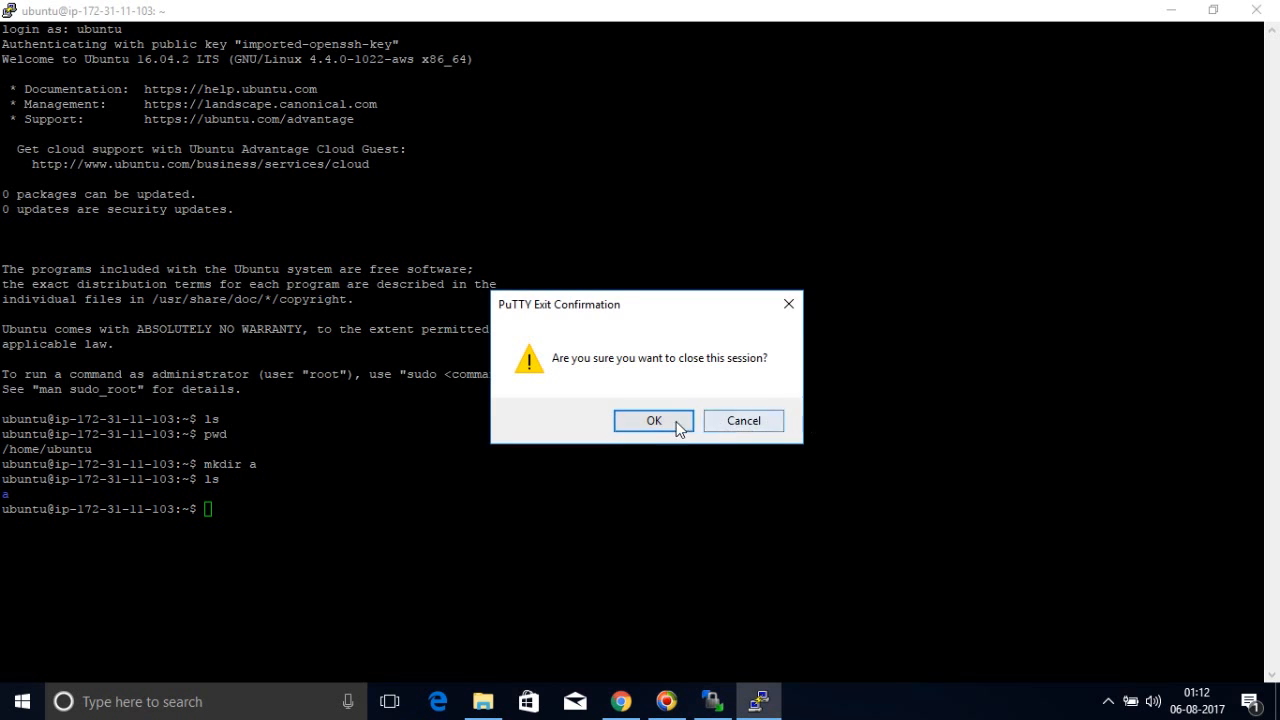
click(654, 421)
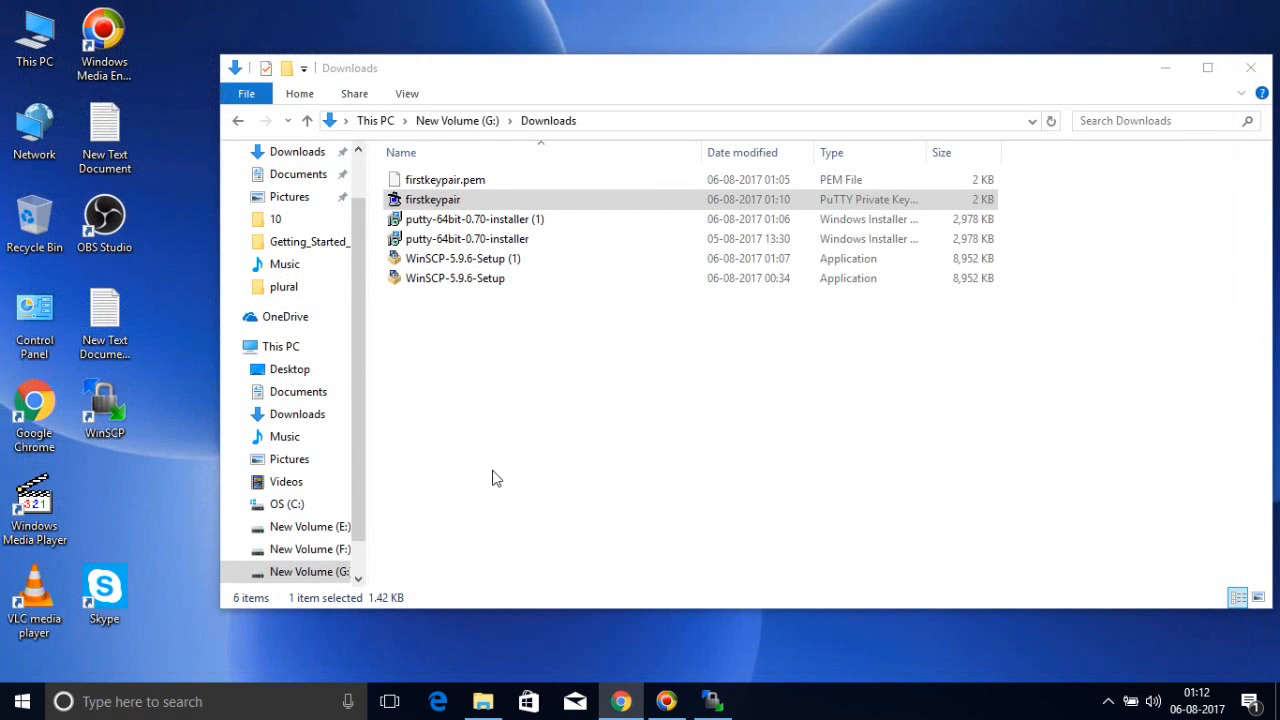
Launch WinSCP and enter host name ec2-34-207-79-253.compute-1.amazonaws.com and user name ubuntu for the new SFTP site
click(188, 704)
text(win)
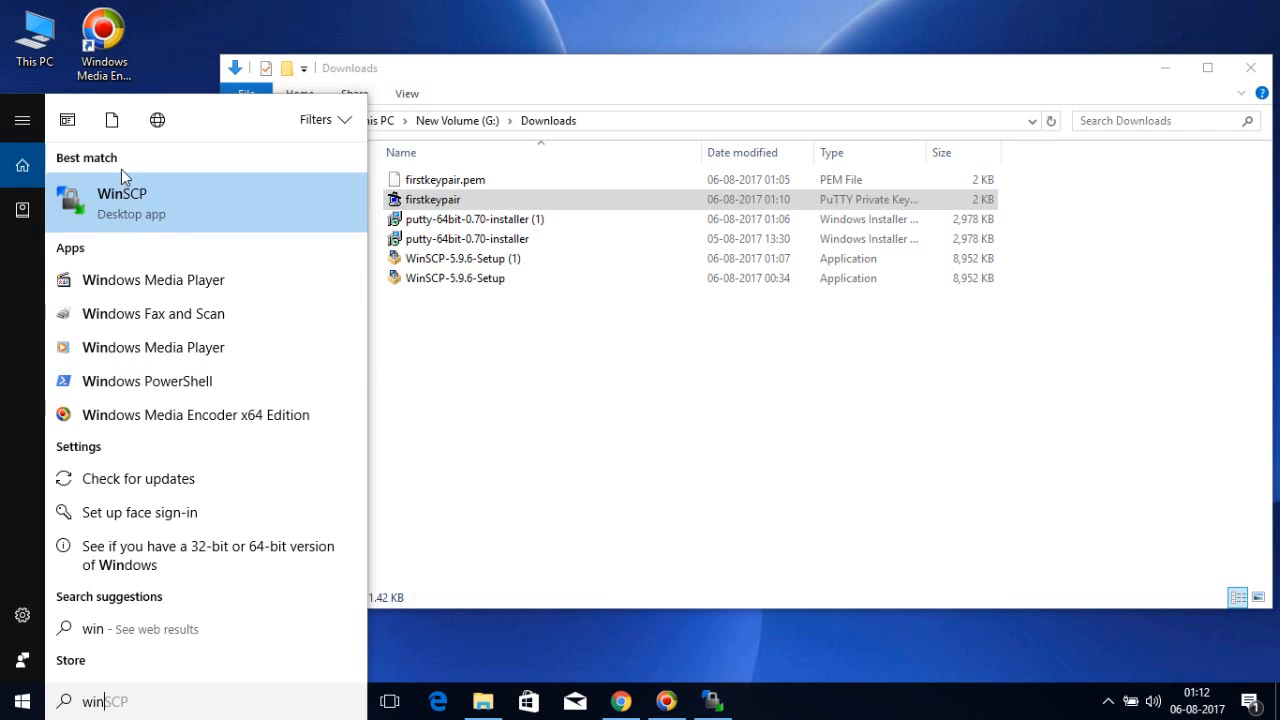
click(133, 196)
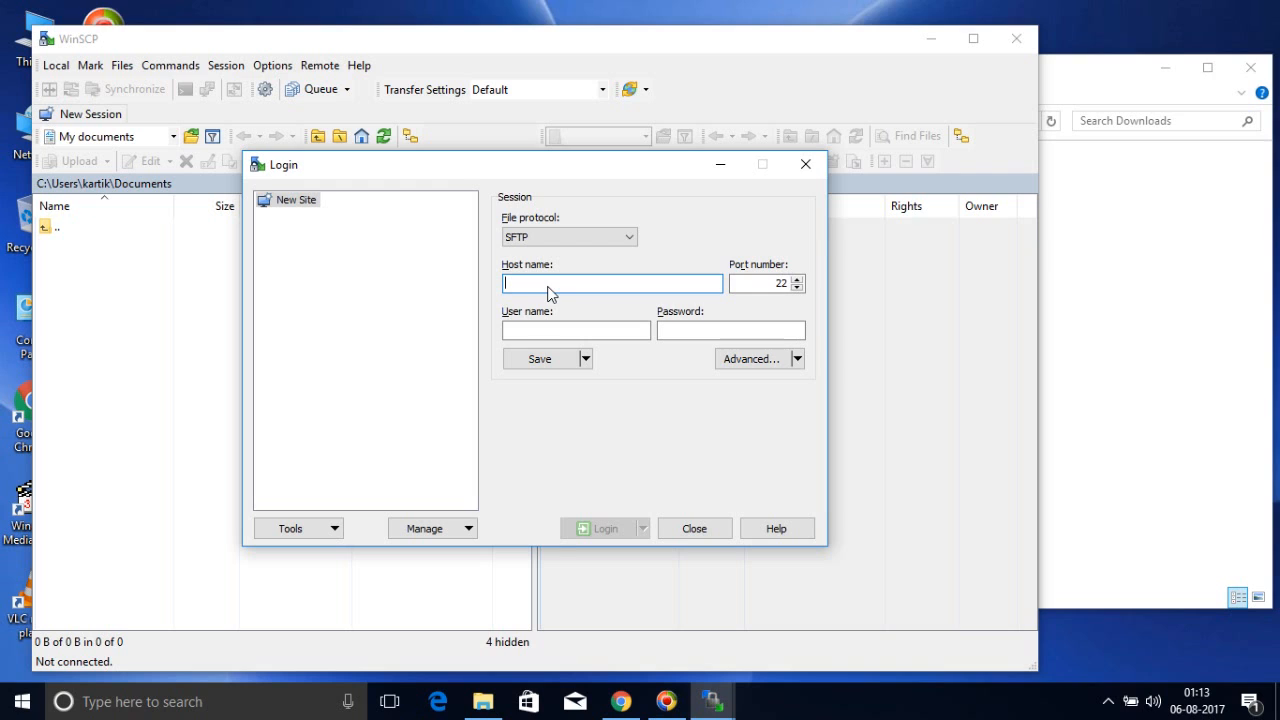
text(ec2-34-207-79-253.compute-1.amazonaws.com)
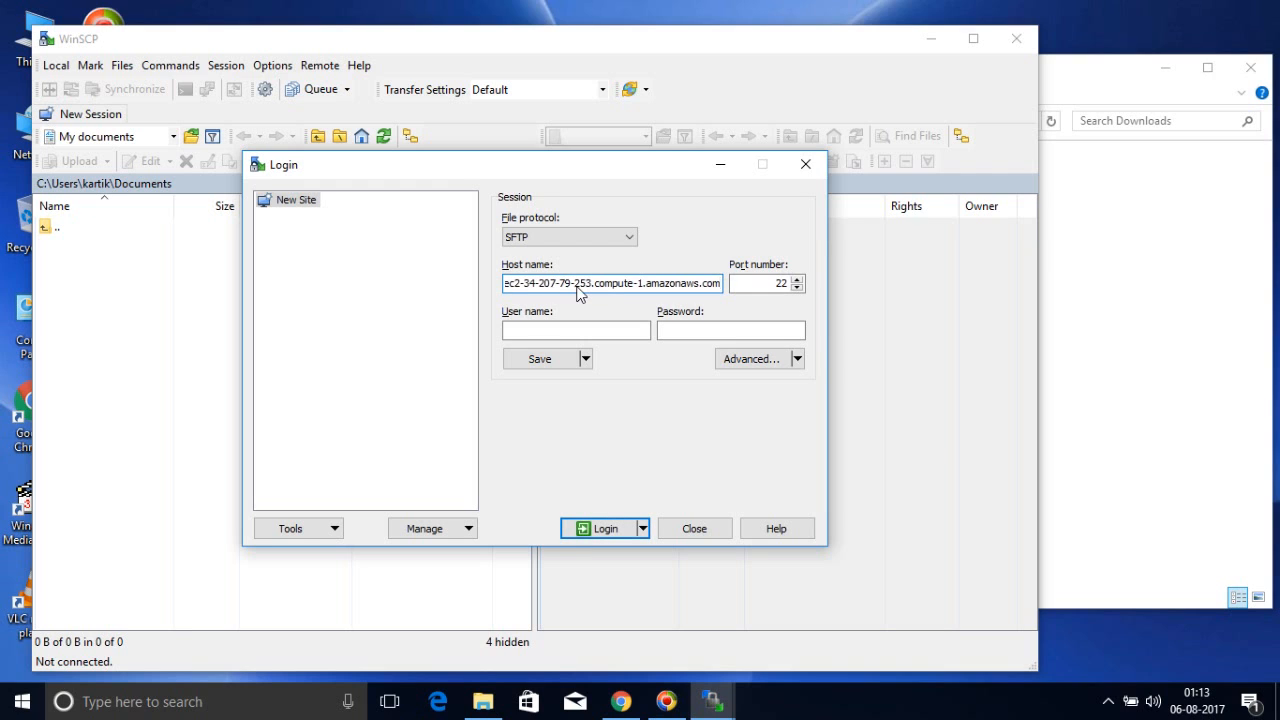
click(577, 331)
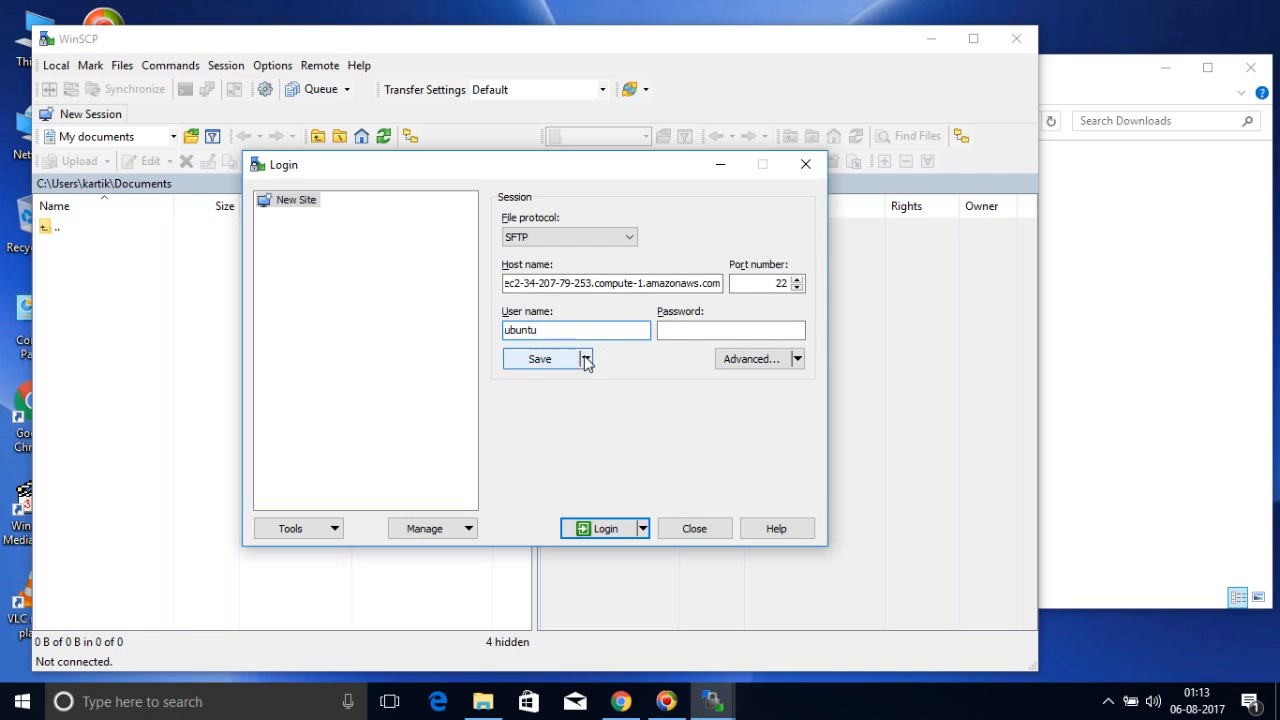
Set G:\downloads\firstkeypair.ppk as the private key file in the site's advanced SSH authentication settings
click(772, 363)
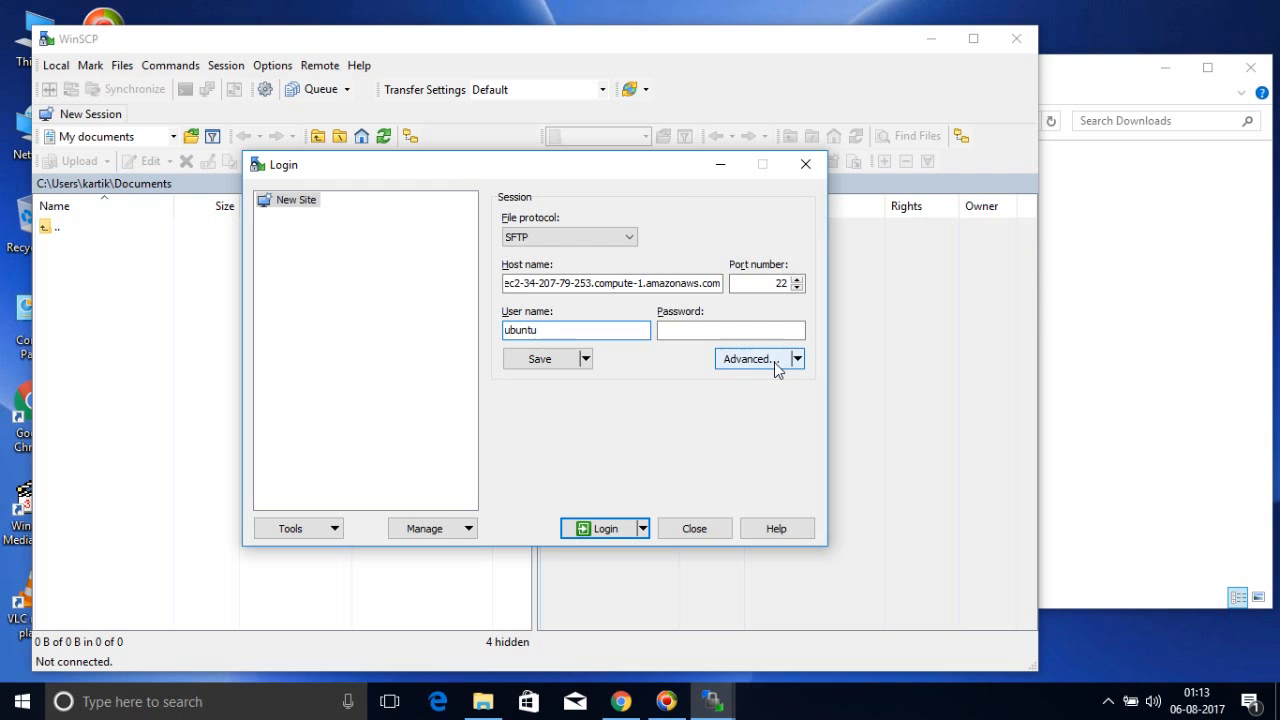
click(775, 366)
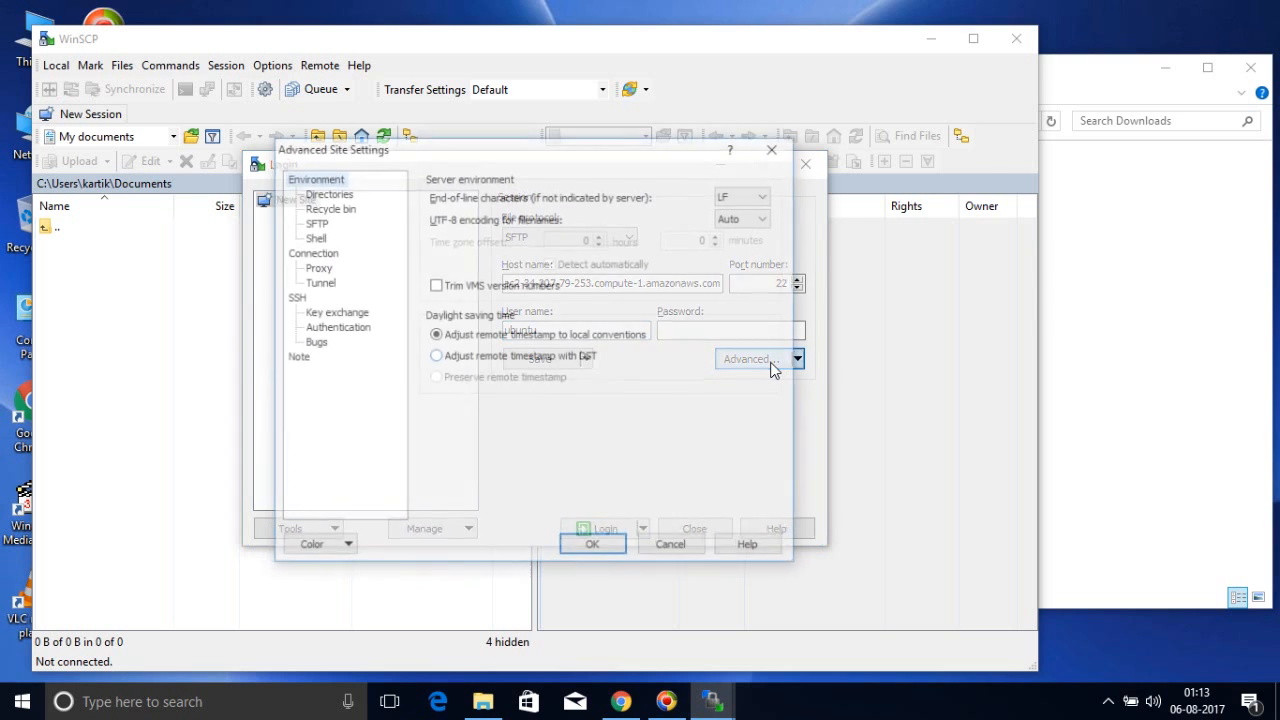
click(332, 330)
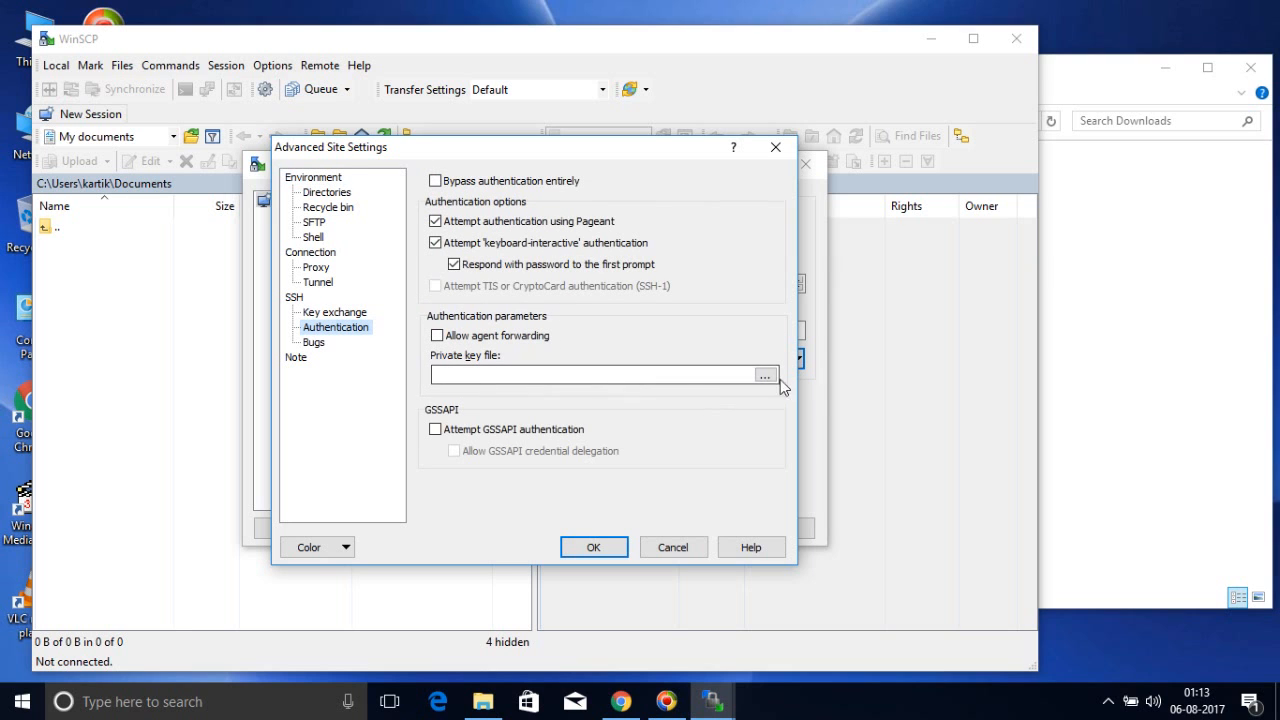
click(766, 376)
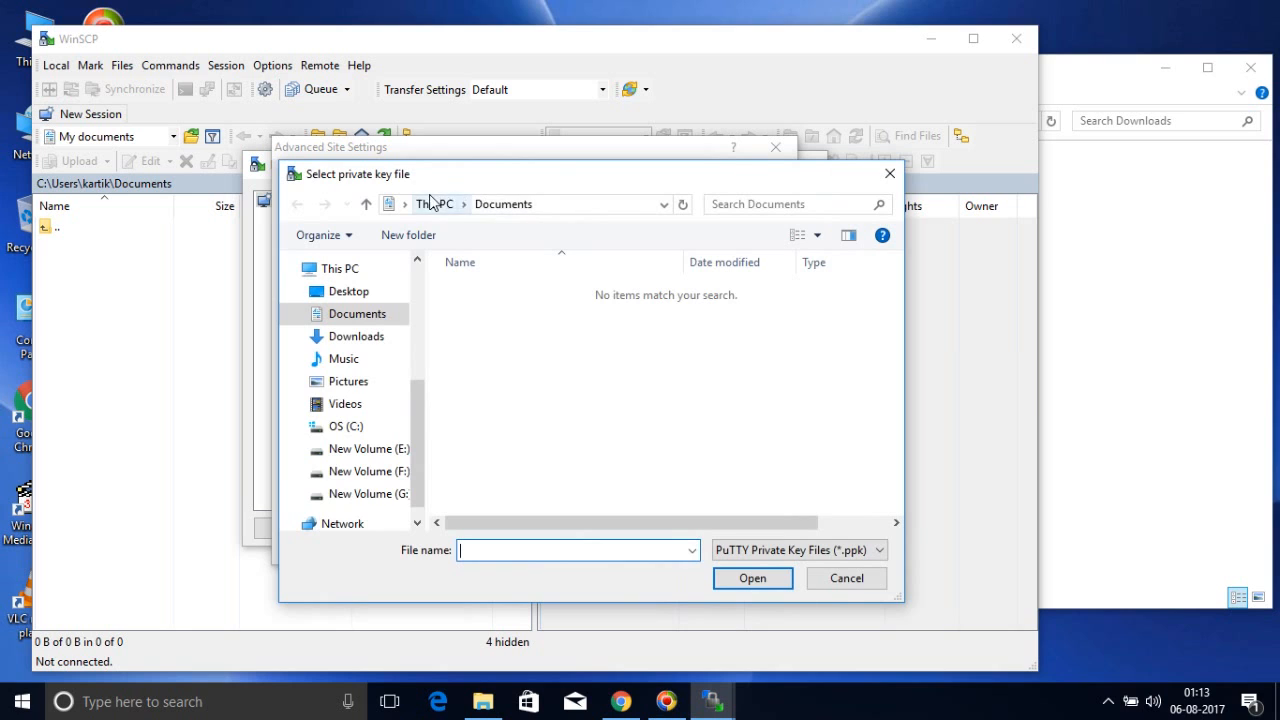
click(433, 203)
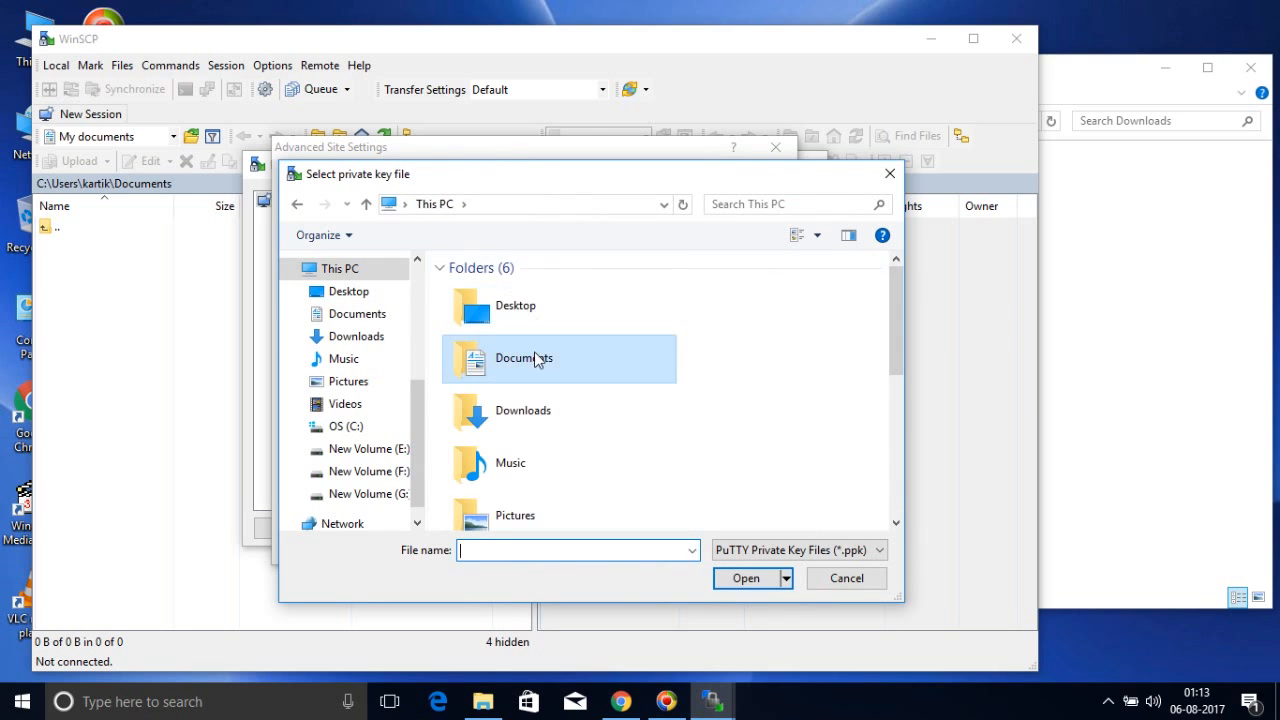
double_click(549, 416)
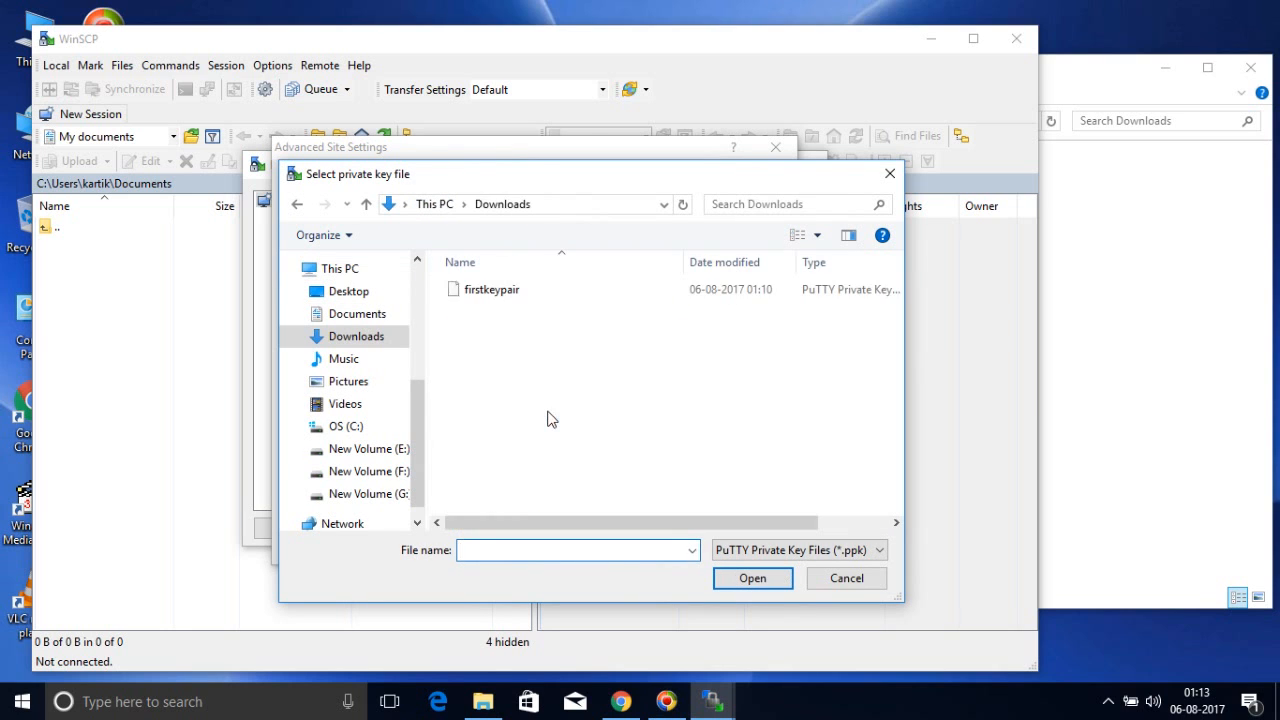
click(519, 290)
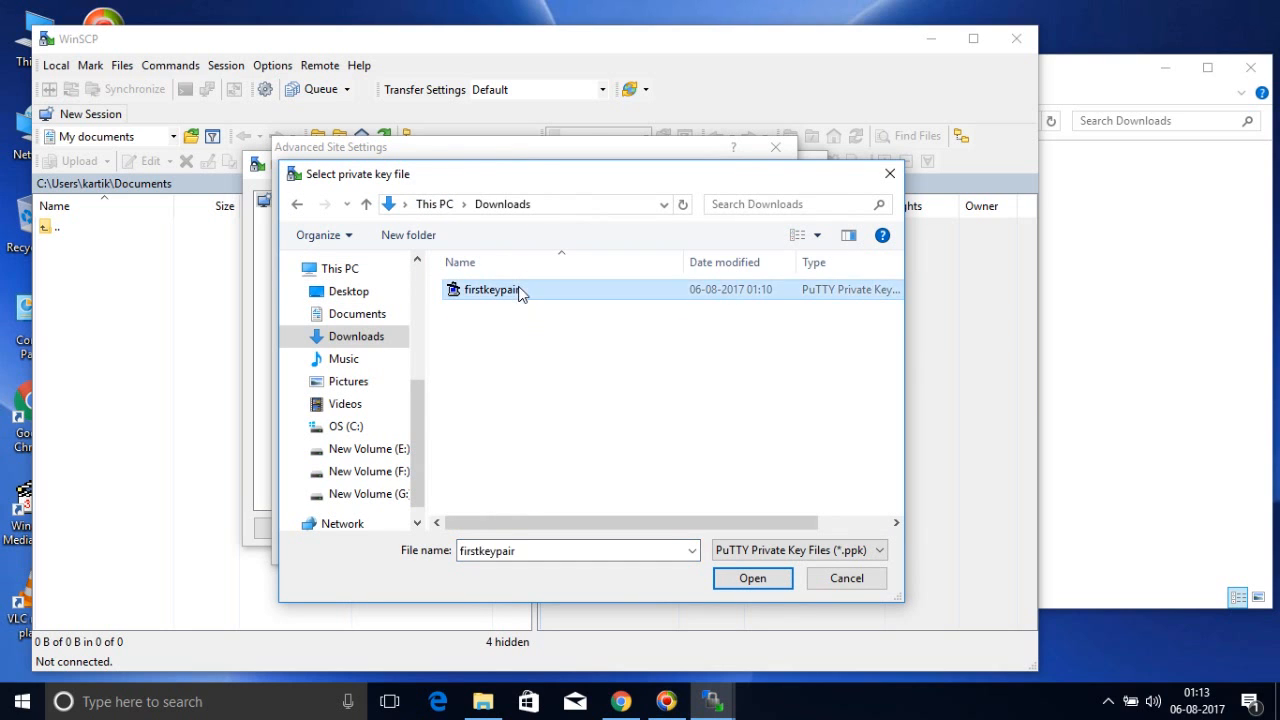
click(744, 578)
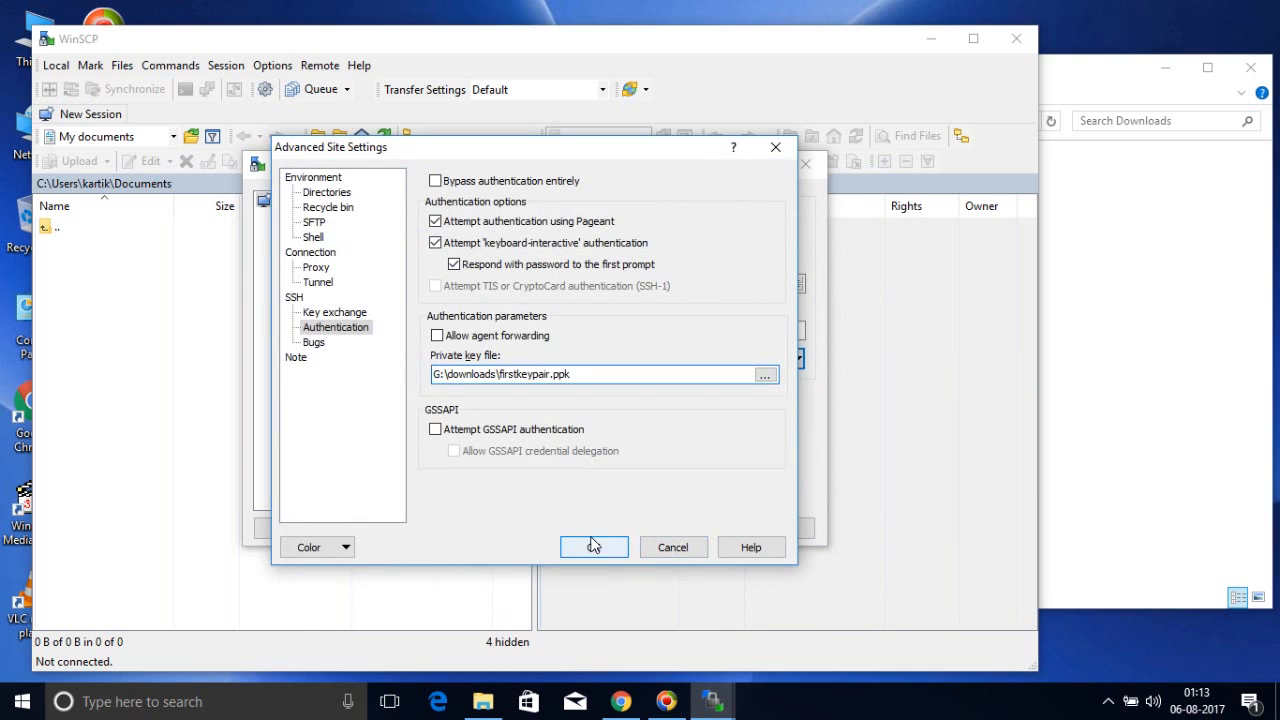
click(592, 543)
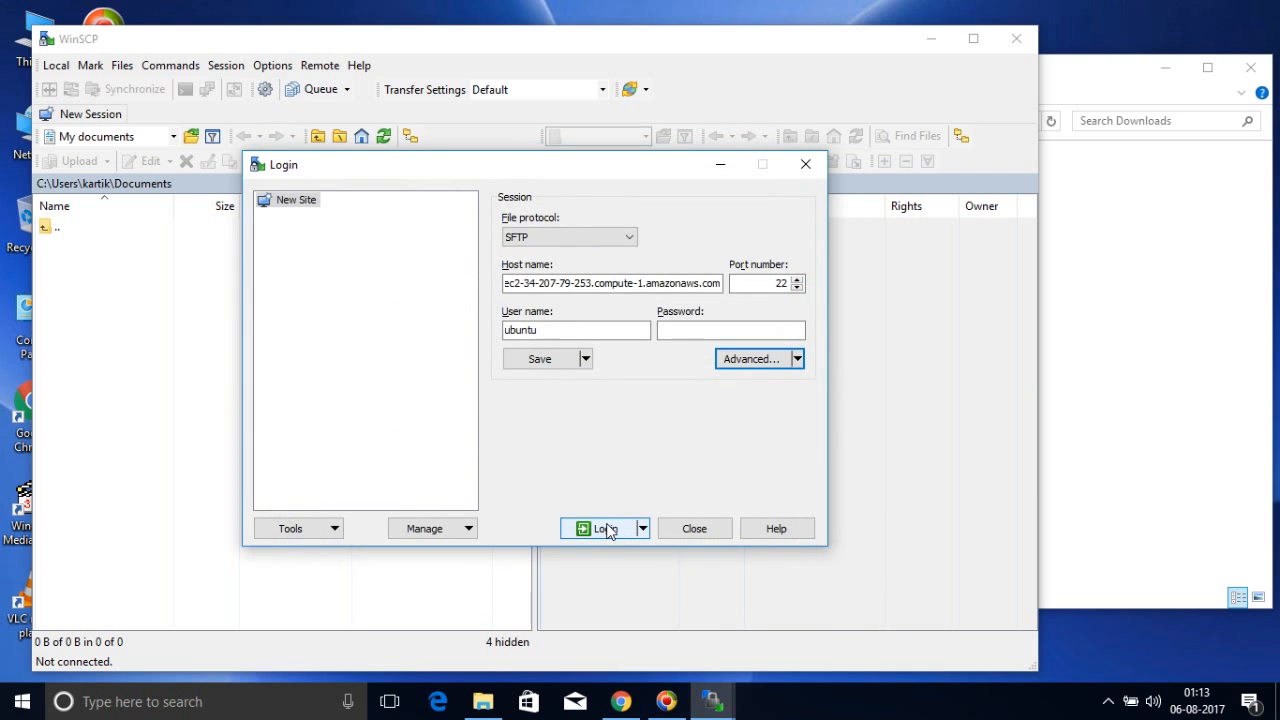
Log in to the instance, add its host key to the cache, and maximize the WinSCP window
click(606, 530)
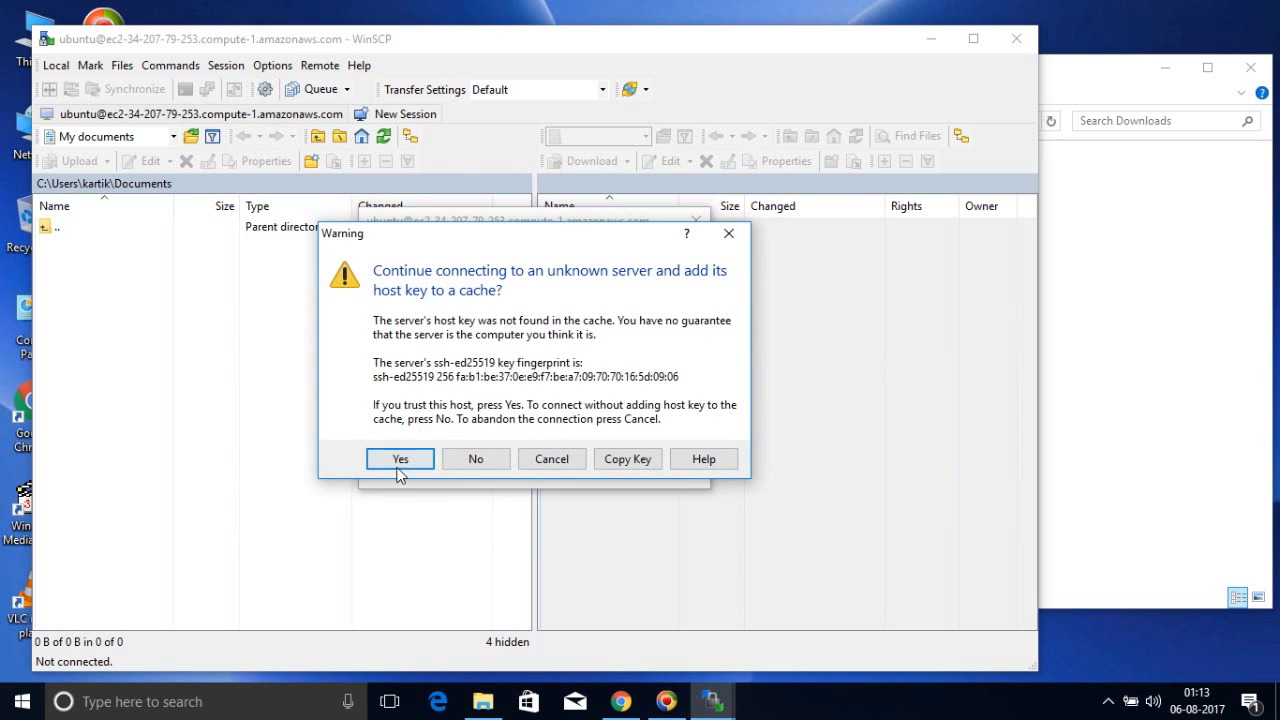
click(398, 468)
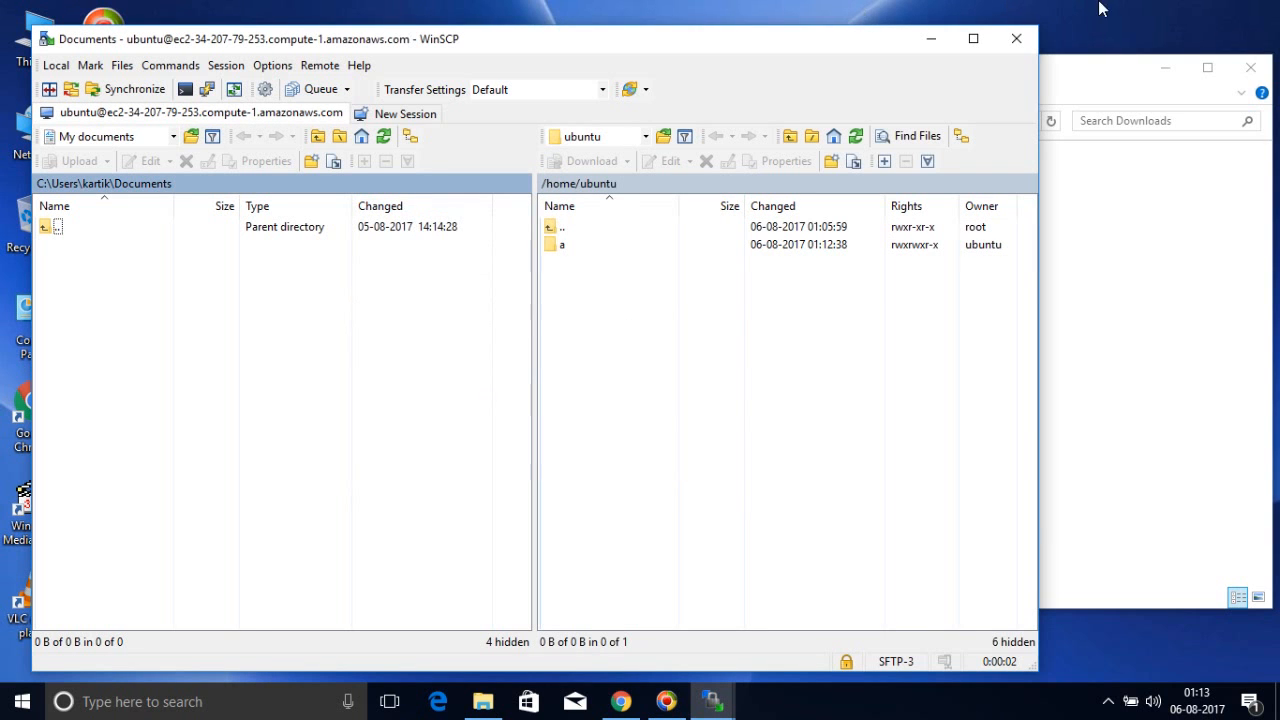
click(973, 38)
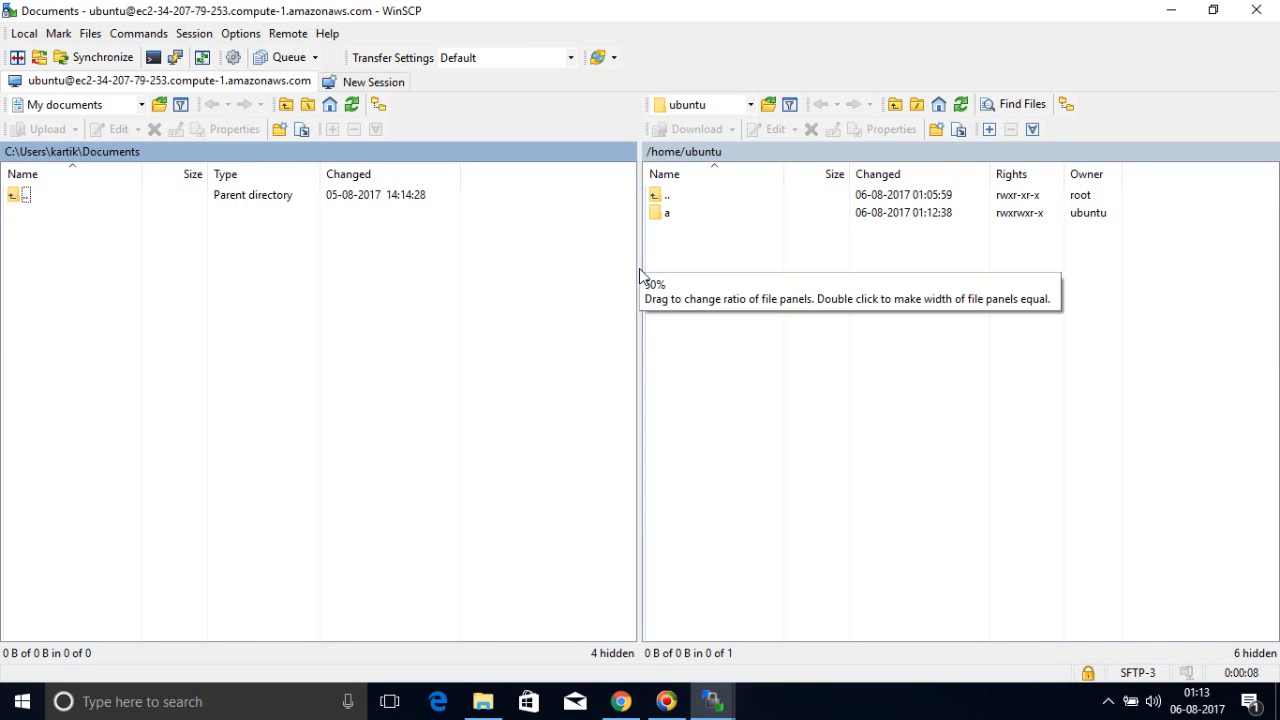
Widen the remote file panel, open the remote folder a, and close WinSCP, terminating its session
drag(639, 268, 502, 250)
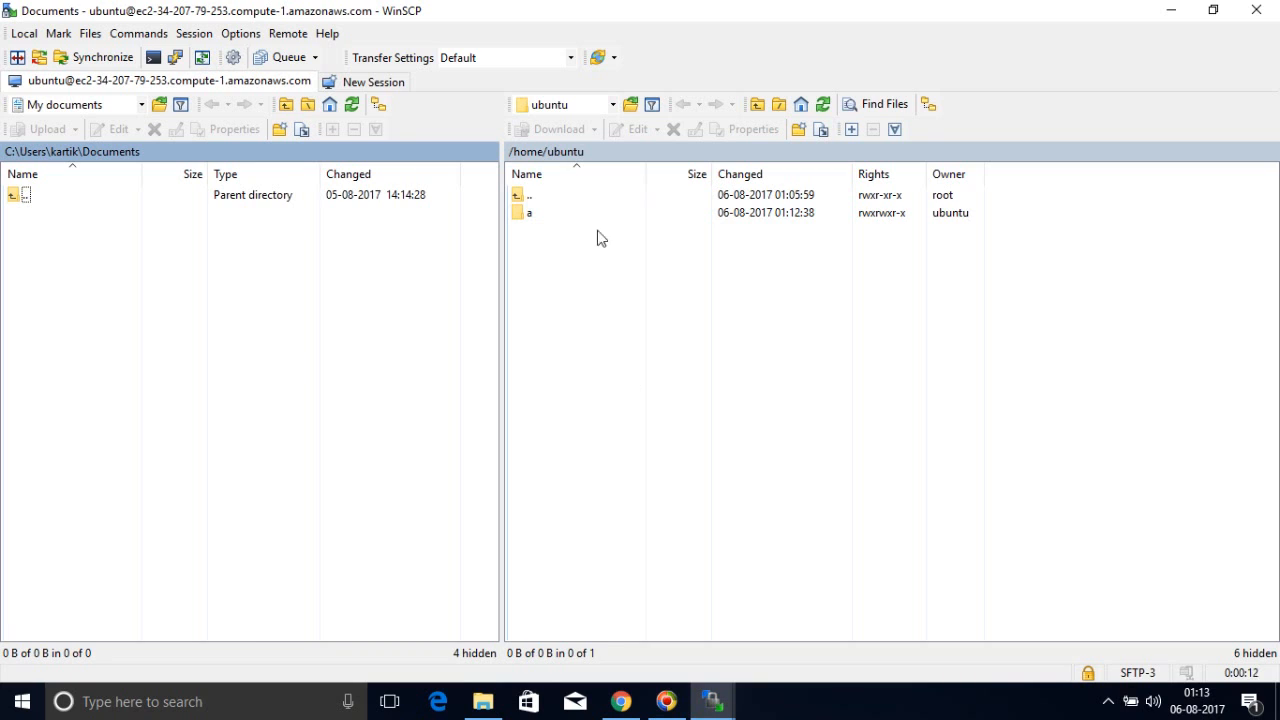
double_click(532, 216)
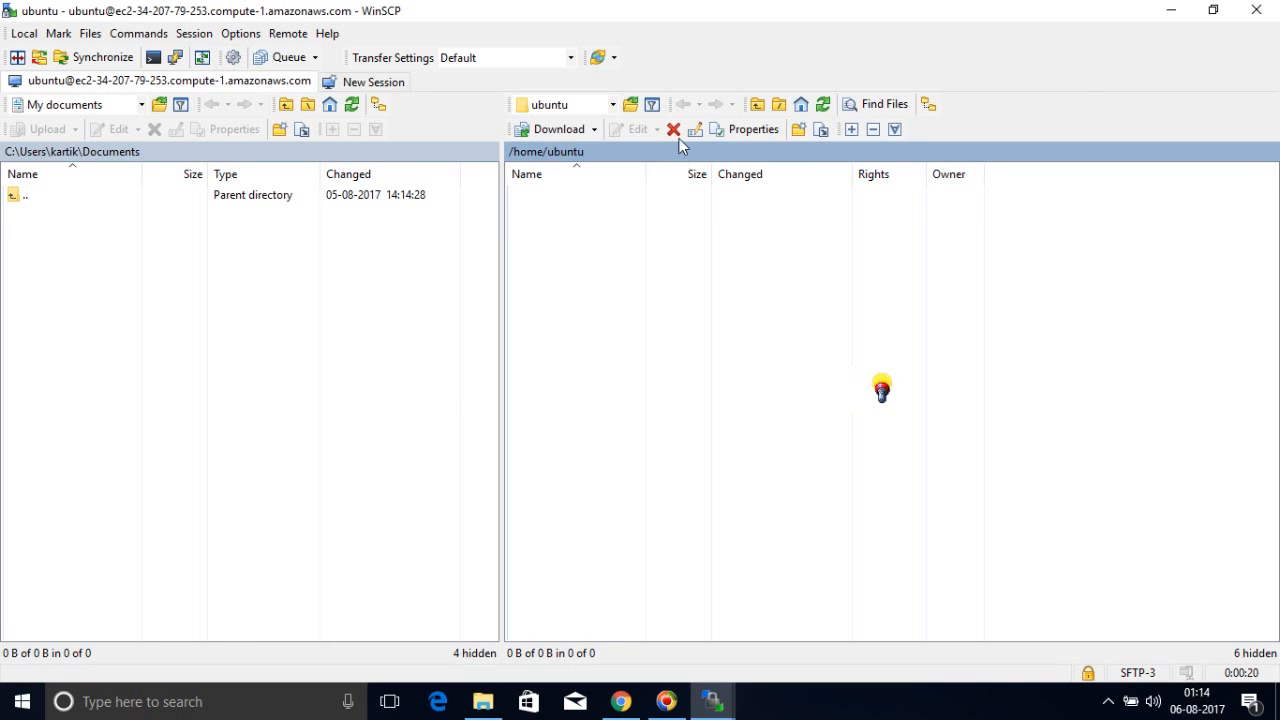
click(1257, 11)
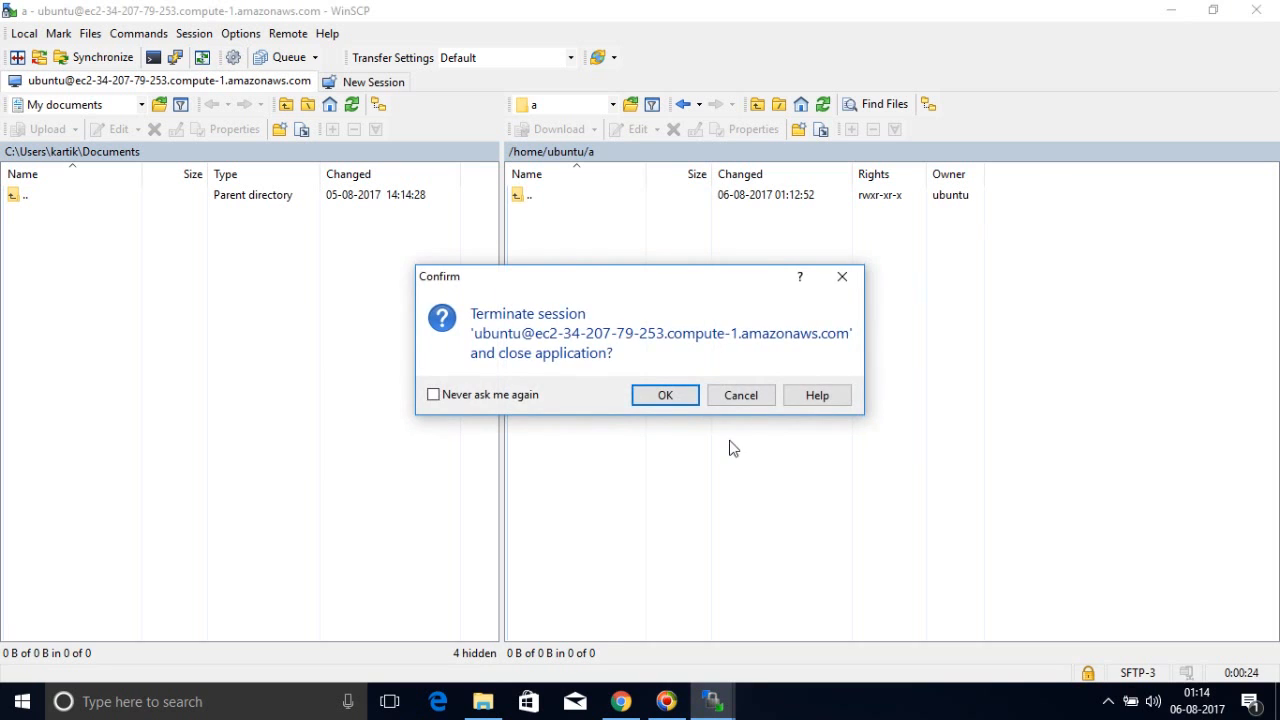
click(674, 397)
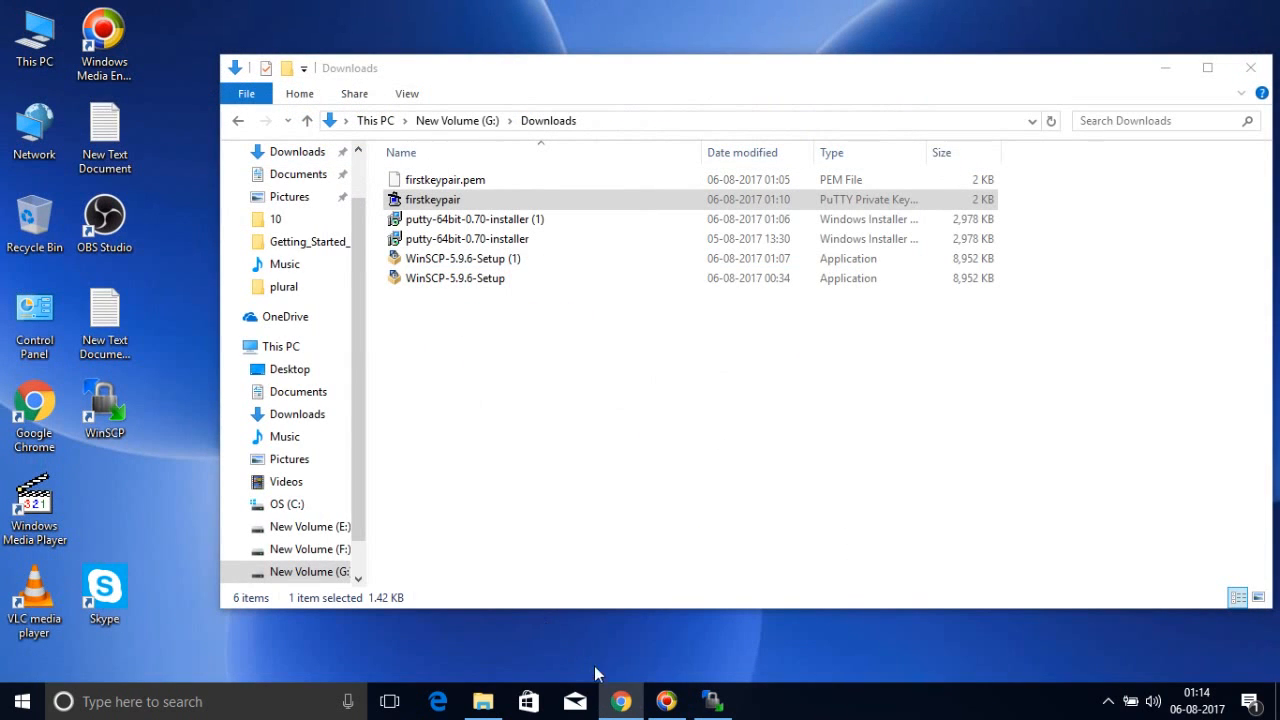
Switch to the EC2 console in Chrome, view the US East (Ohio) region's instances, and return to US East (N. Virginia)
click(622, 702)
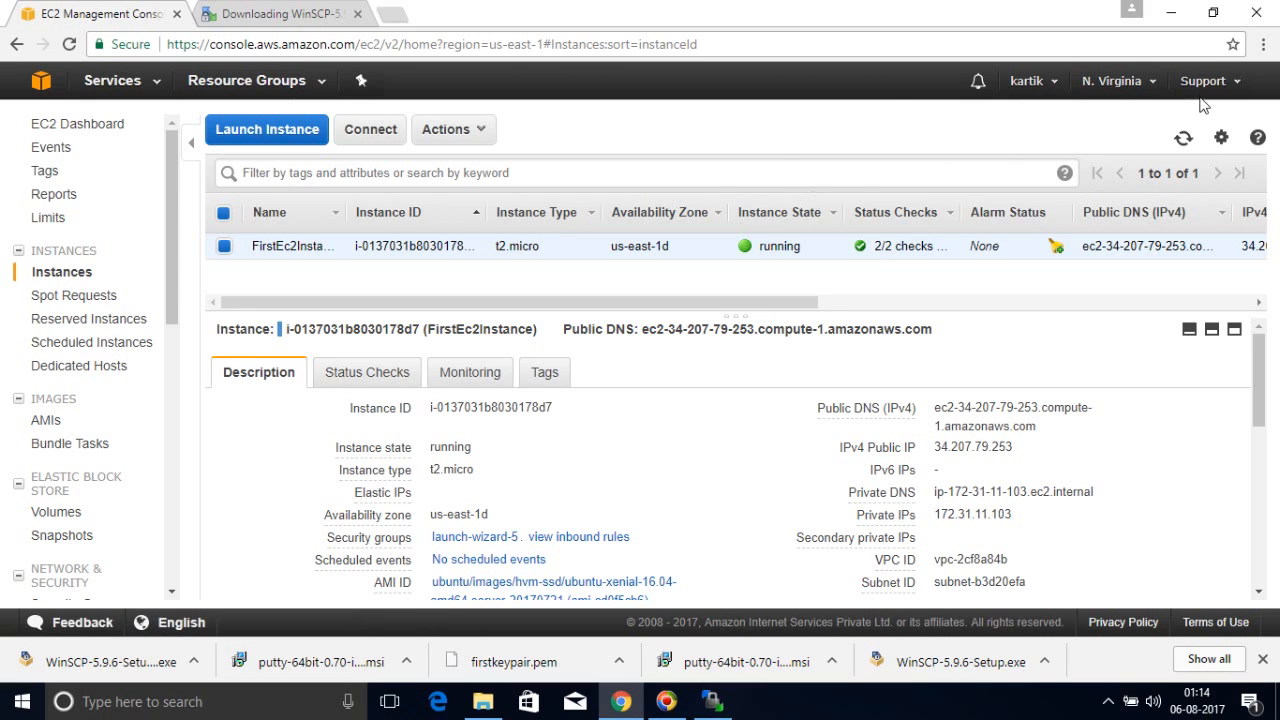
click(1160, 84)
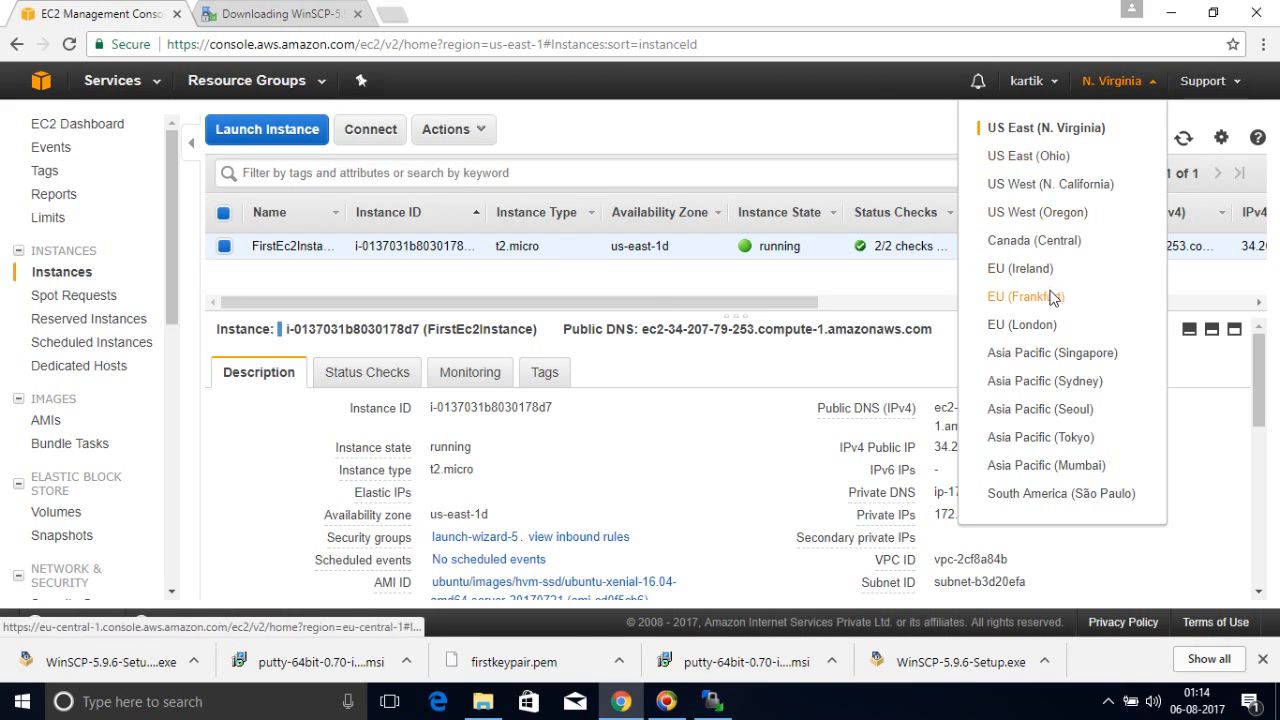
click(1052, 166)
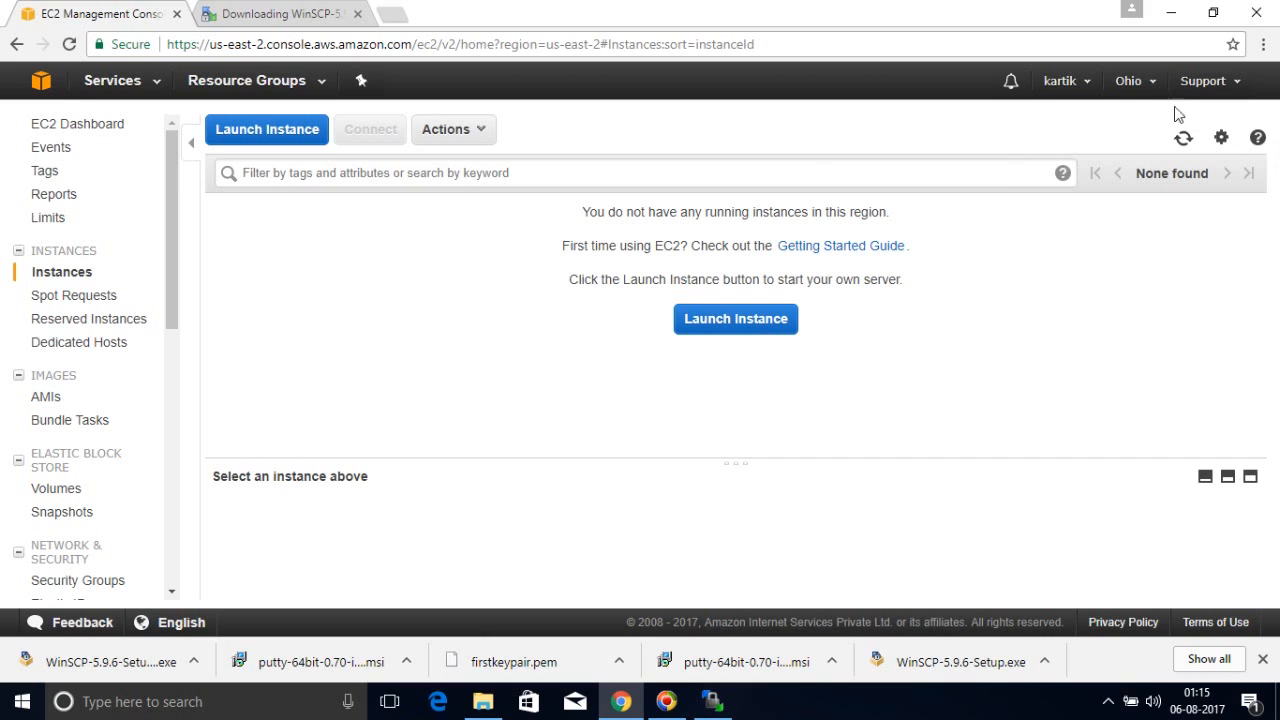
click(1150, 84)
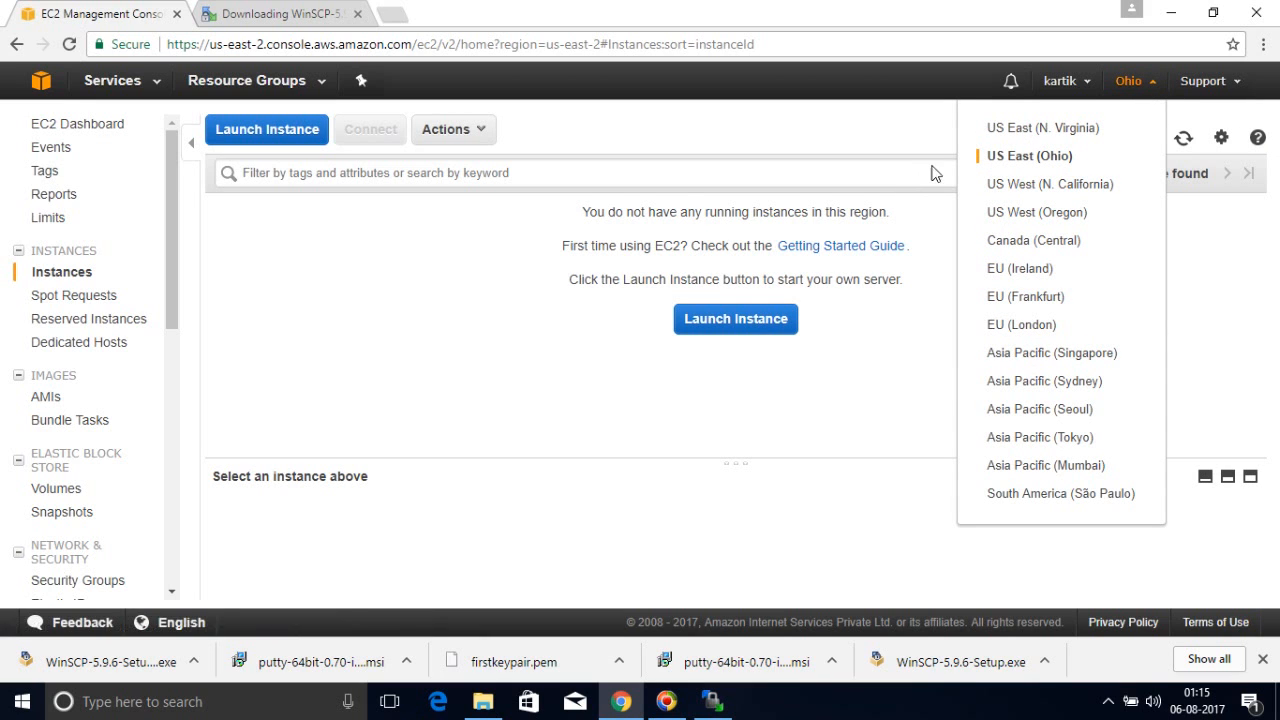
click(1058, 138)
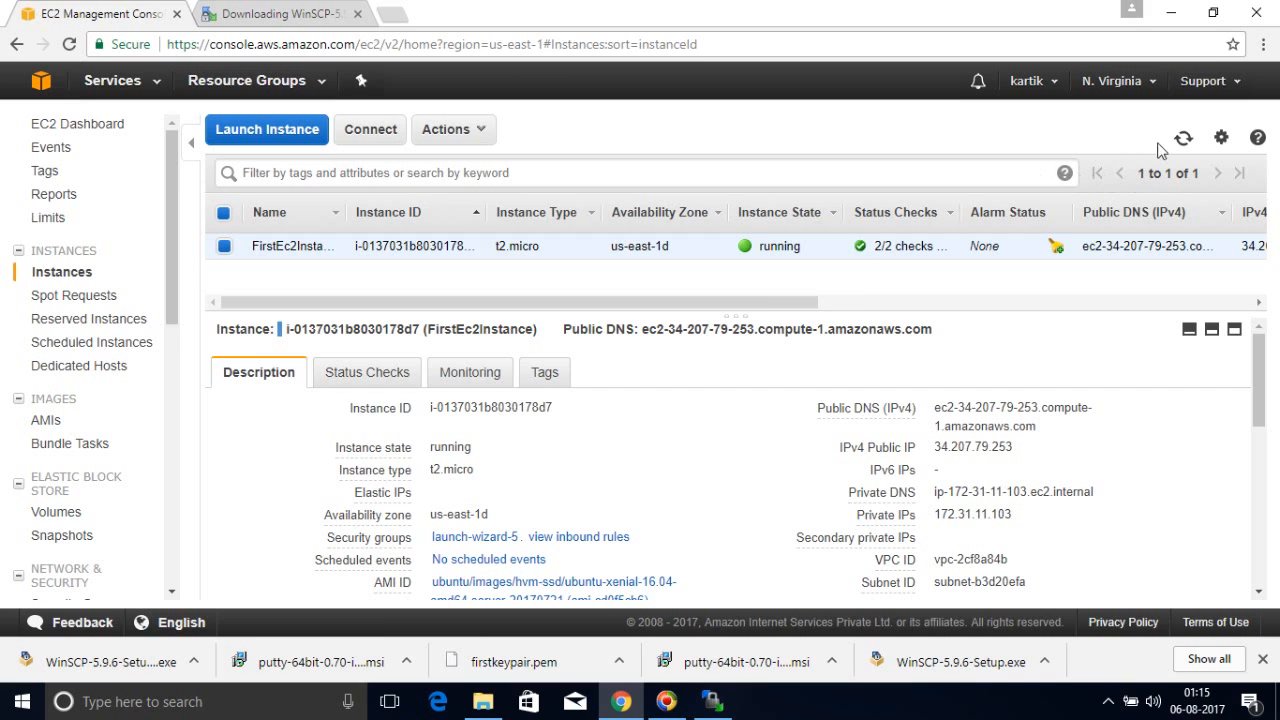
click(1160, 92)
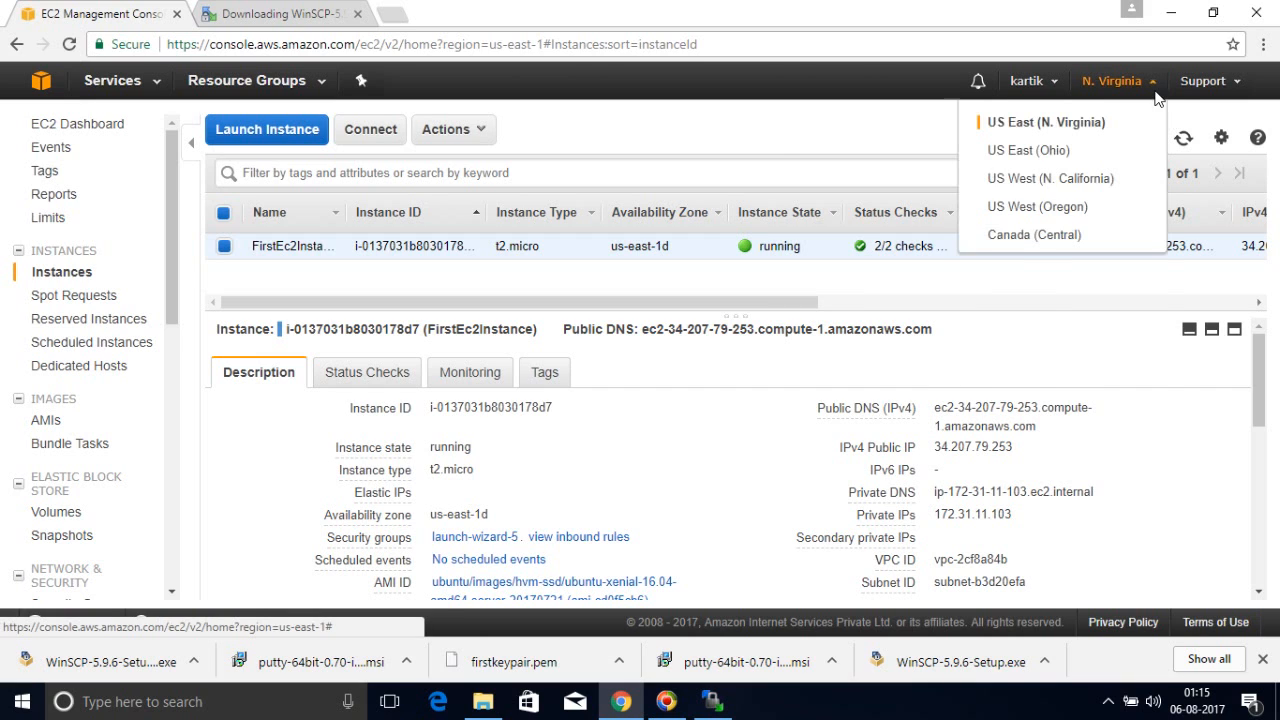
click(807, 112)
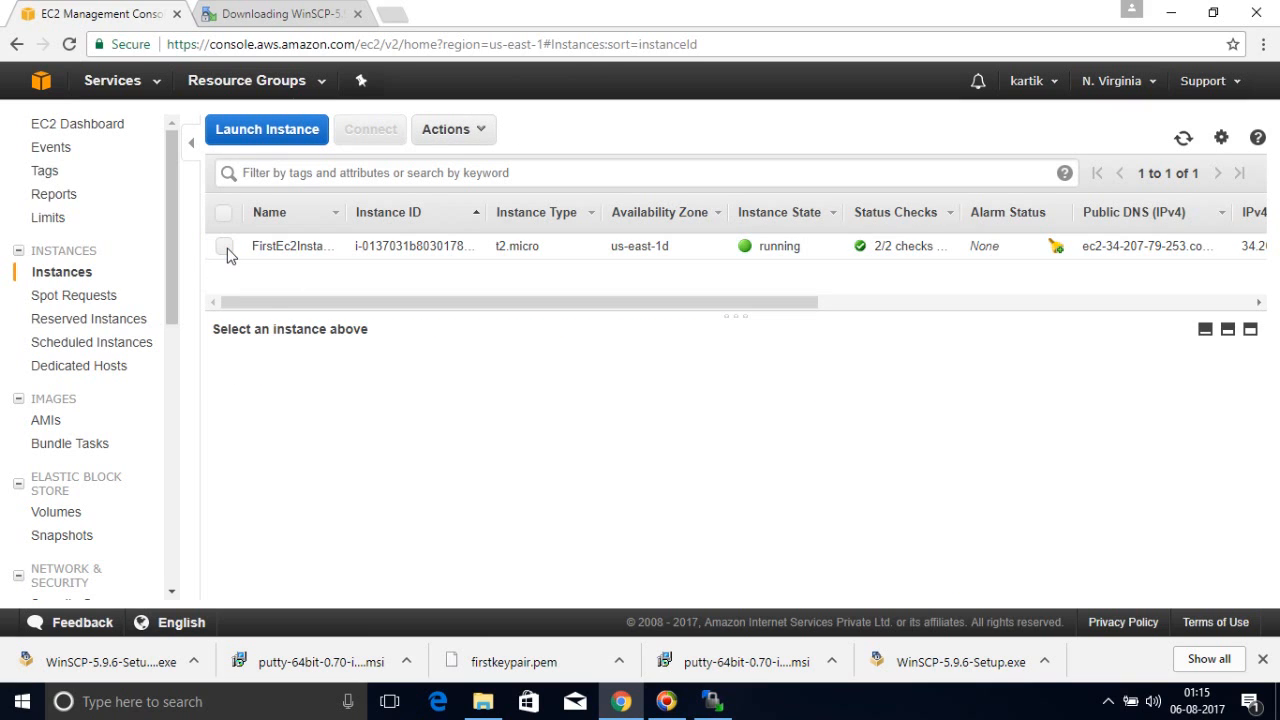
Select FirstEc2Instance and stop it
click(224, 246)
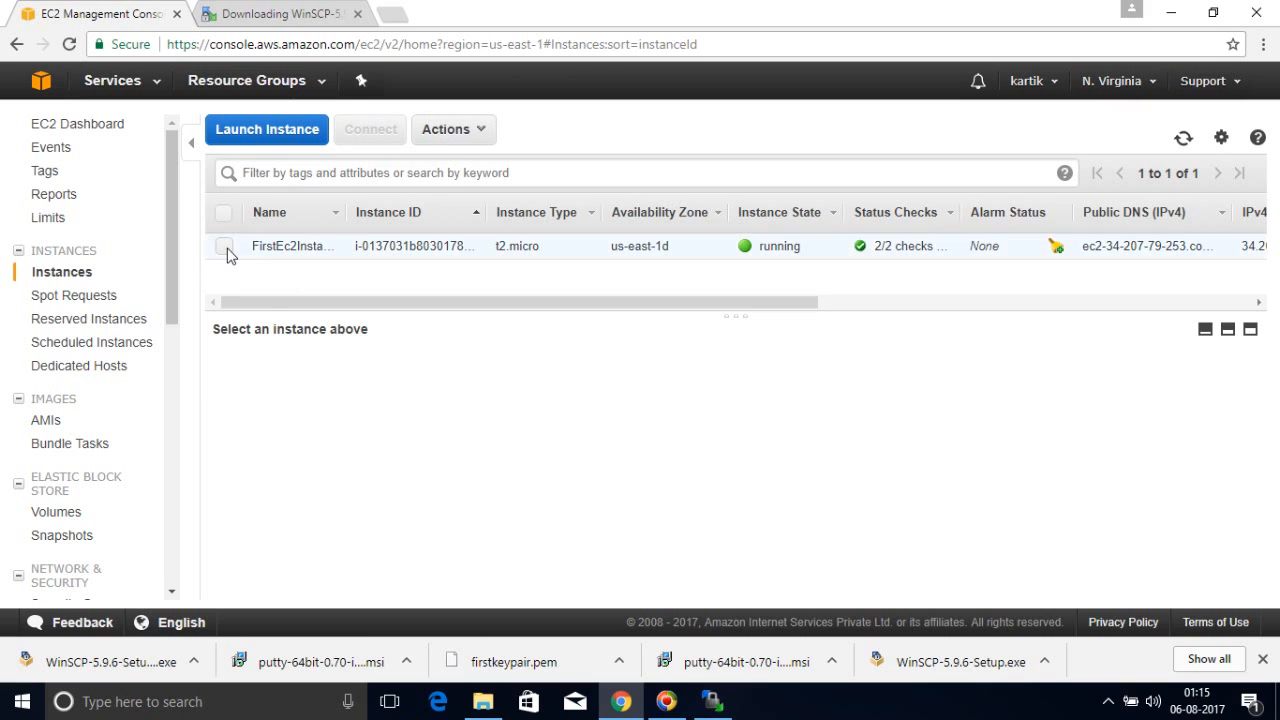
click(489, 130)
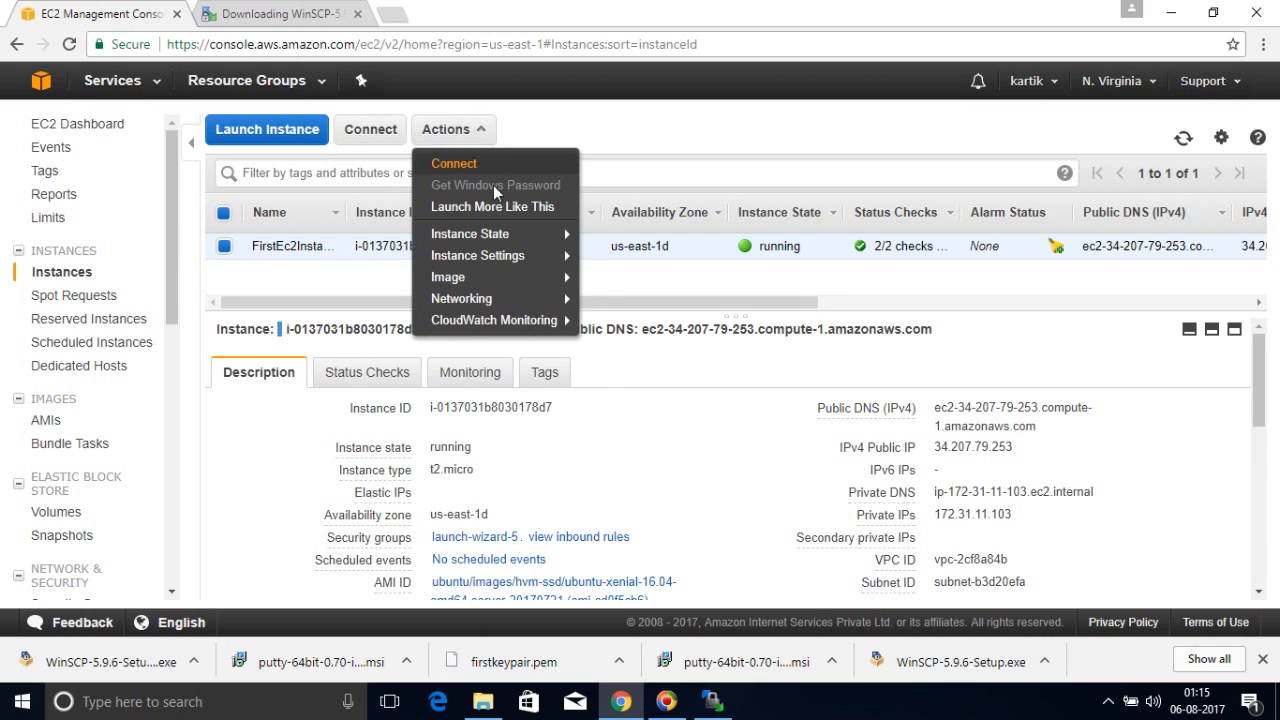
mouse_move(492, 238)
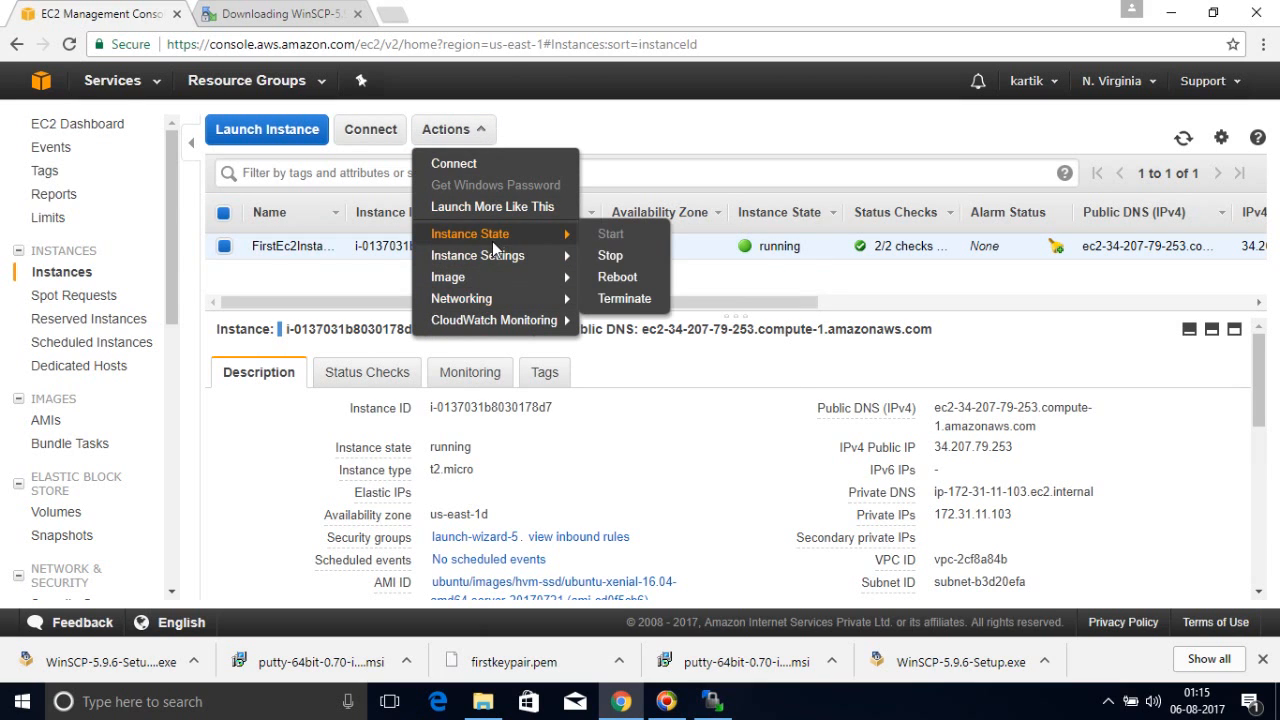
click(617, 256)
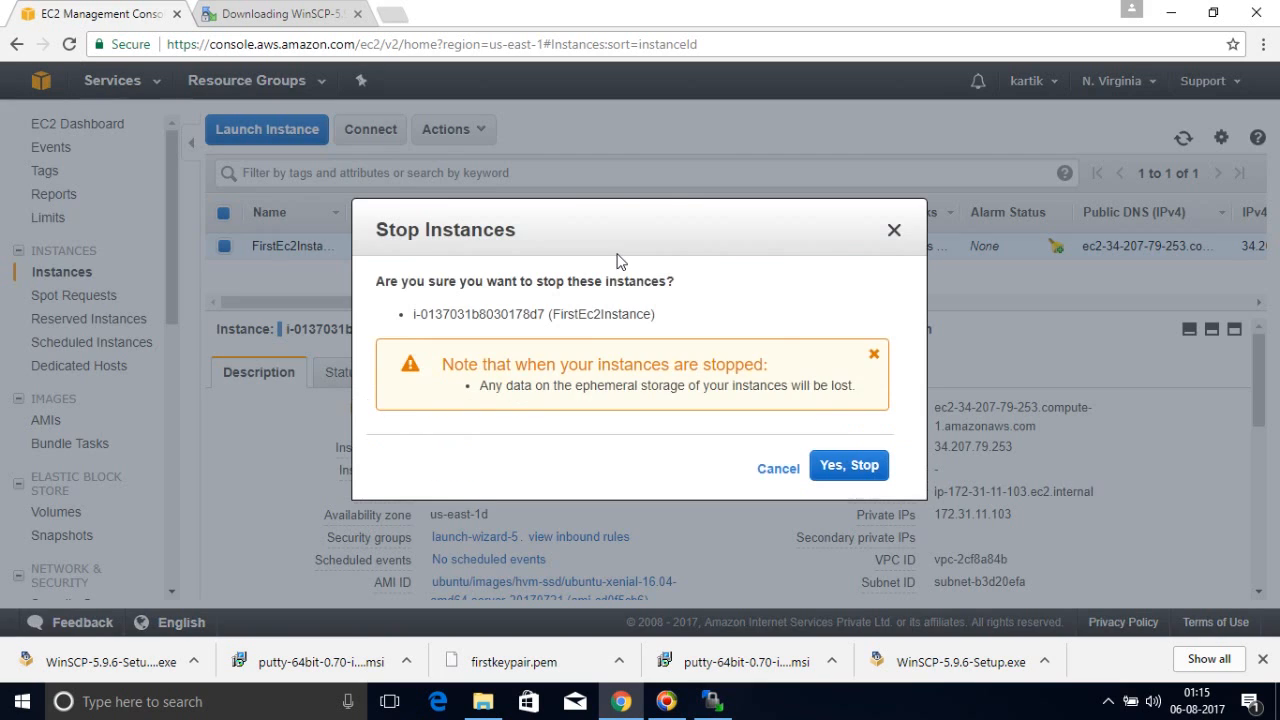
click(857, 476)
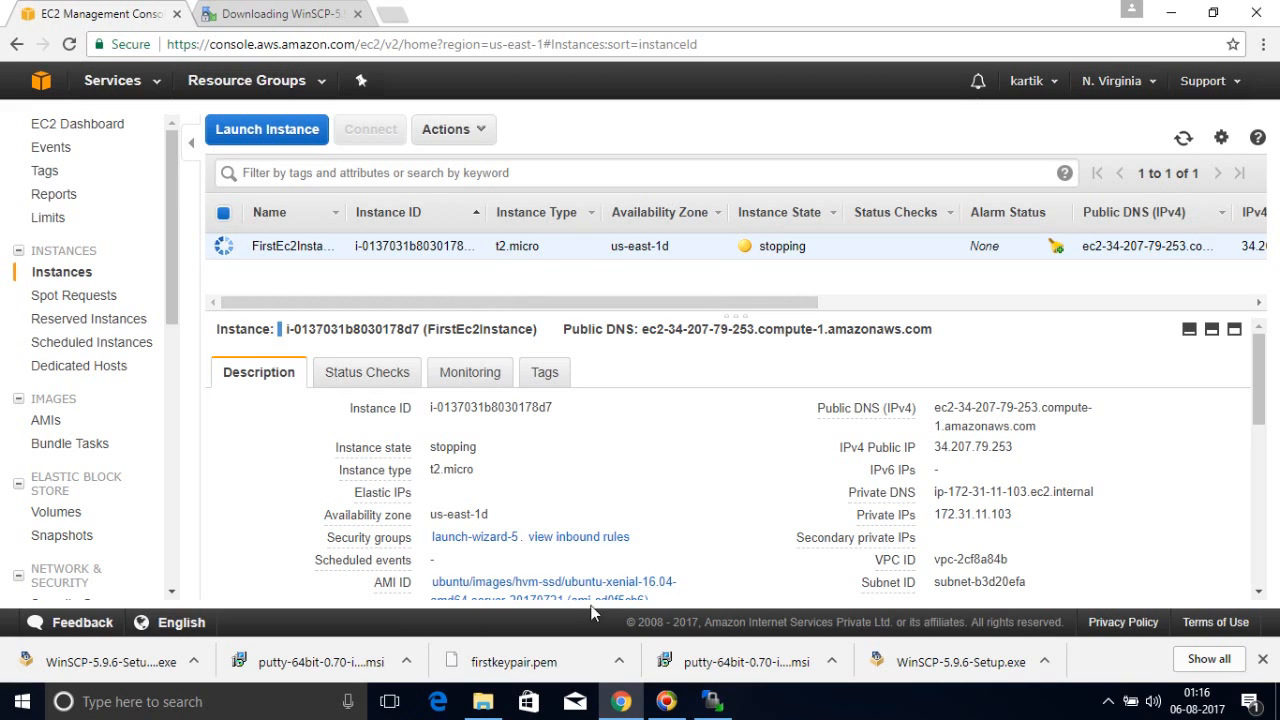
click(184, 704)
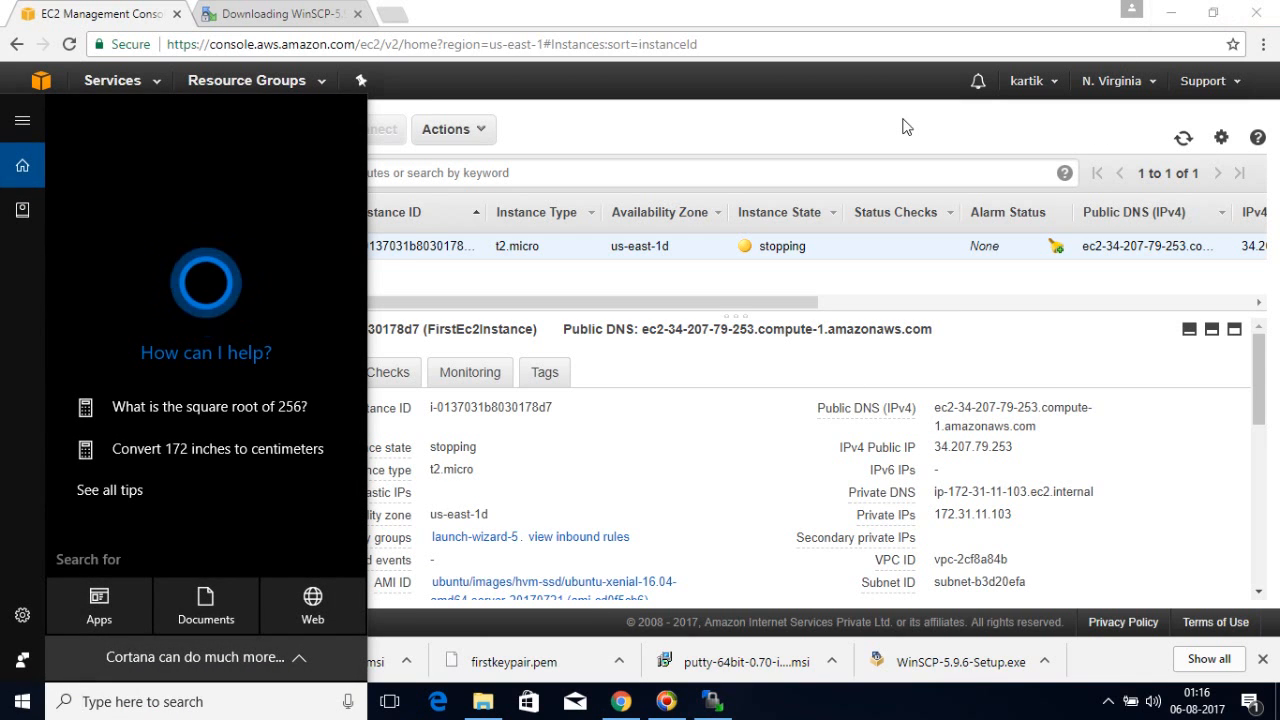
click(900, 126)
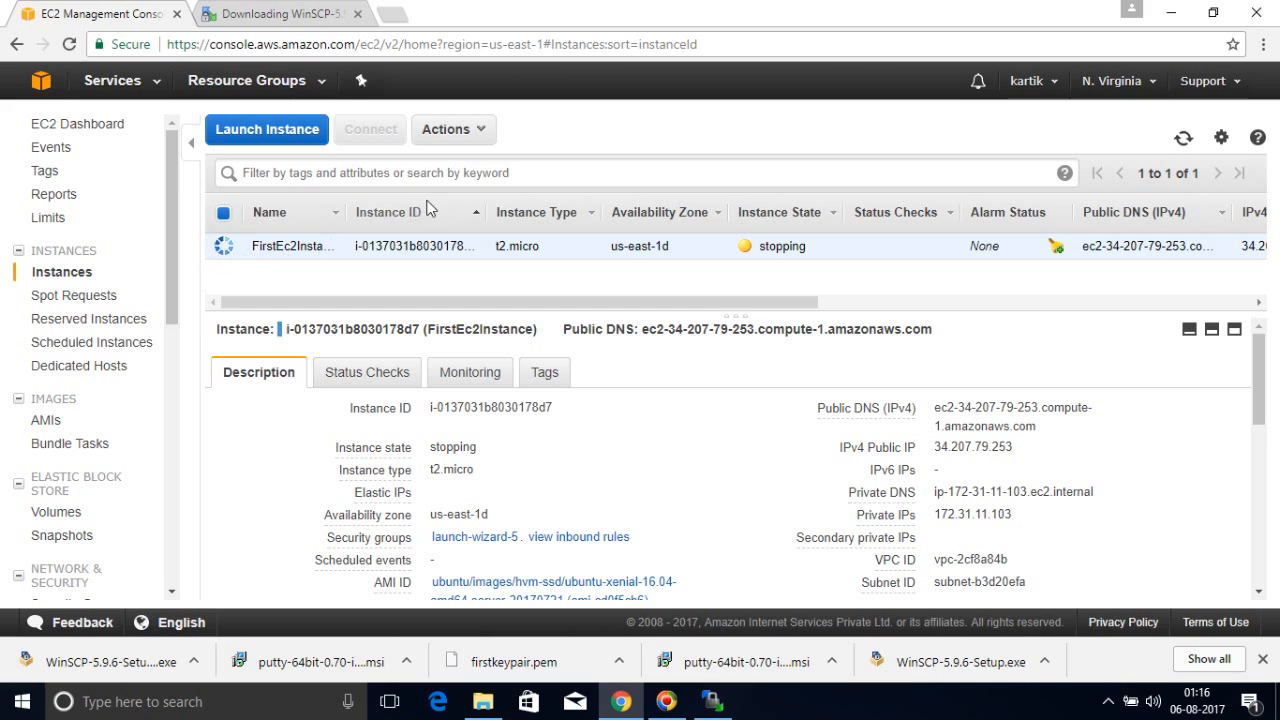
Terminate FirstEc2Instance
click(485, 130)
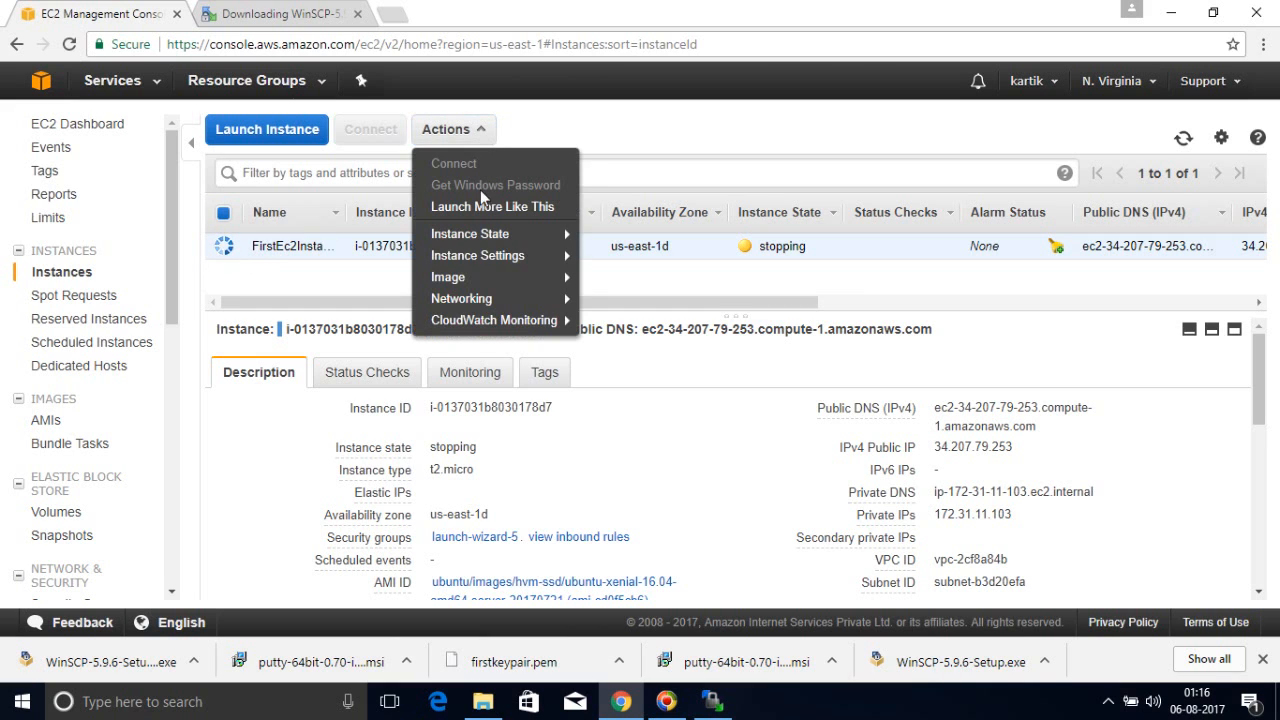
mouse_move(469, 287)
mouse_move(473, 243)
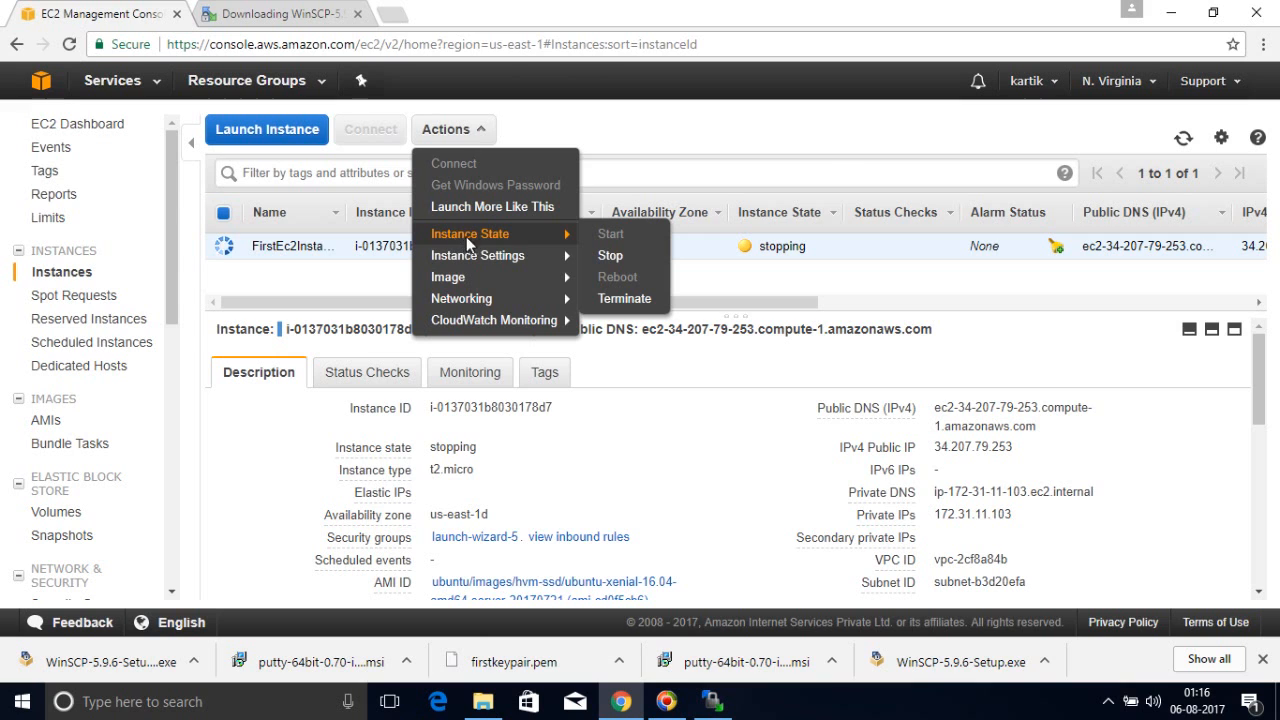
click(636, 298)
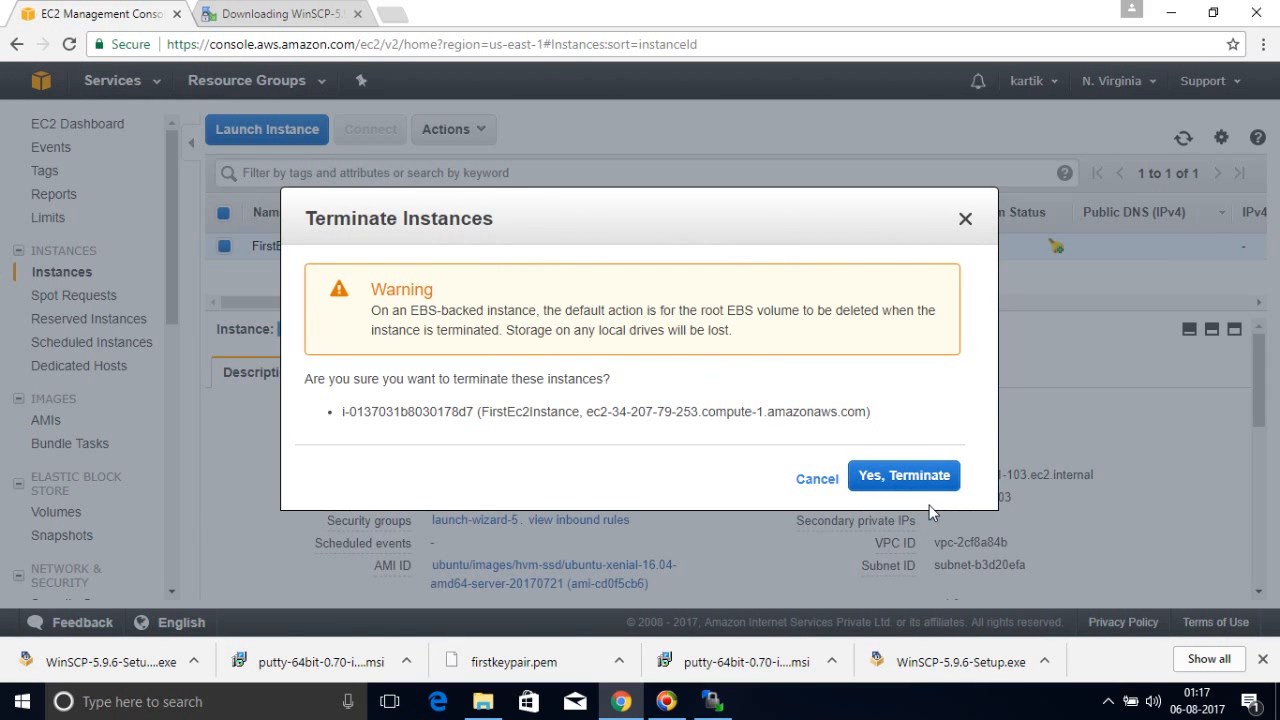
click(933, 480)
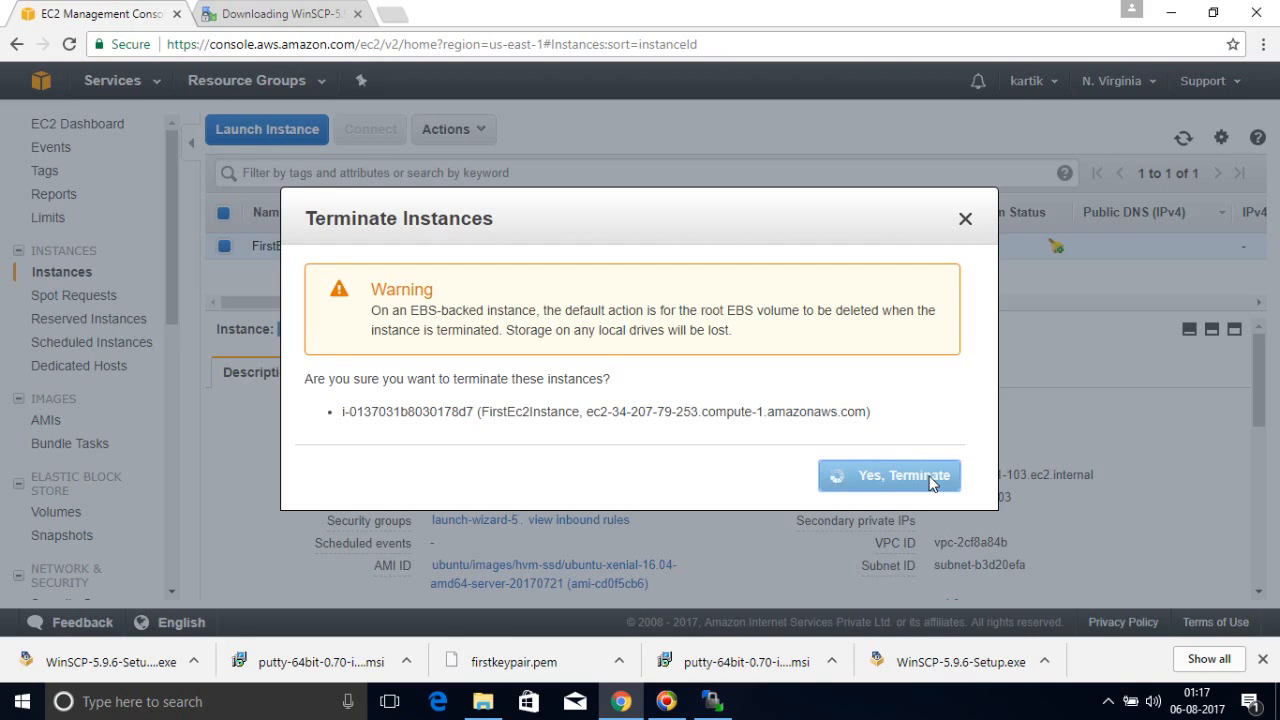